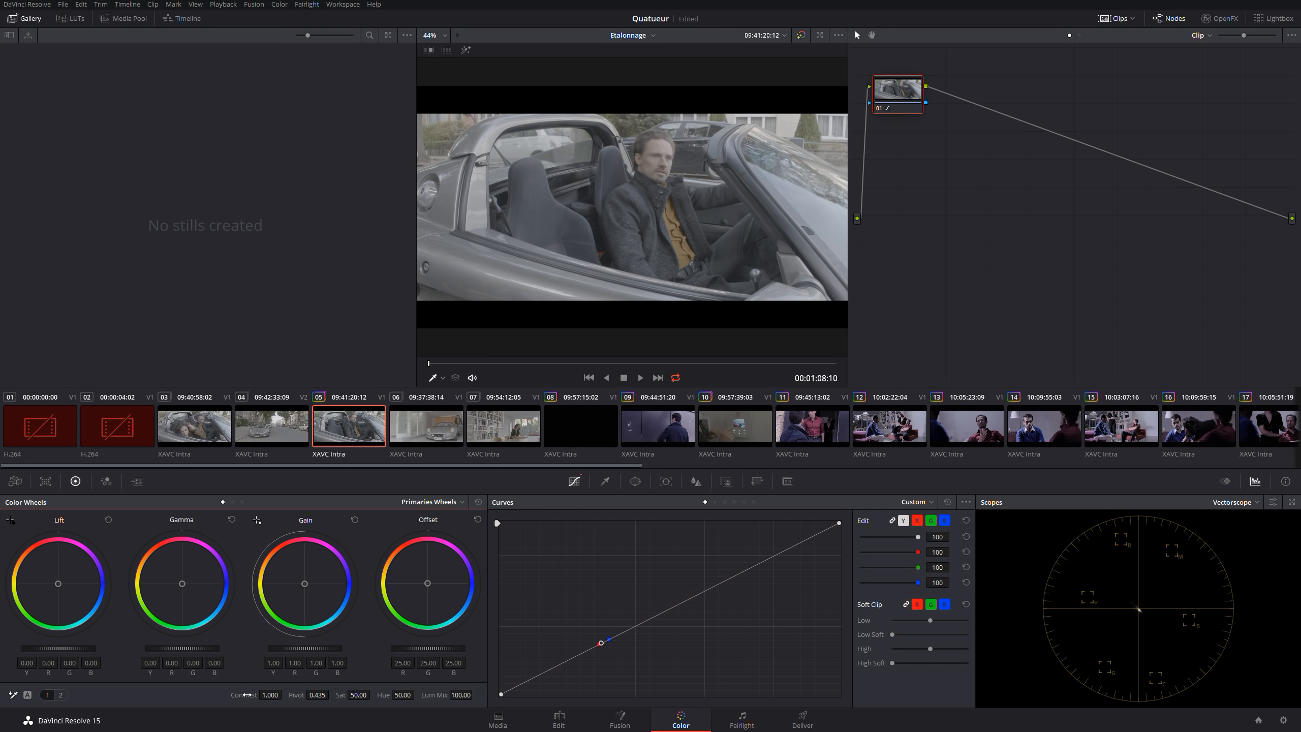
Look through the second page of primary adjustments, the RGB Mixer and the Camera Raw controls, and return to the color wheels
click(61, 694)
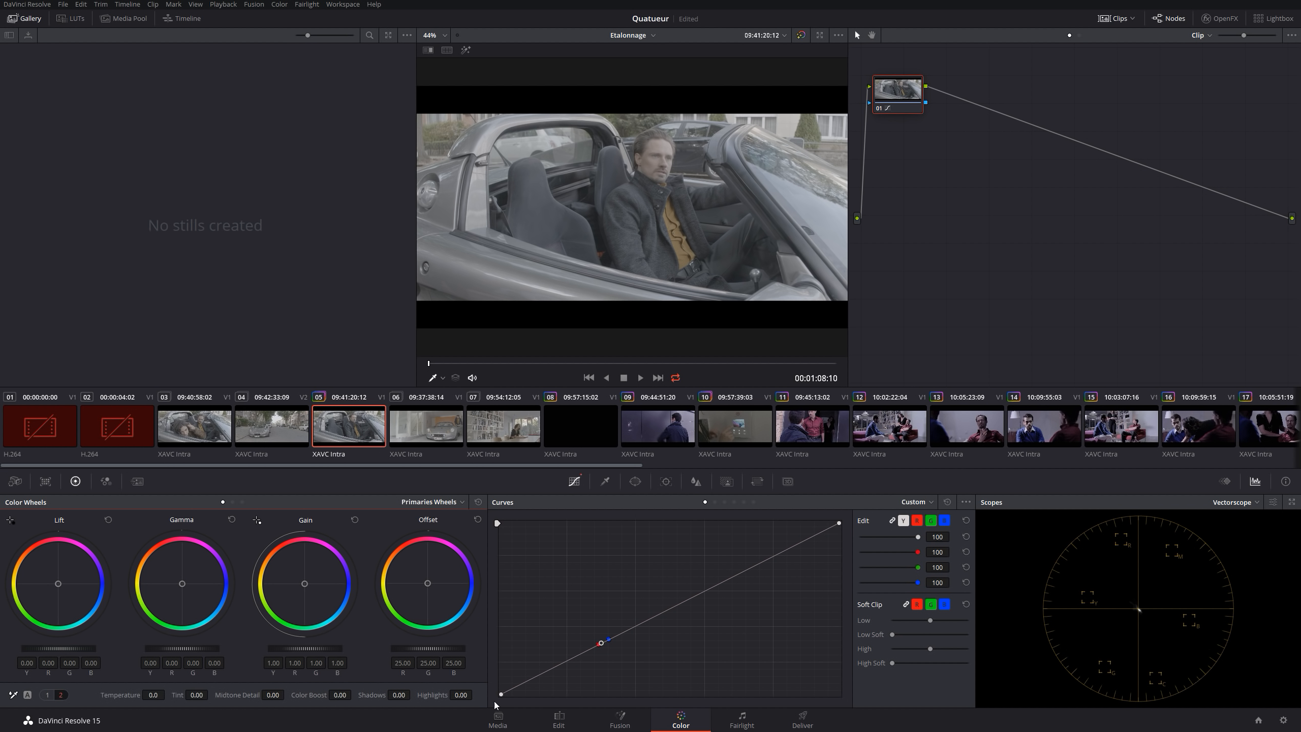
click(48, 695)
click(106, 482)
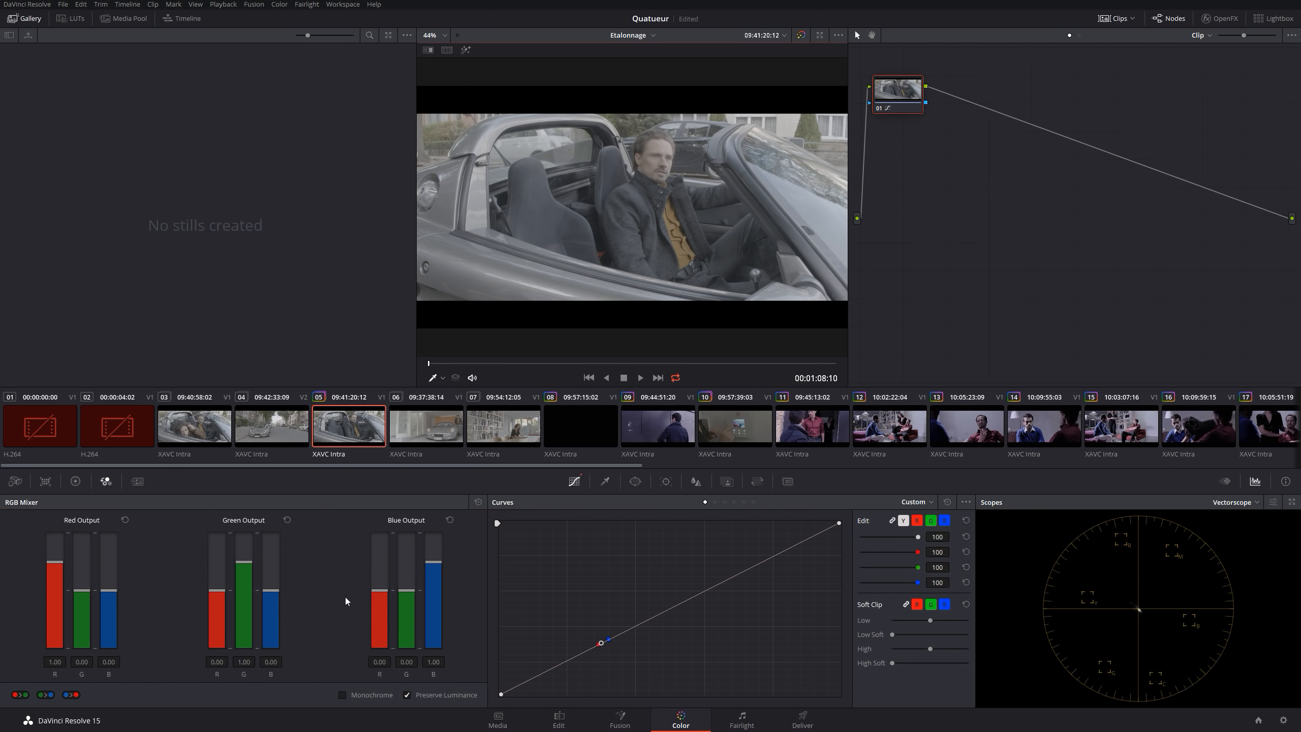
click(15, 482)
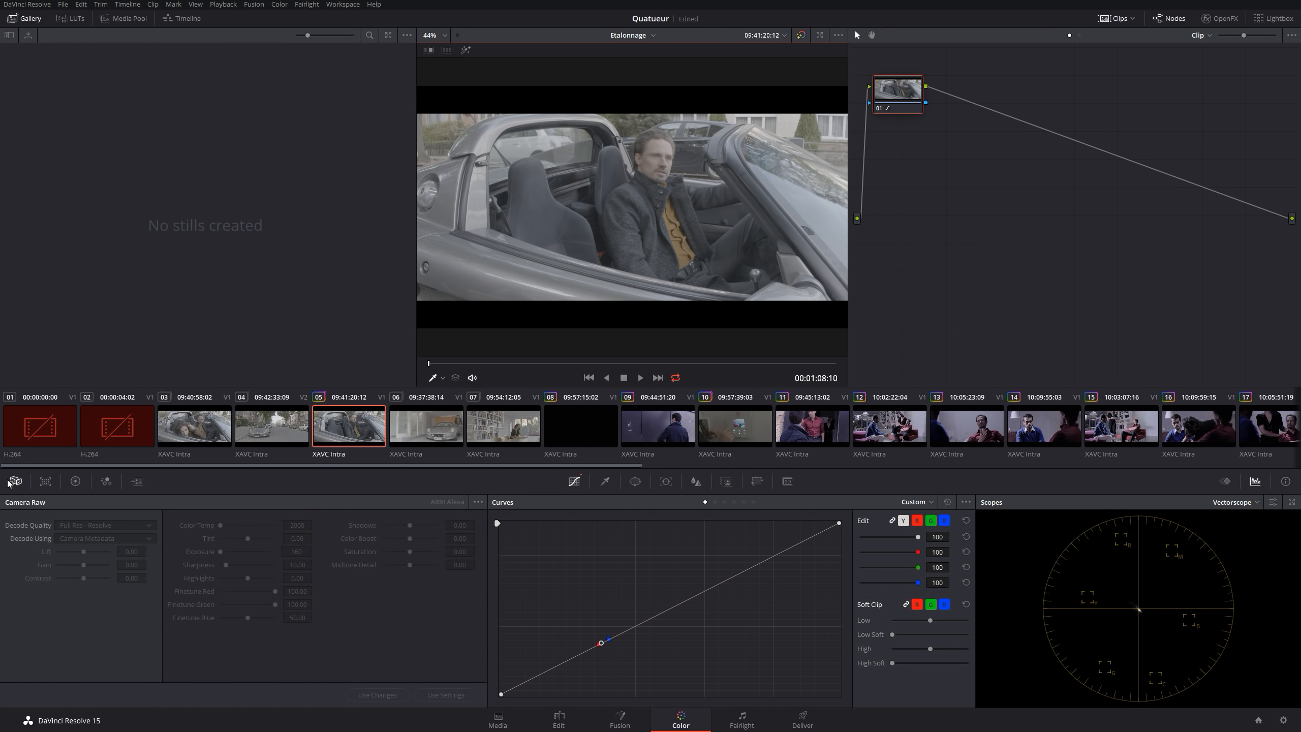
click(76, 482)
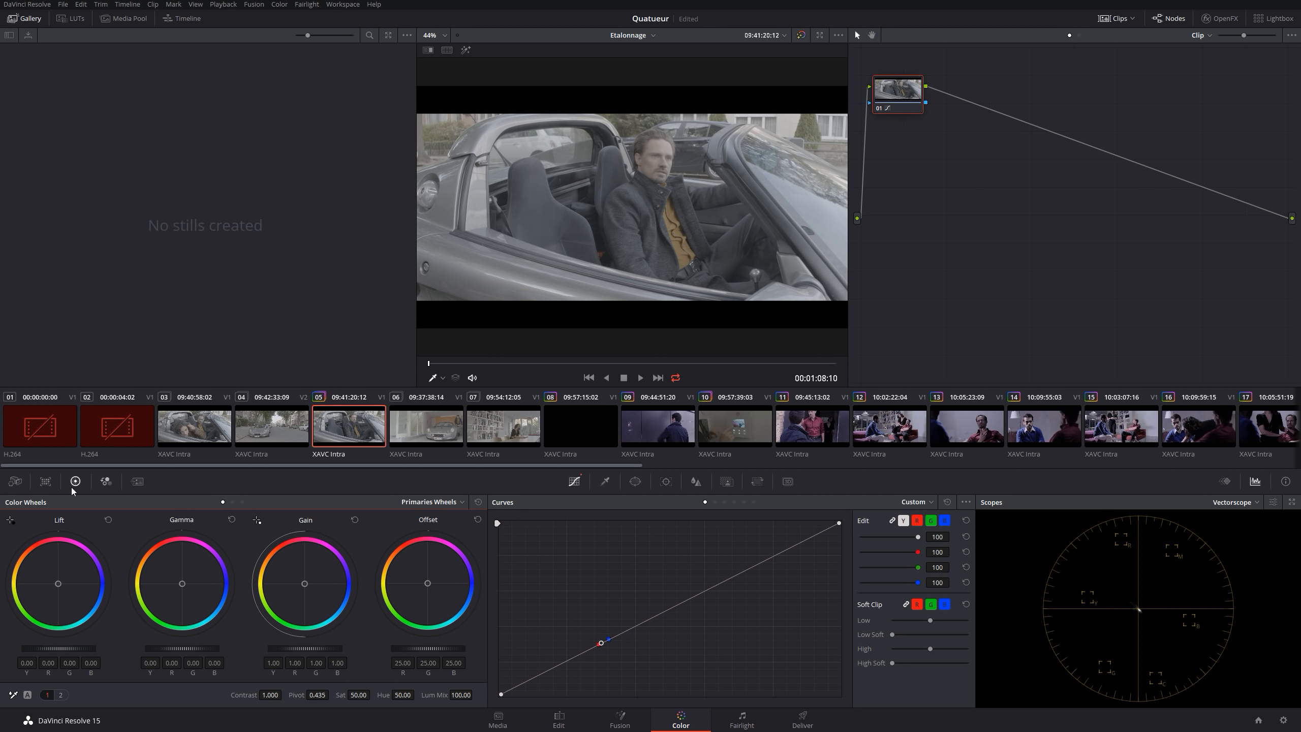
Save the project
click(188, 195)
key(ctrl+s)
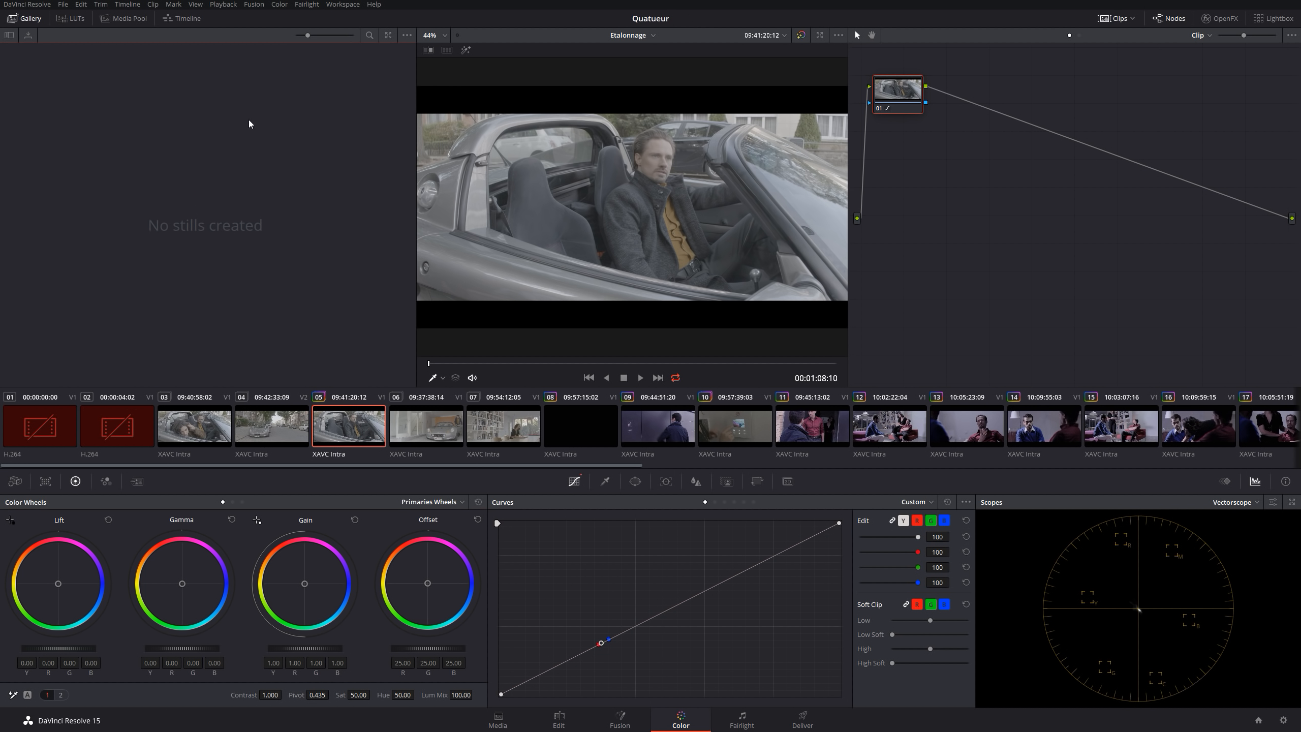
Play clip 05 in the viewer with looping on, pausing along the way
click(646, 71)
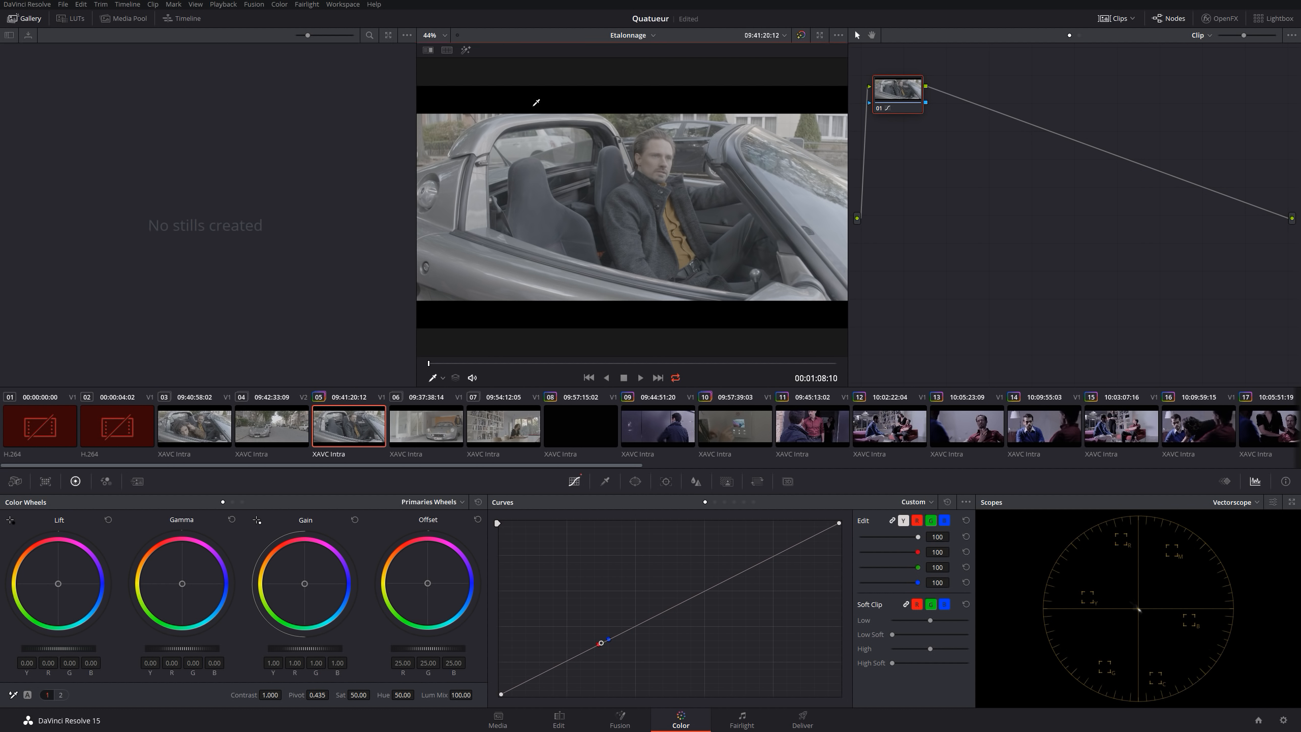
key(space)
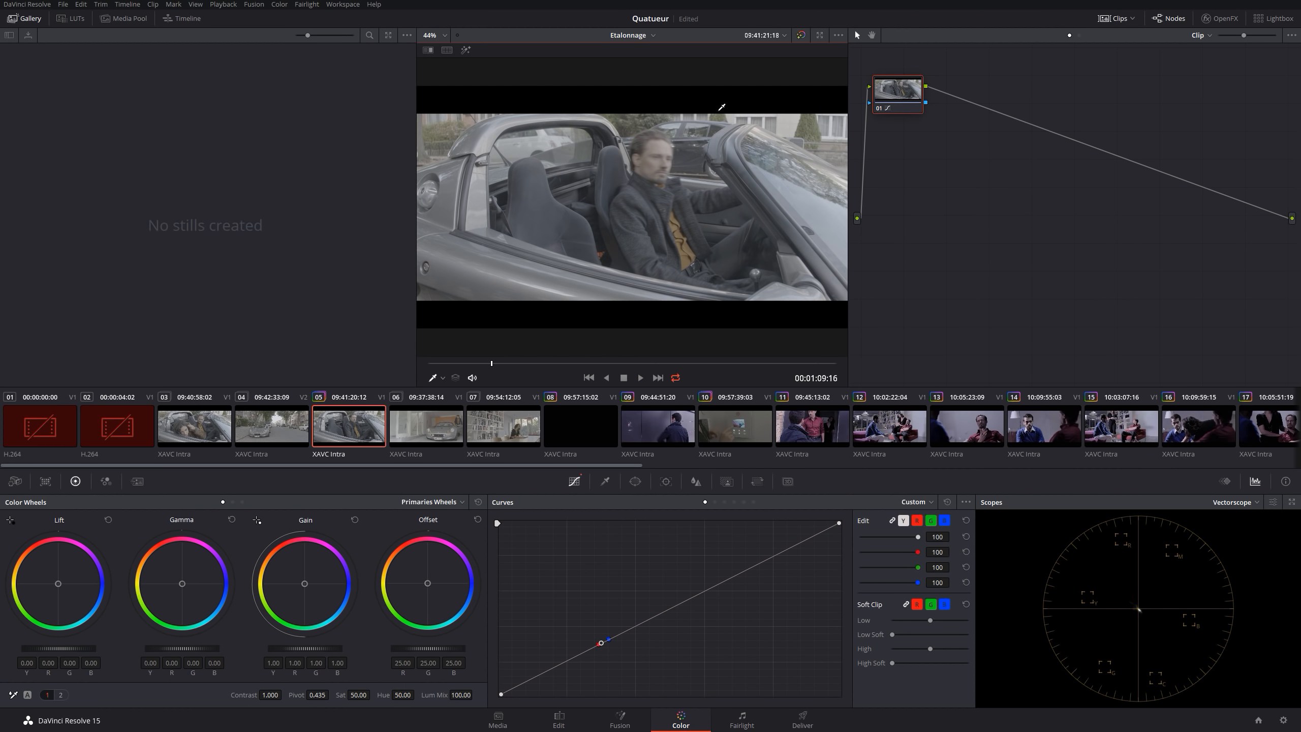
key(space)
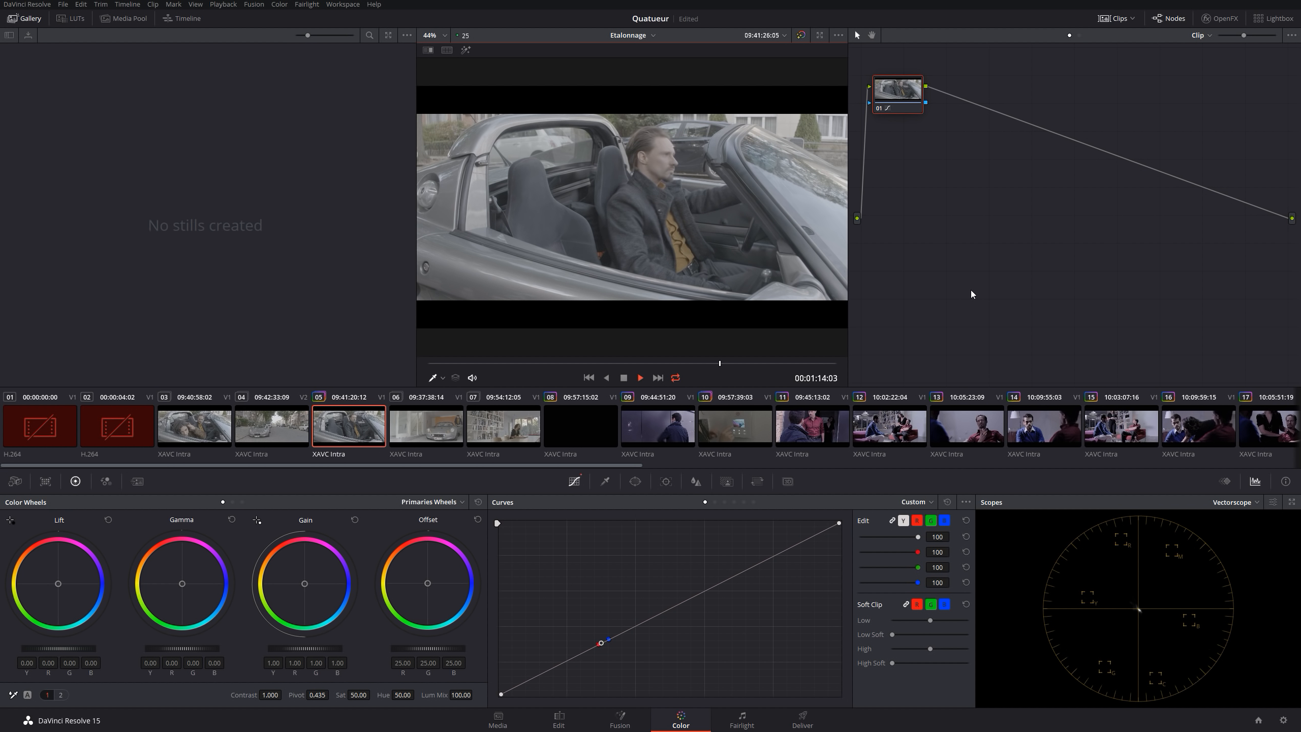
key(space)
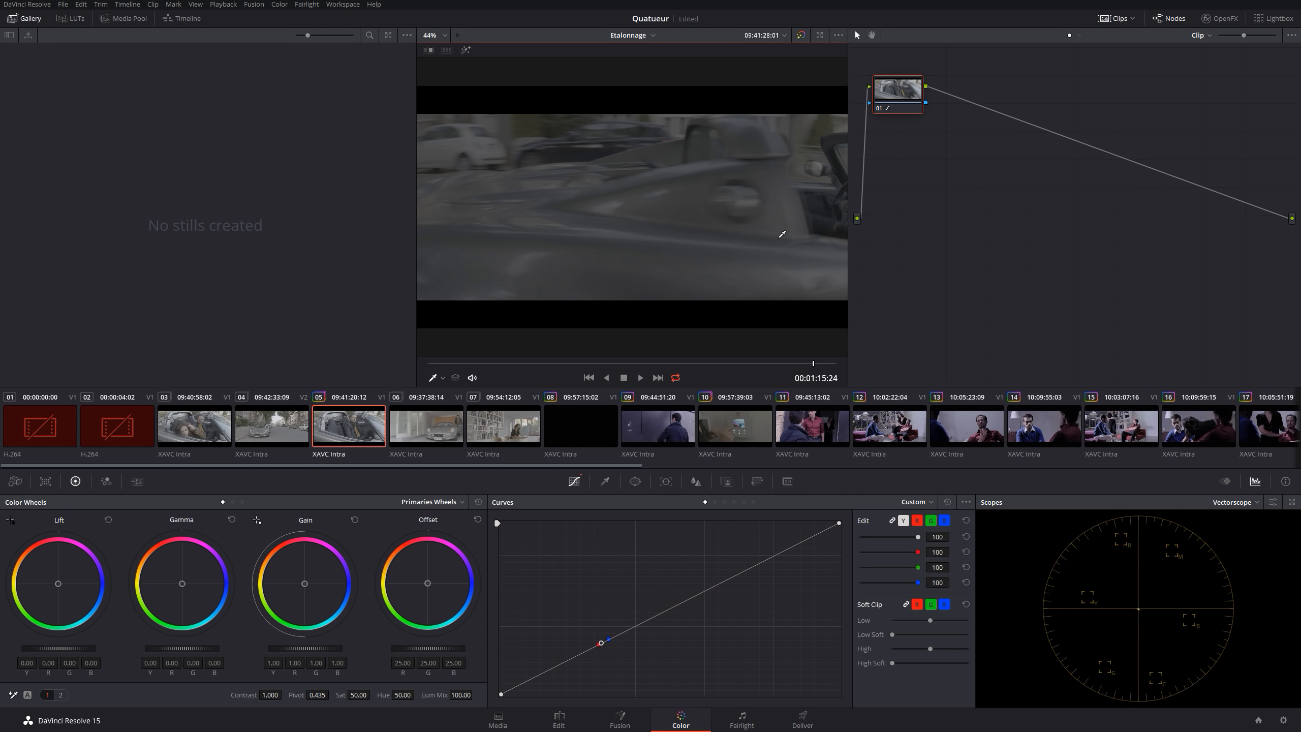
Compare how clip 05 plays across its end with looping switched off and with looping switched back on
click(675, 377)
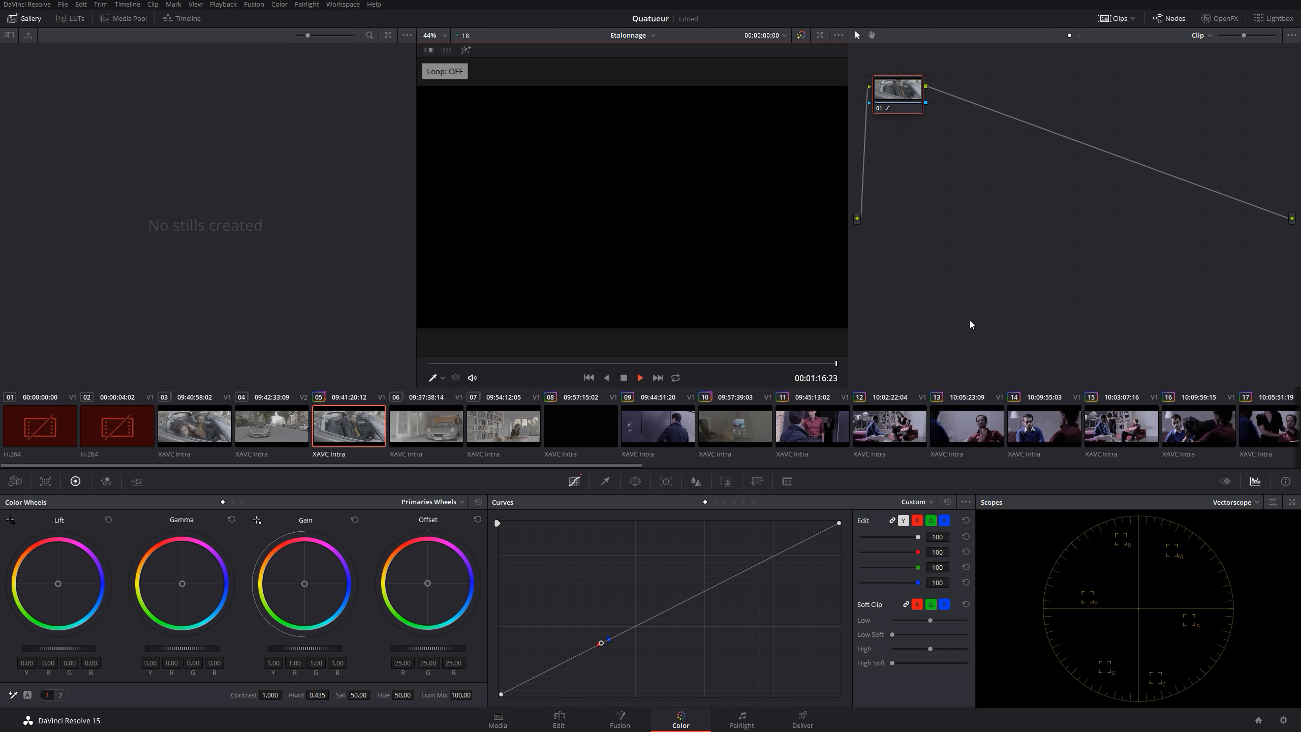
key(space)
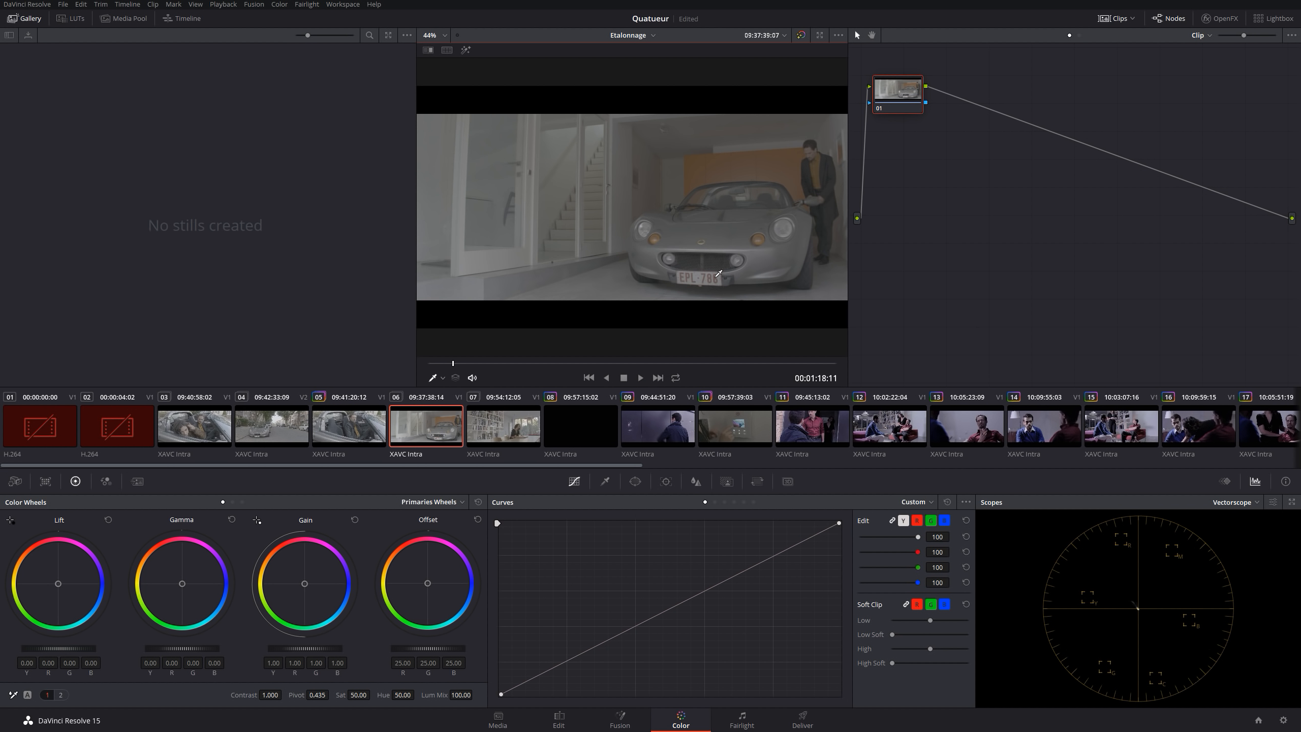
click(328, 442)
click(673, 377)
click(791, 363)
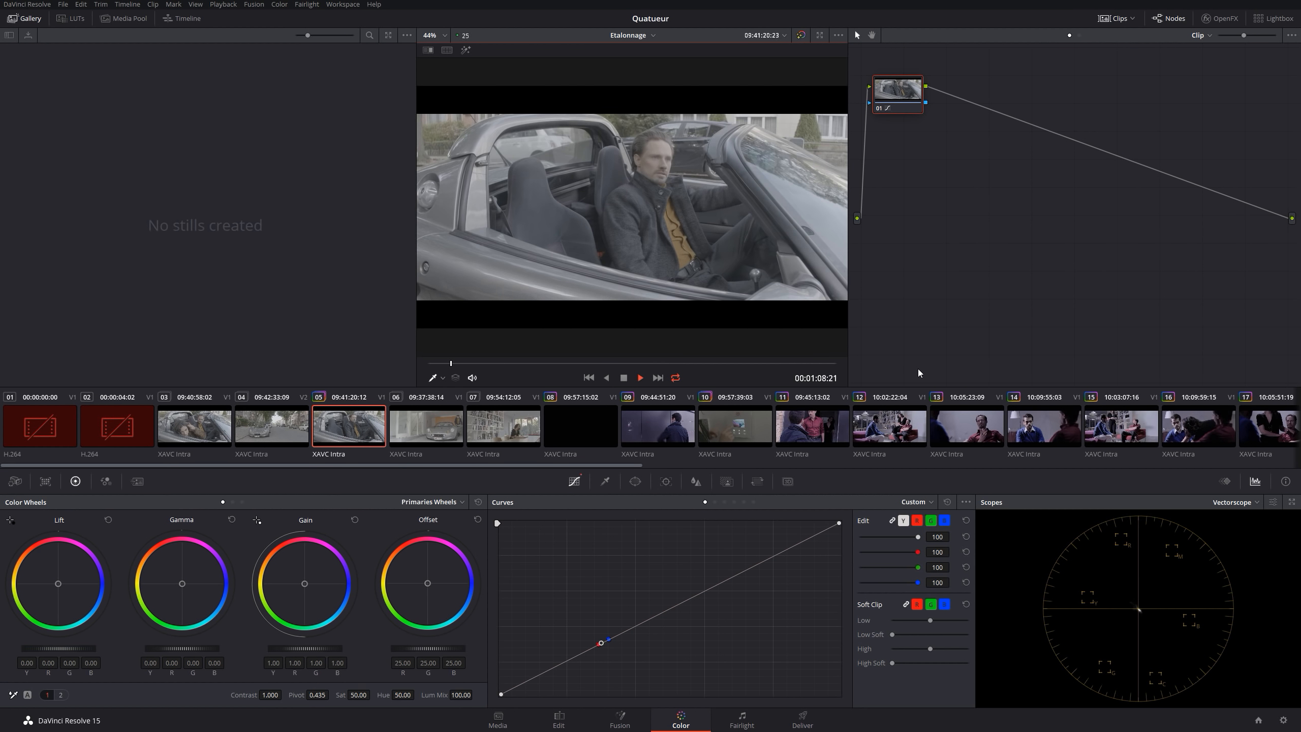
key(space)
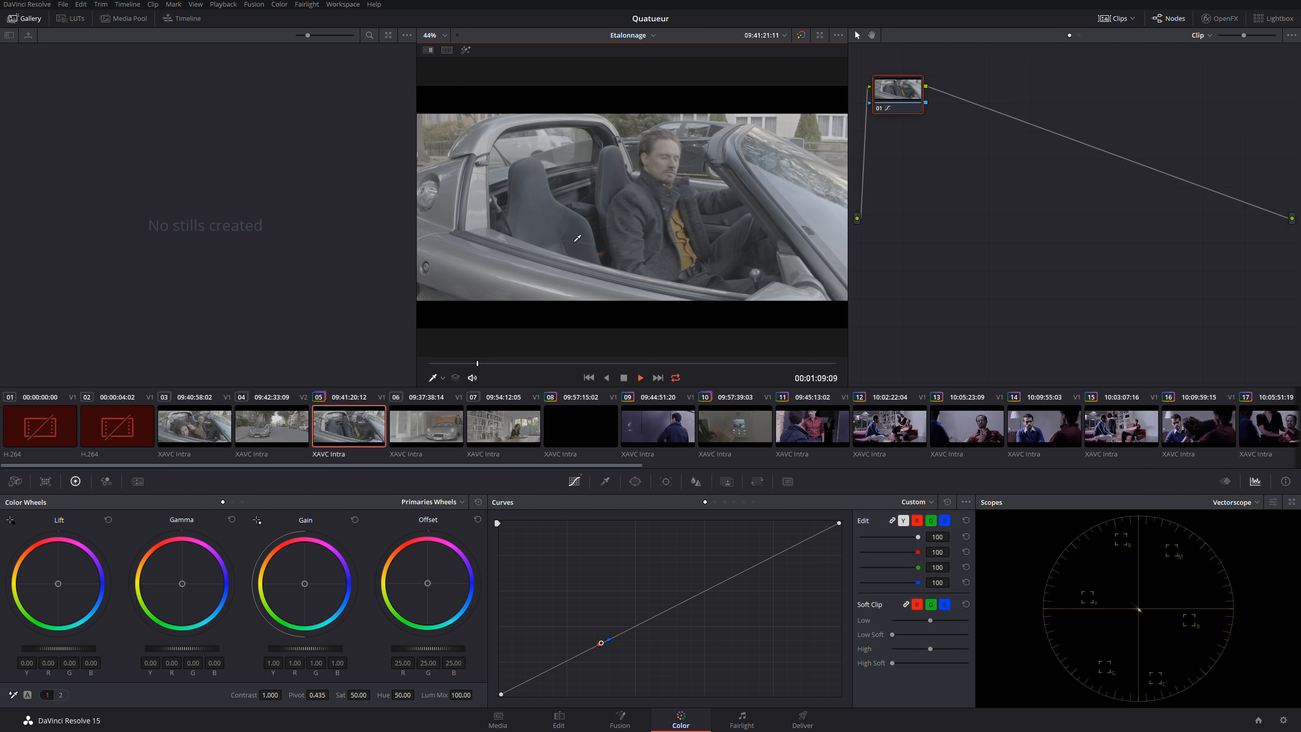
key(space)
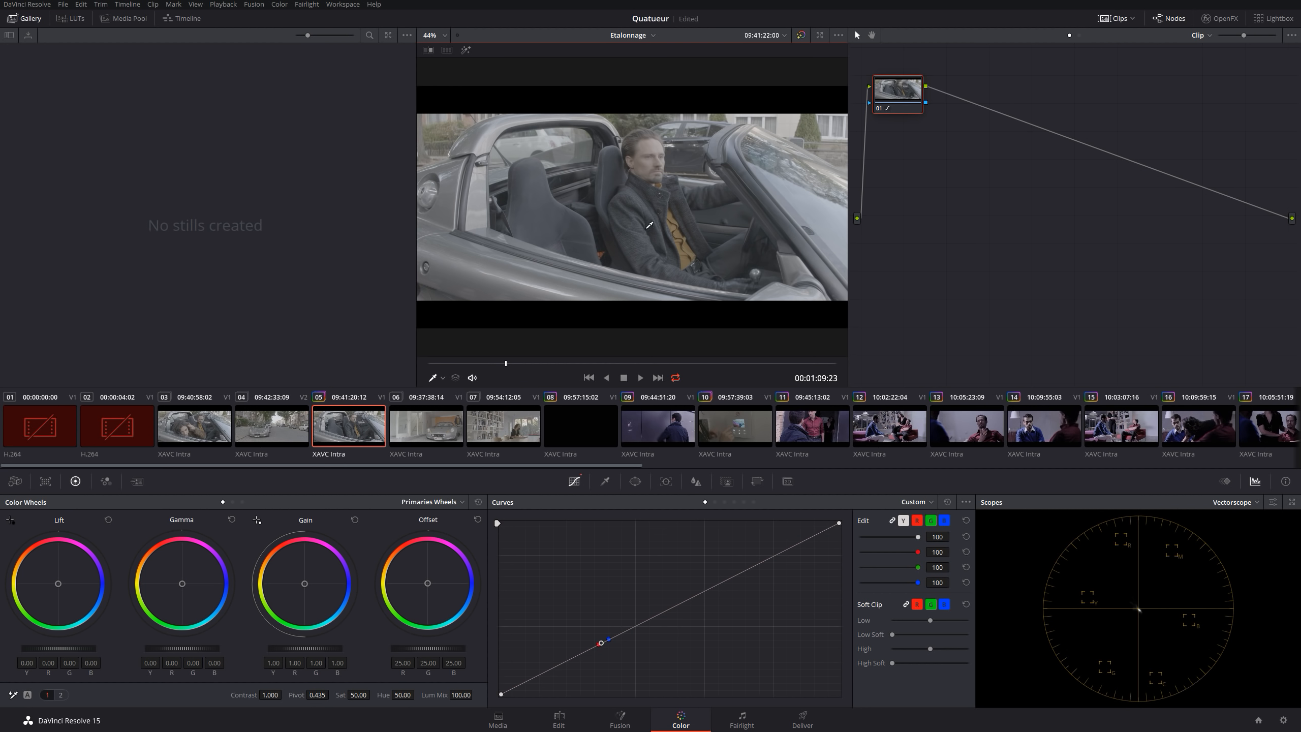
View clips 03 and 04 from the timeline thumbnails and return to clip 05
click(223, 427)
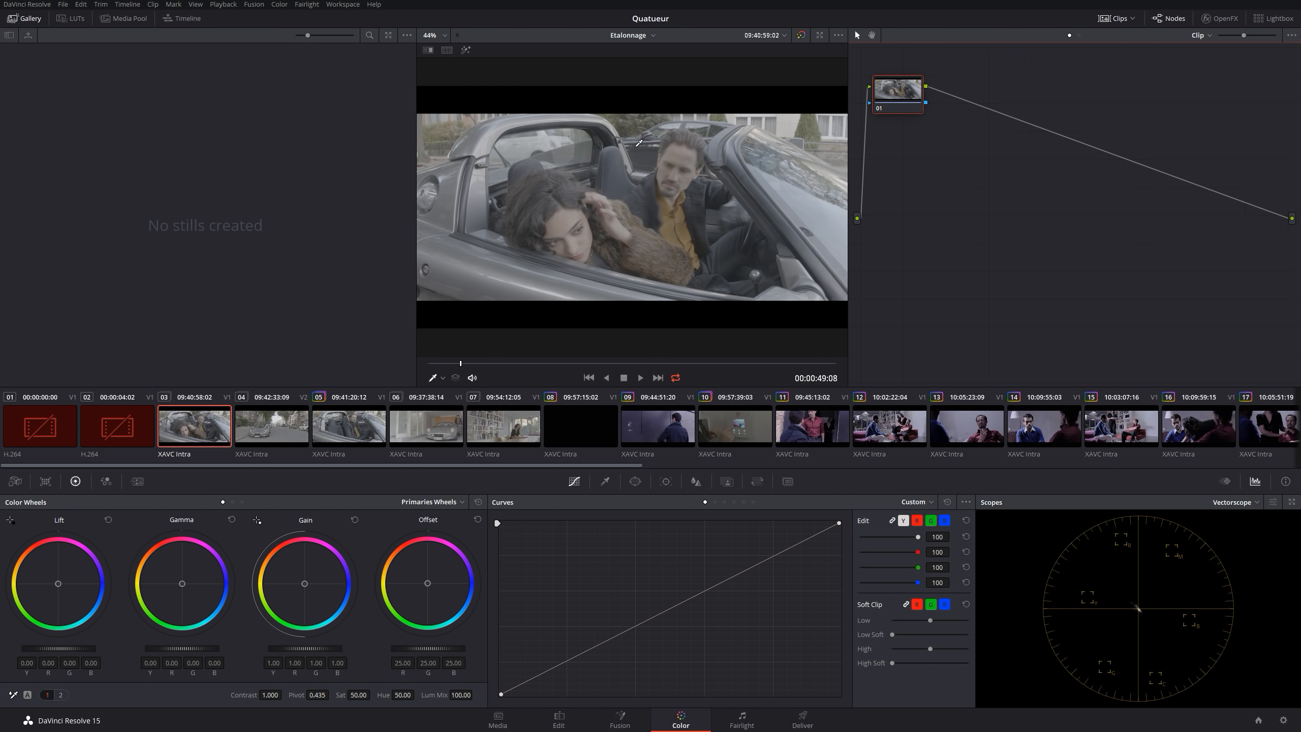
click(275, 417)
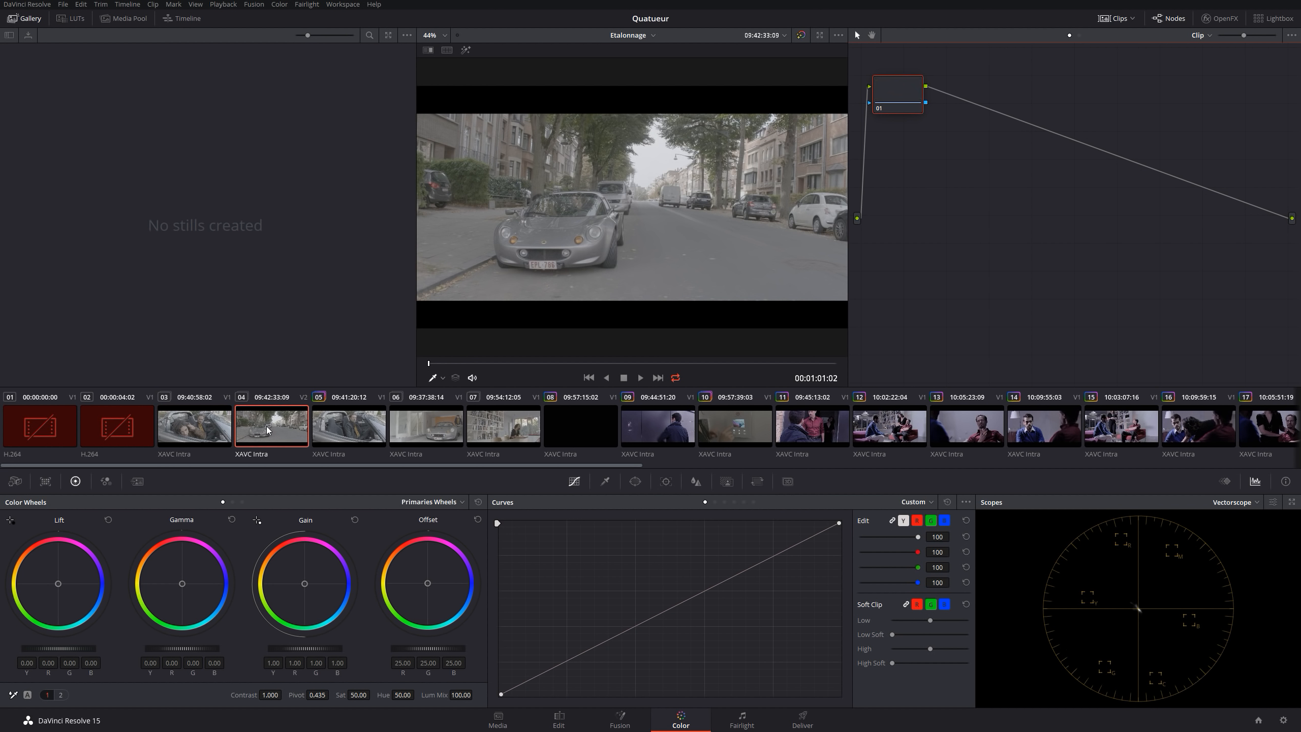
click(340, 420)
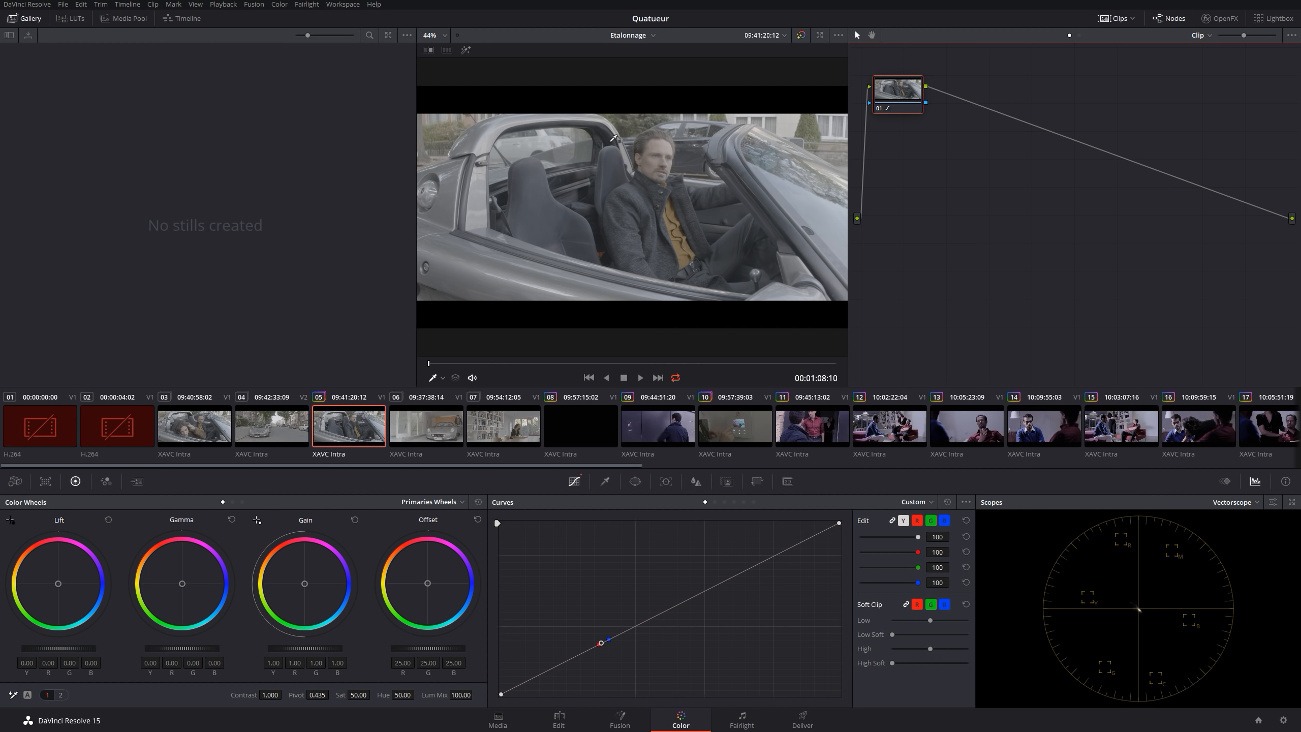
Play clip 05 briefly, jump to a frame well into the shot and go back near its beginning
key(space)
key(space)
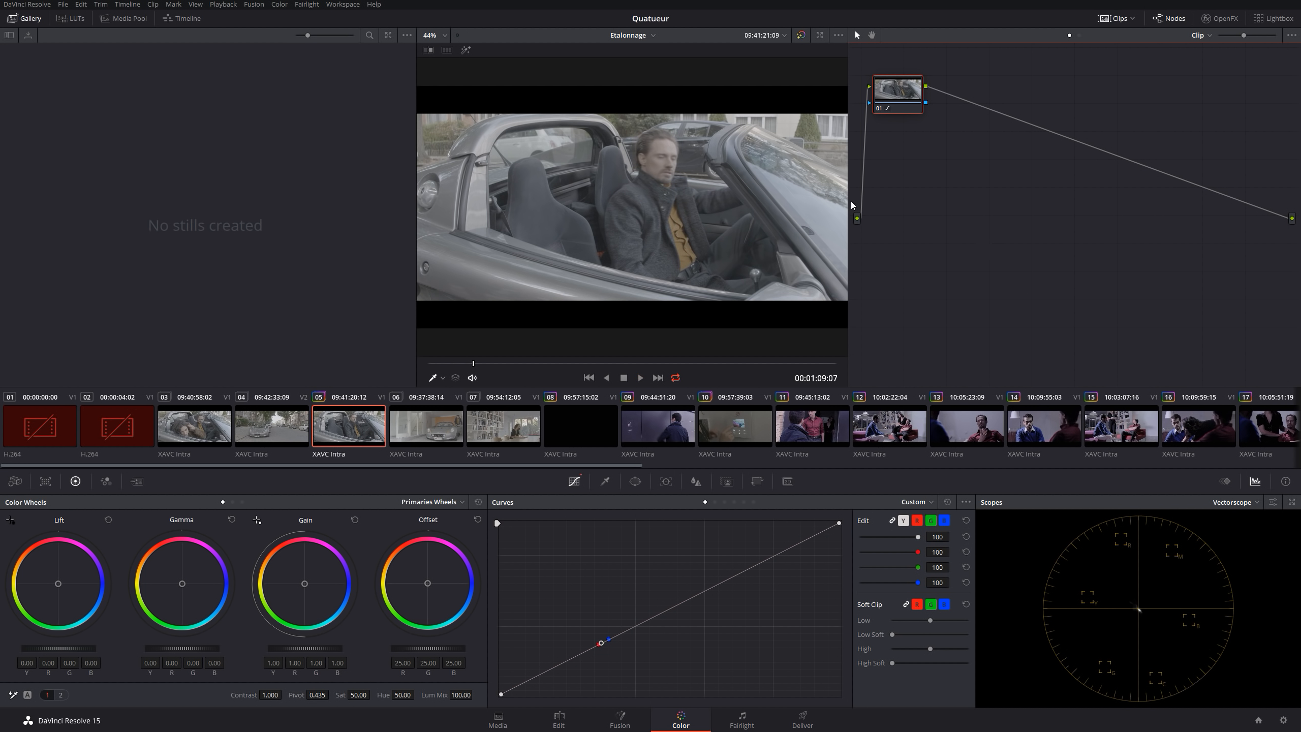
key(space)
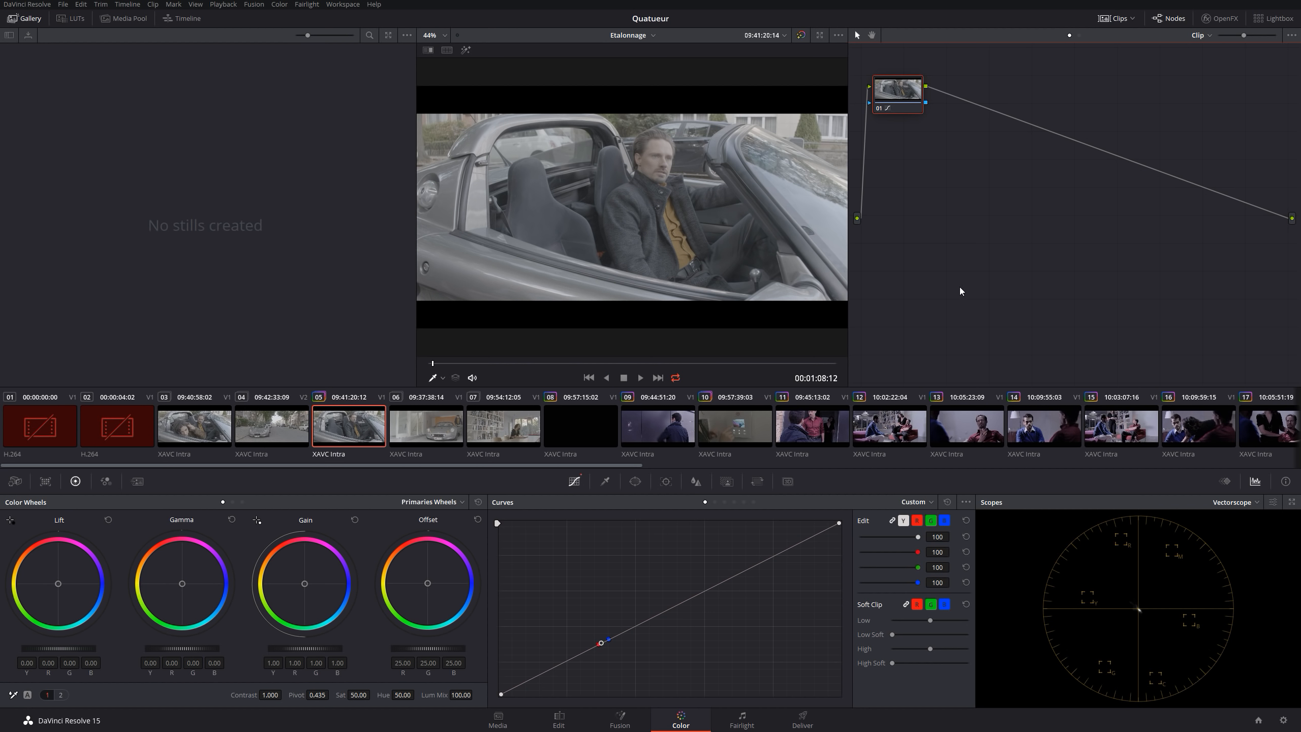
click(712, 363)
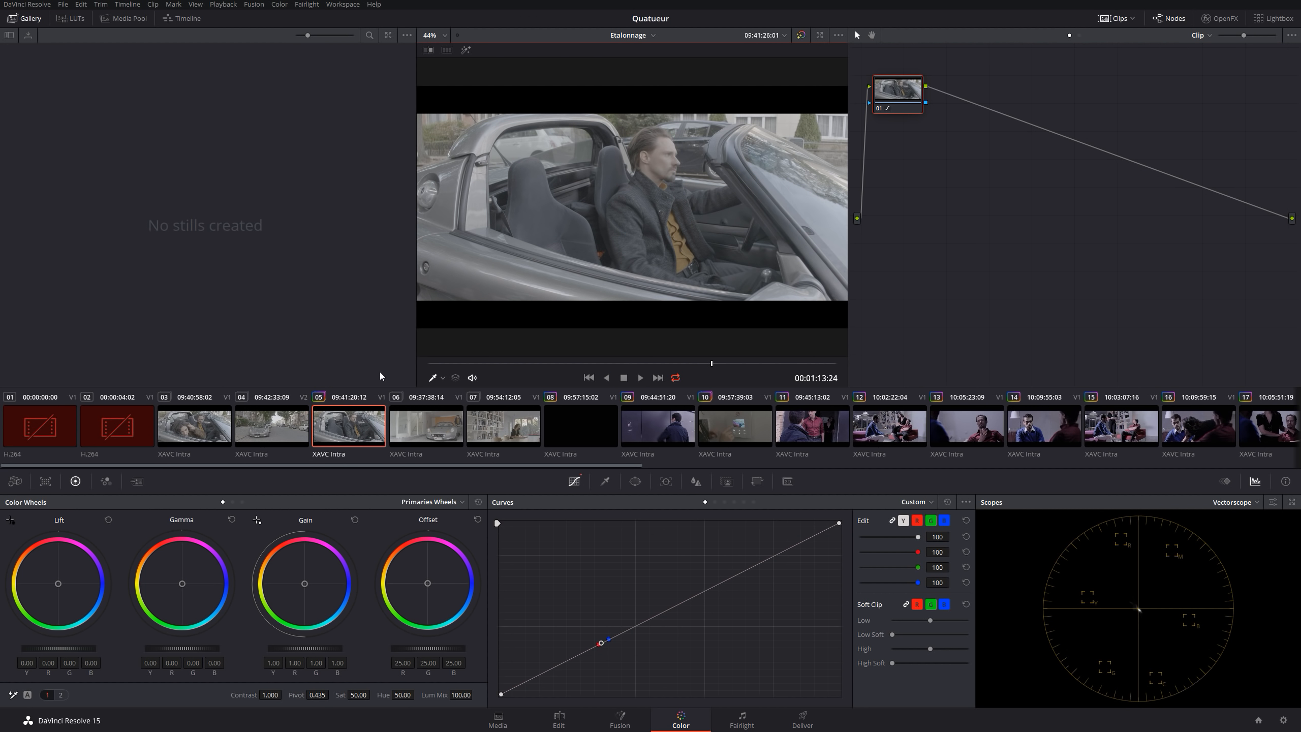
click(455, 363)
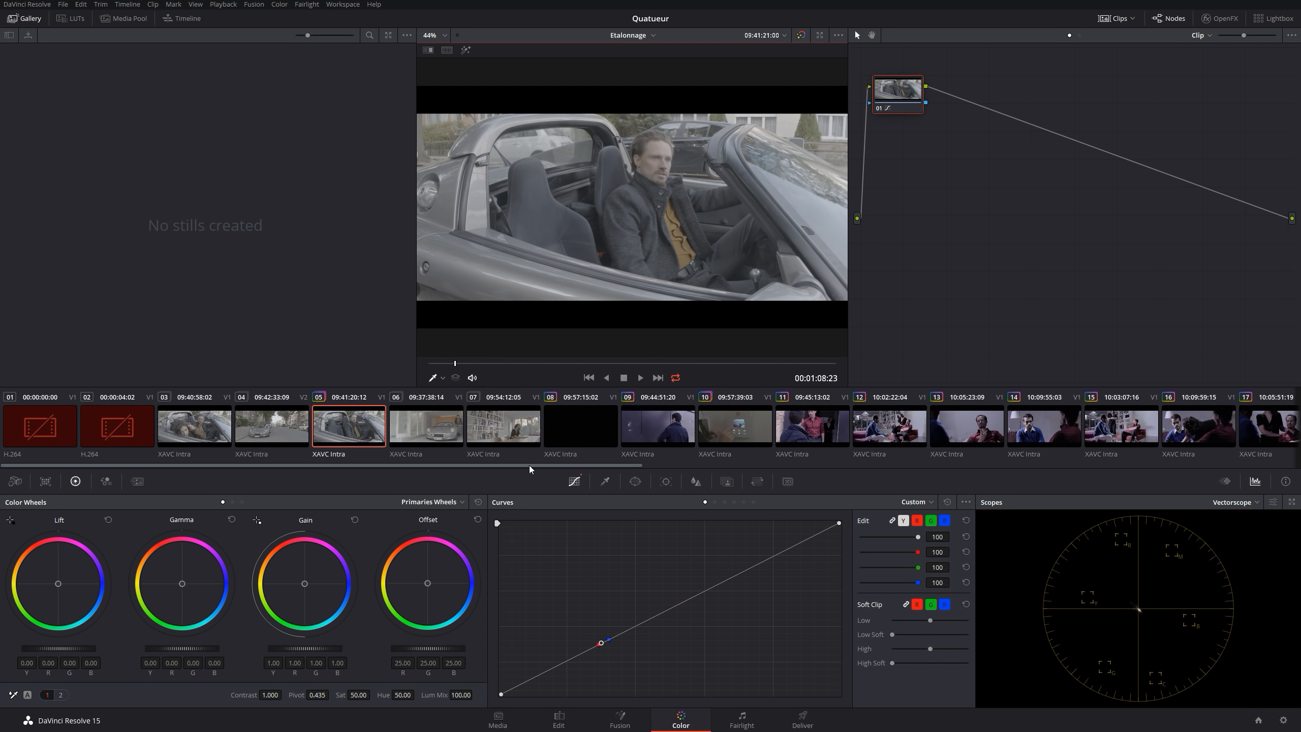
Play clip 05 for a few seconds and return the playhead to its first frame
scroll(528, 466, right, 1)
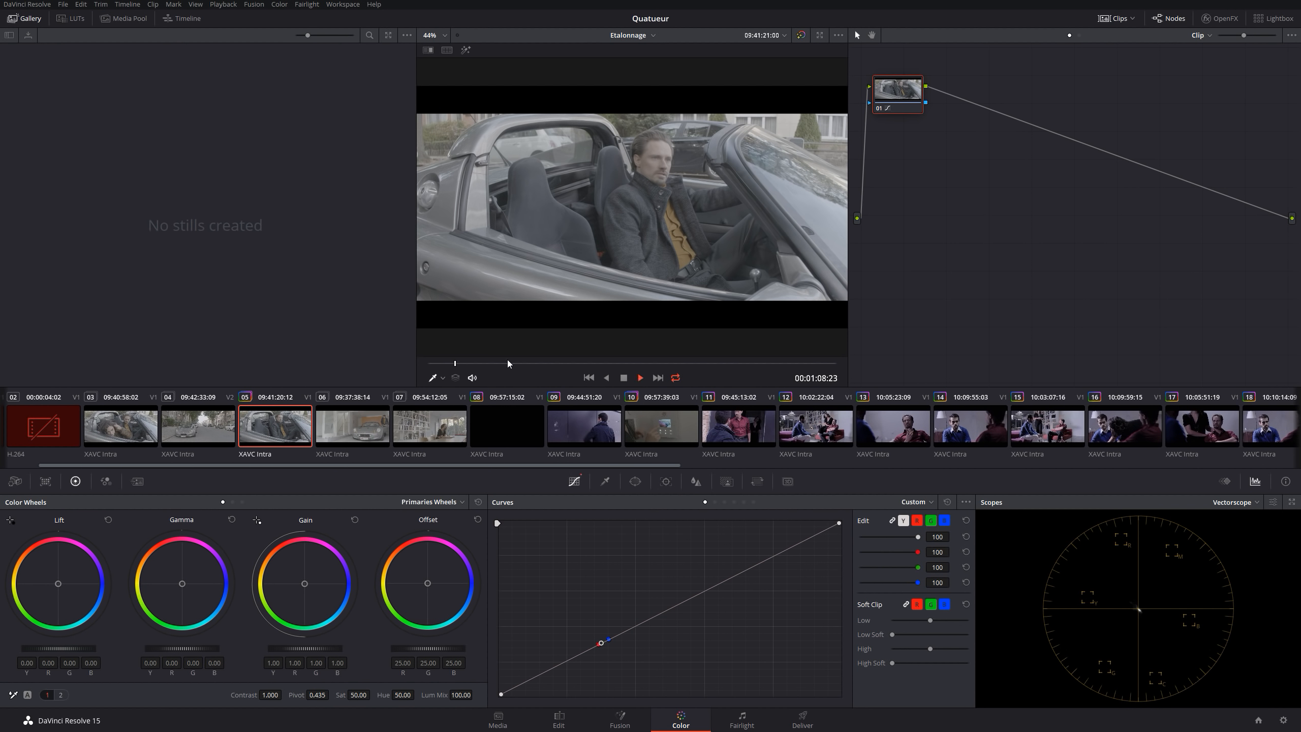
key(space)
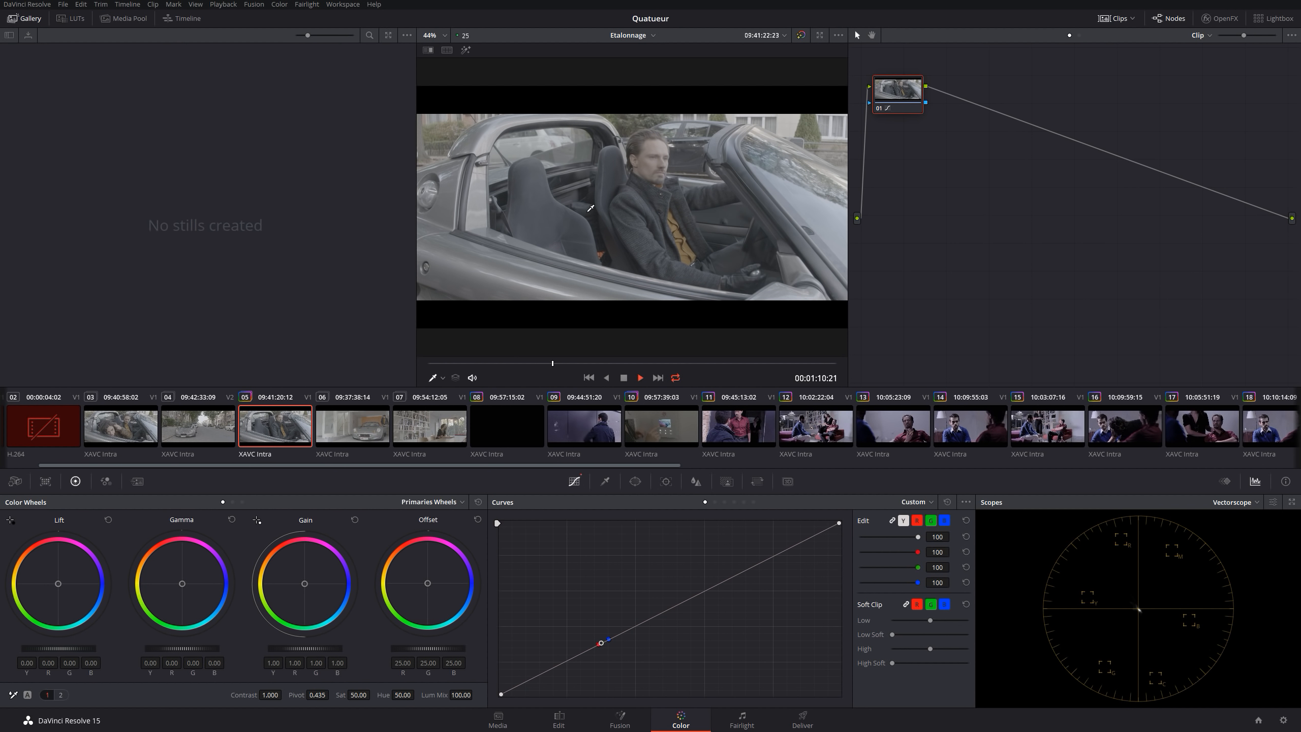
key(space)
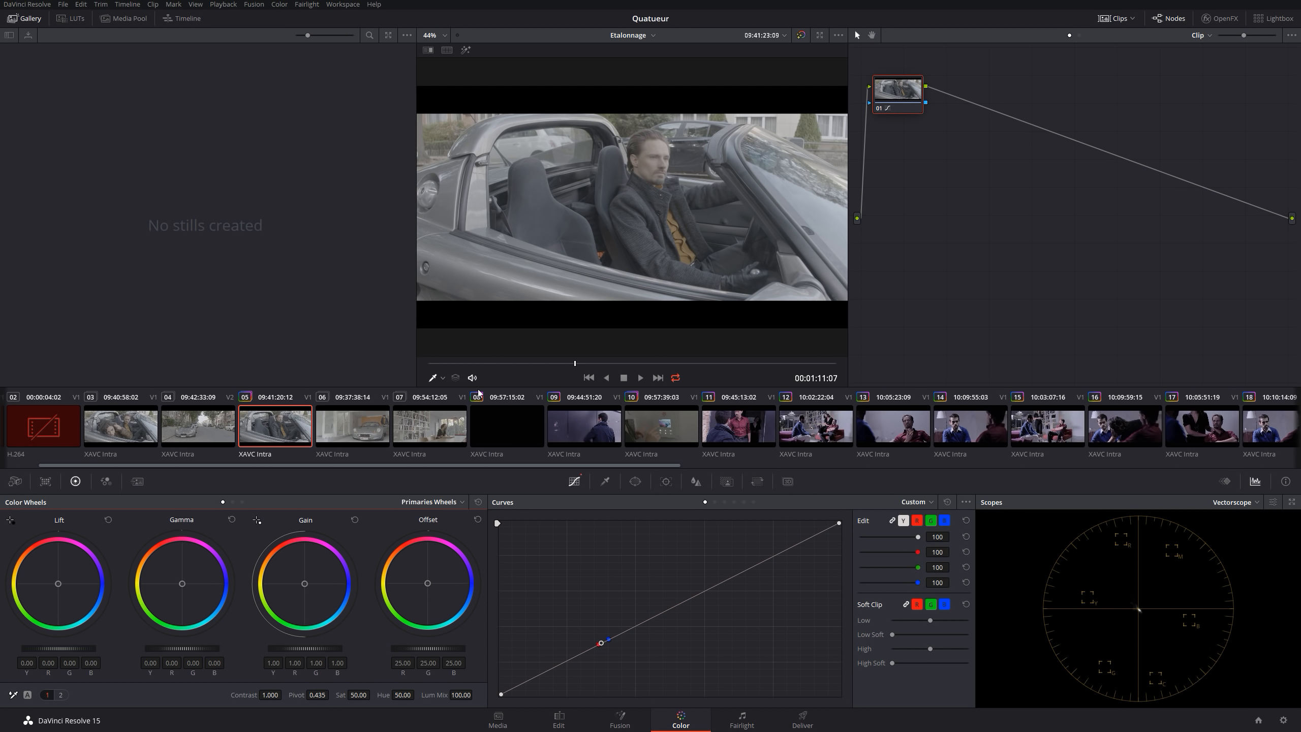
drag(496, 364, 393, 366)
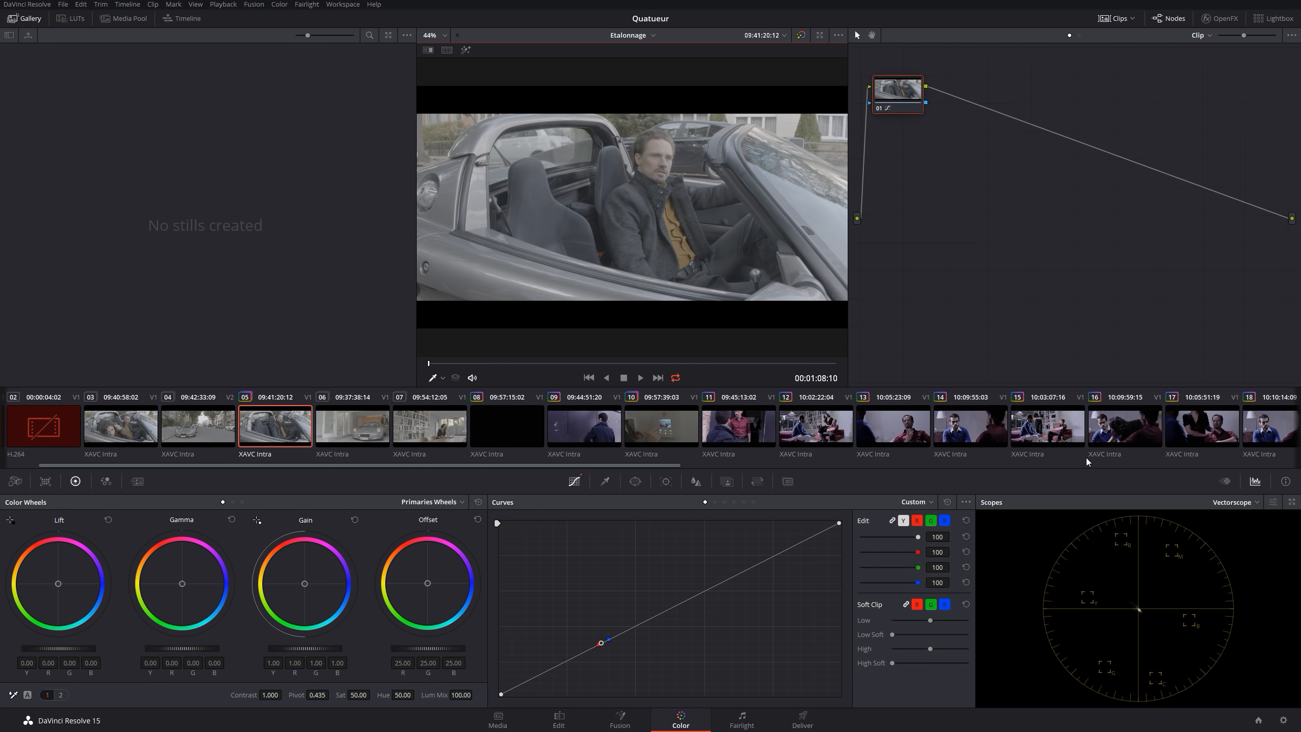
Switch the scope to Waveform, open the scopes in a floating window and move it fully into view
click(1230, 505)
click(1239, 530)
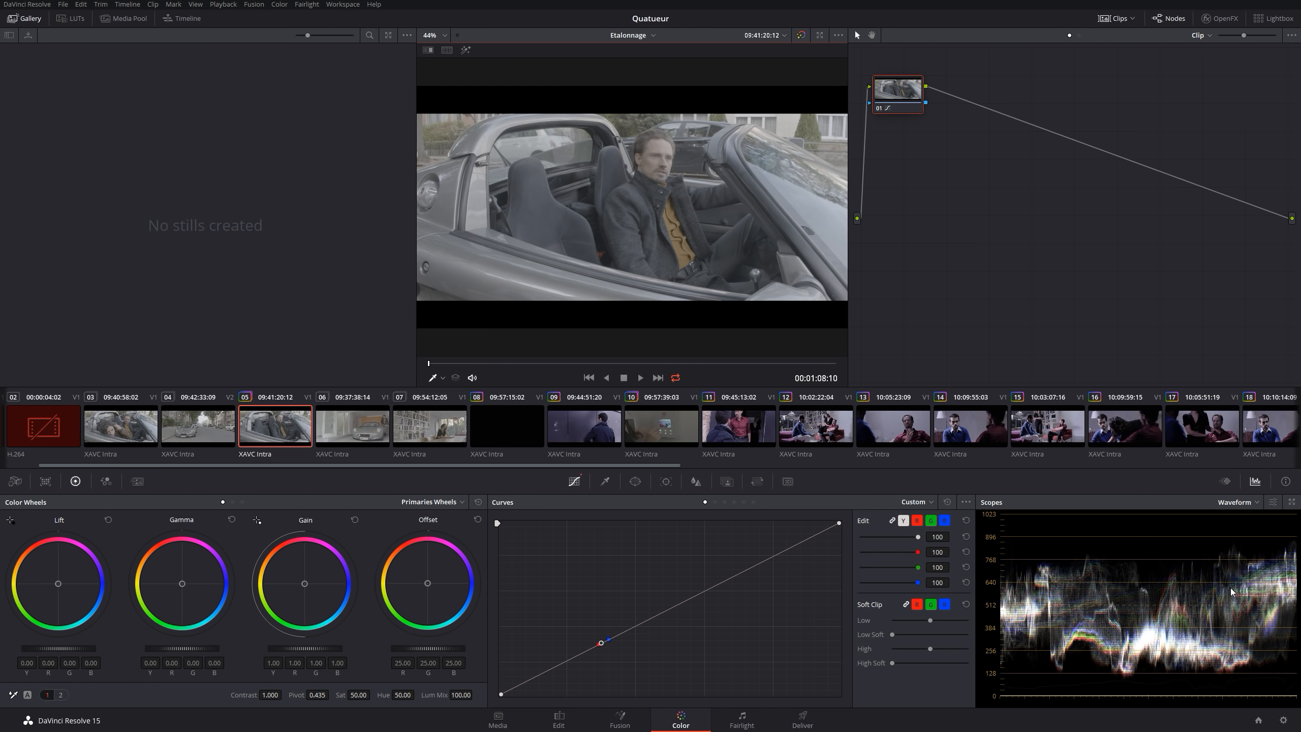
click(1291, 502)
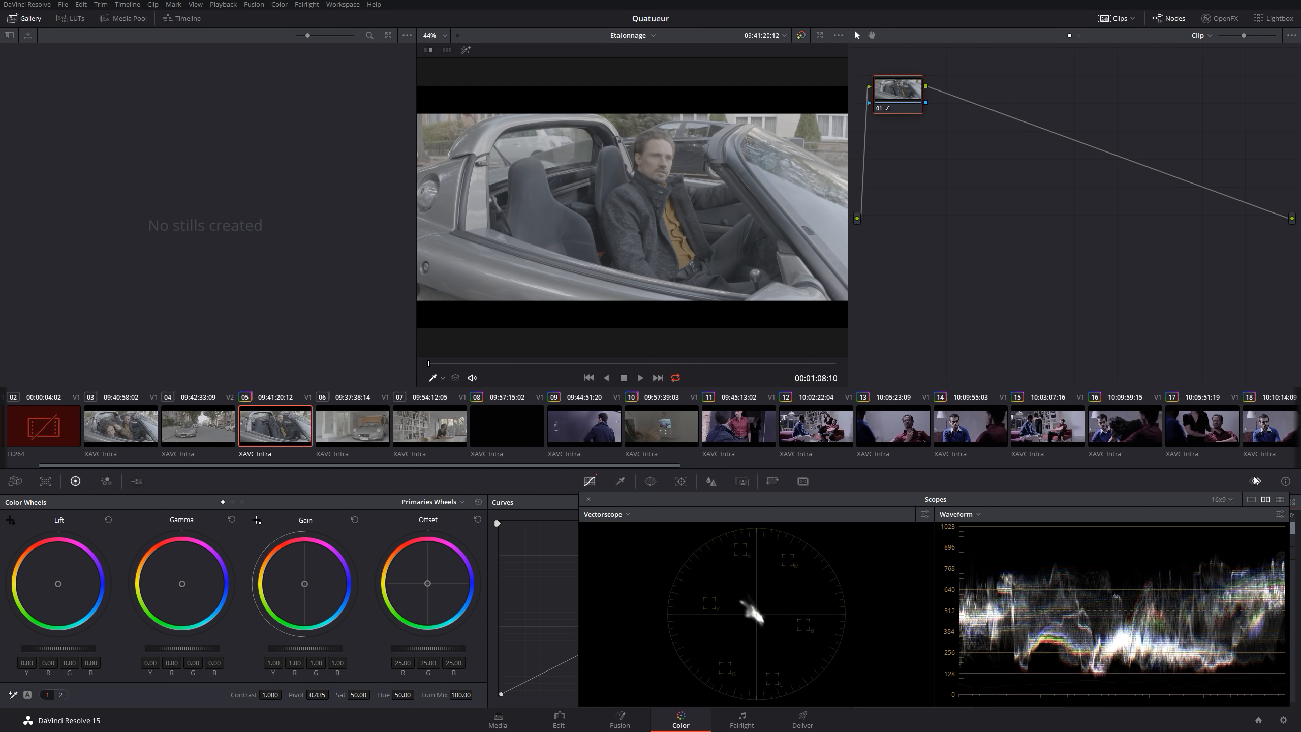
drag(876, 502, 837, 501)
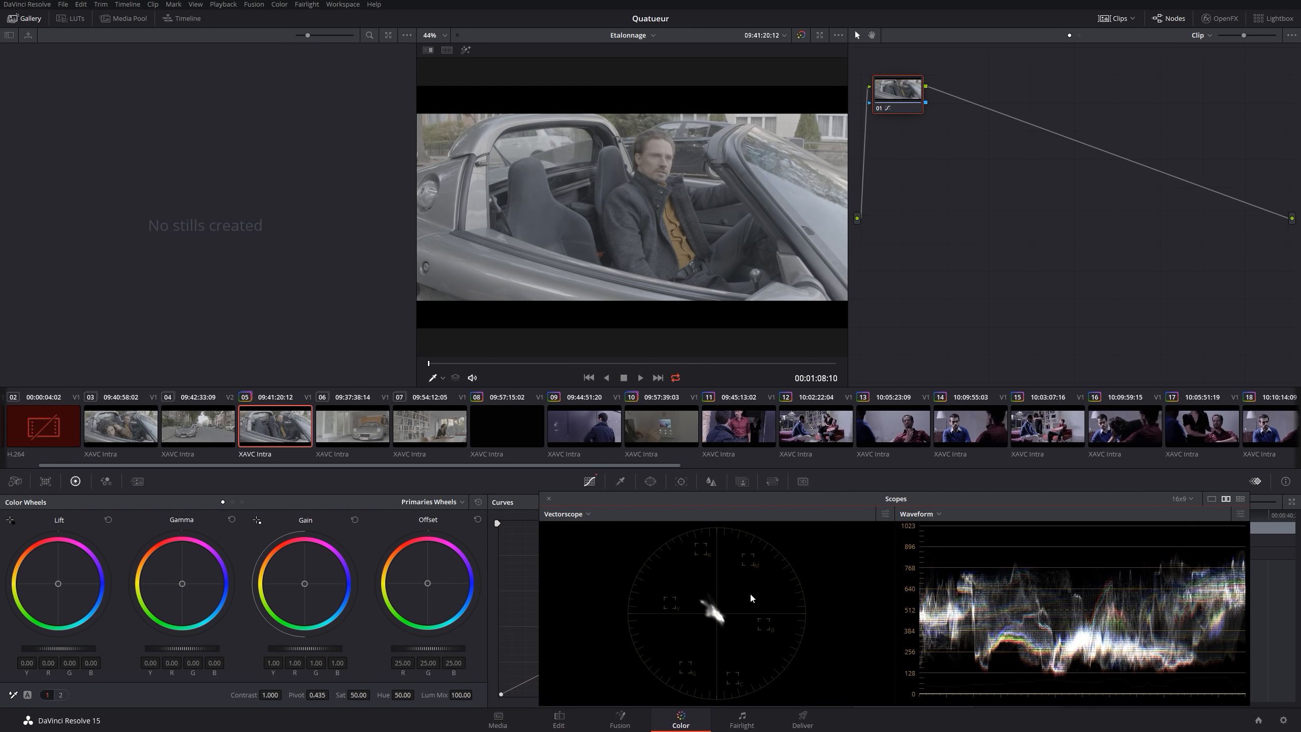
Try the single-scope layout in the scopes window and return to the two-scope layout
click(586, 514)
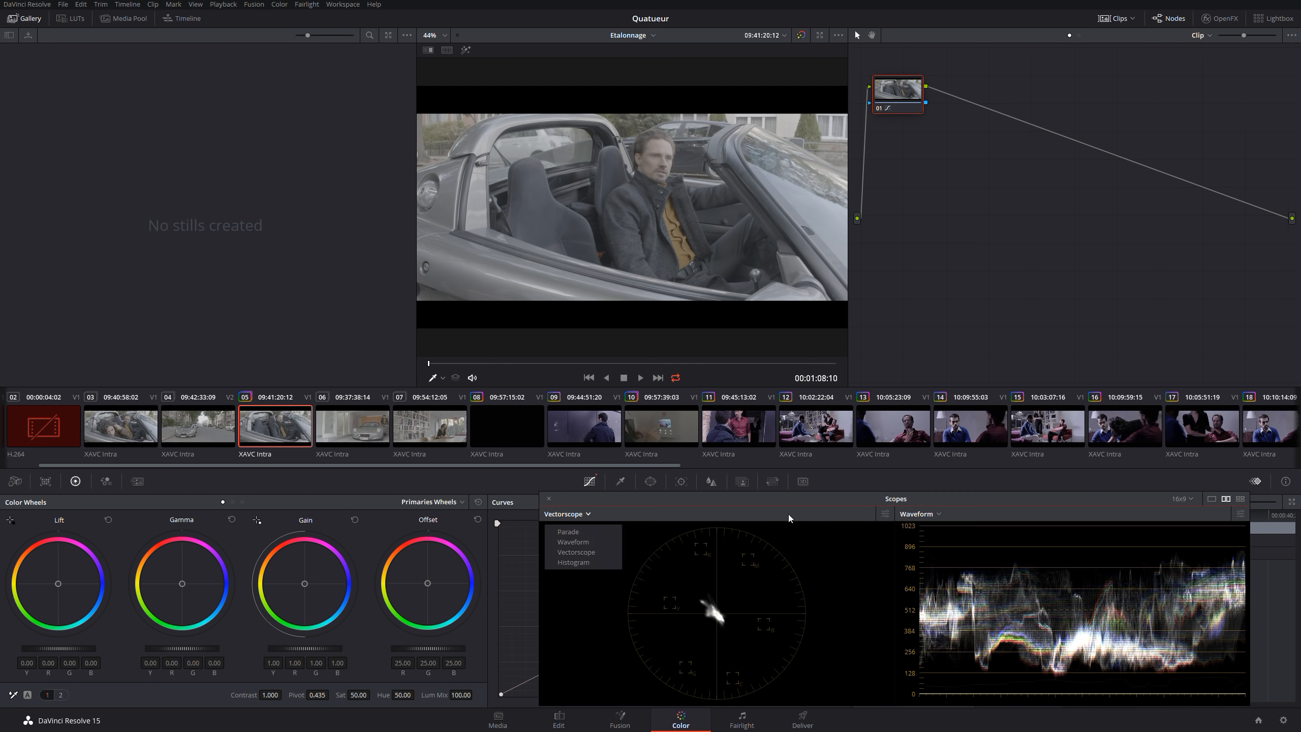
click(1212, 498)
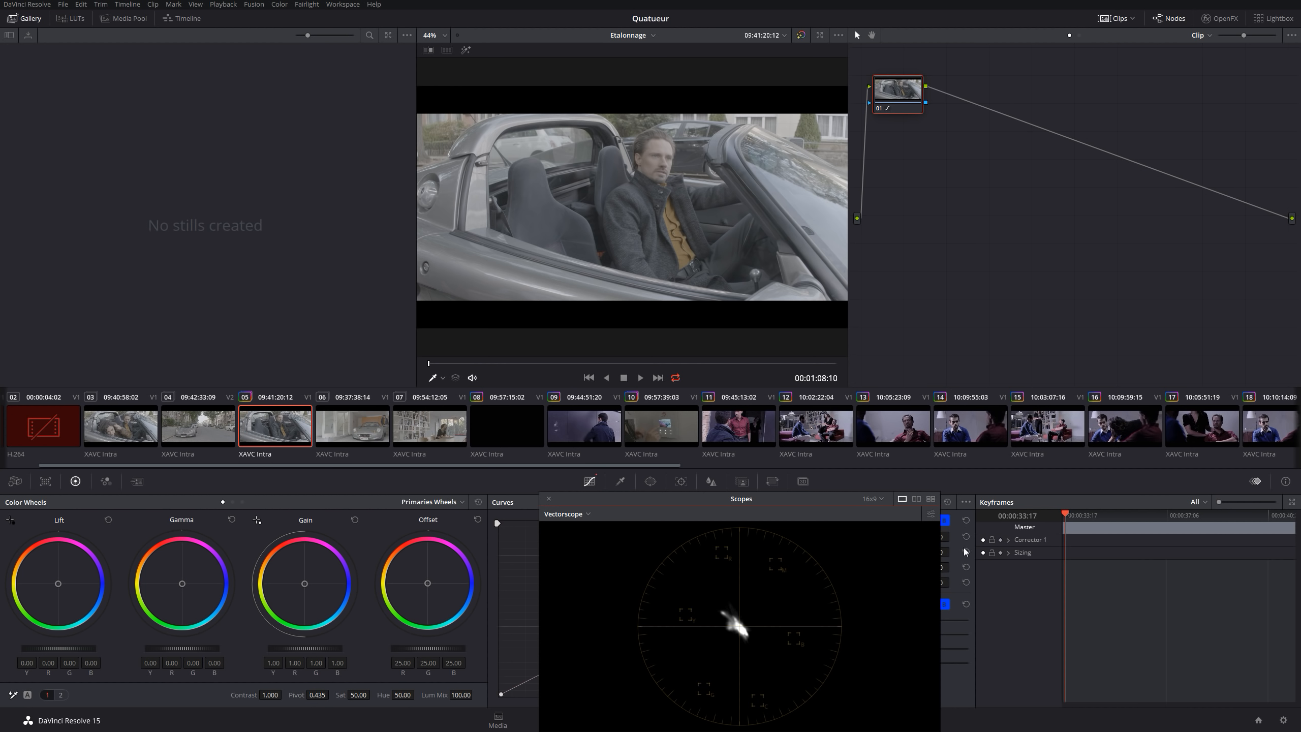
click(917, 499)
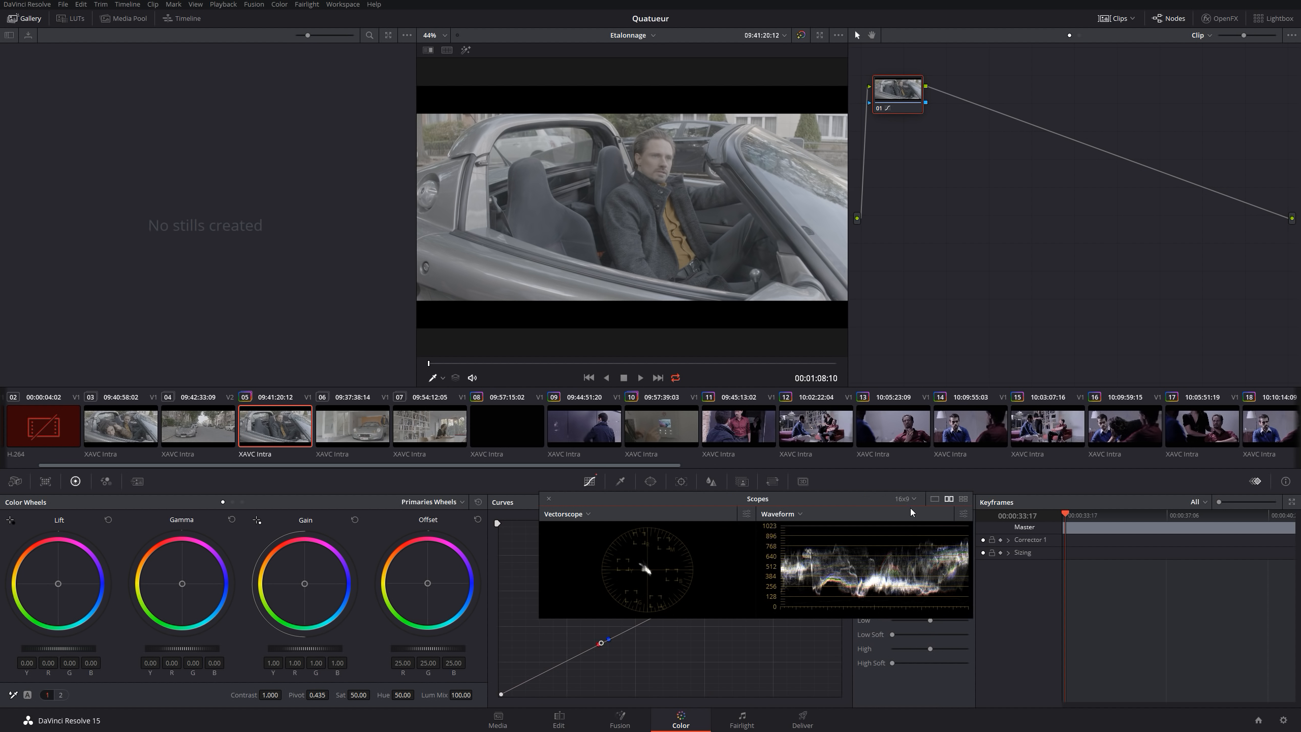
Enlarge the scopes window with a 4x3 aspect ratio and move it higher on the screen
drag(968, 616, 1280, 713)
click(1215, 498)
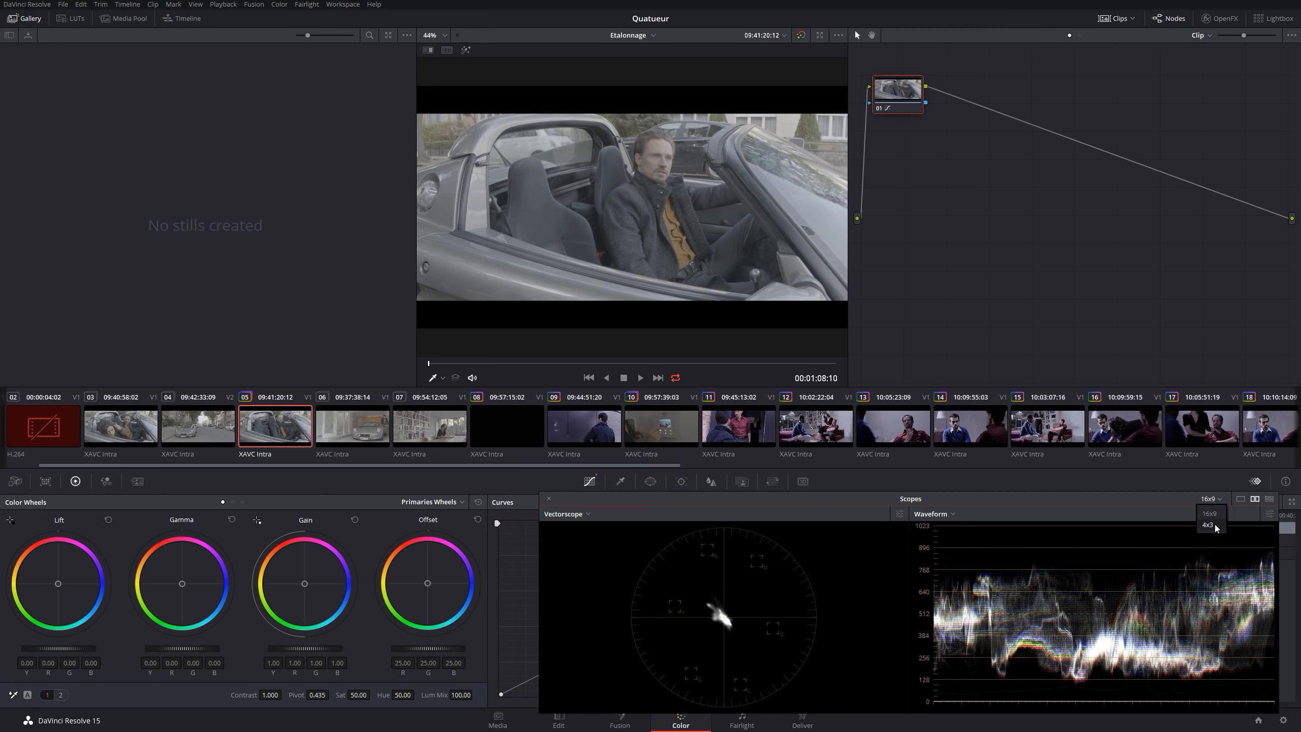
click(1215, 526)
drag(1129, 502, 1133, 446)
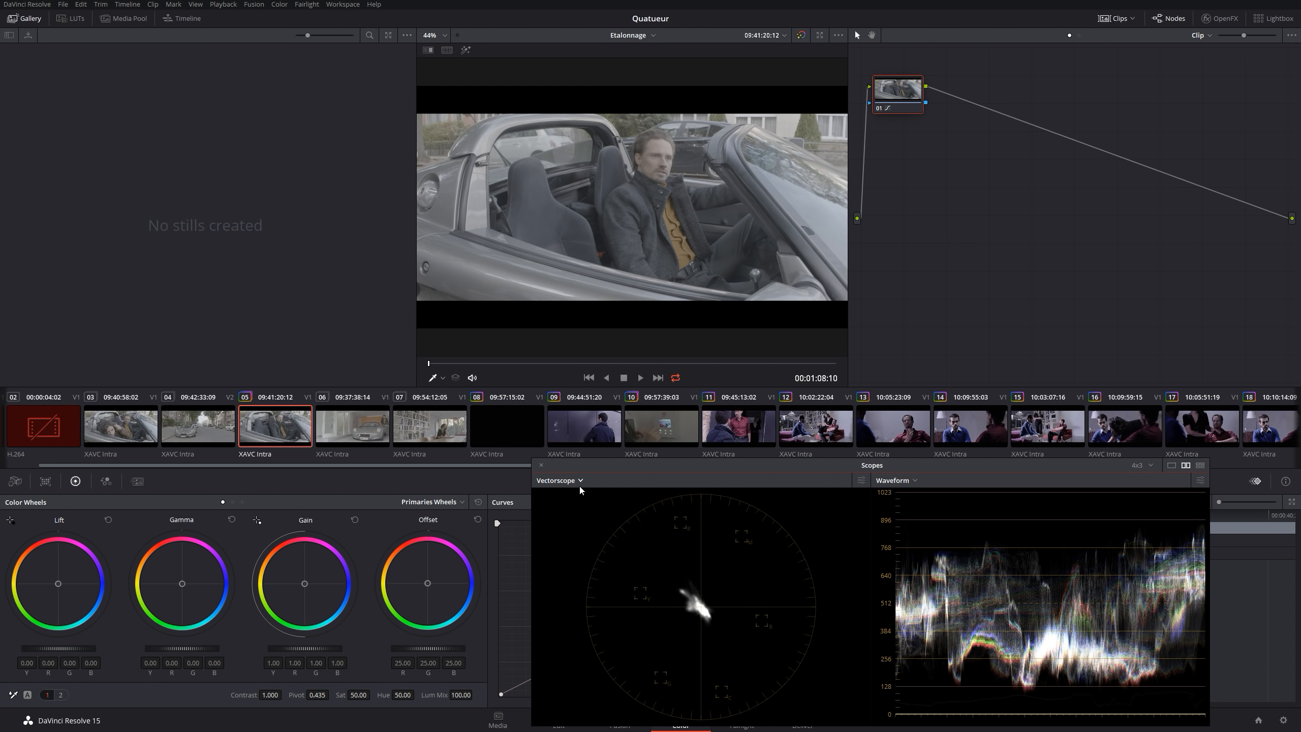
Review the scope types offered for the vectorscope and waveform displays, and shift the scopes window sideways to uncover more of the page
click(580, 484)
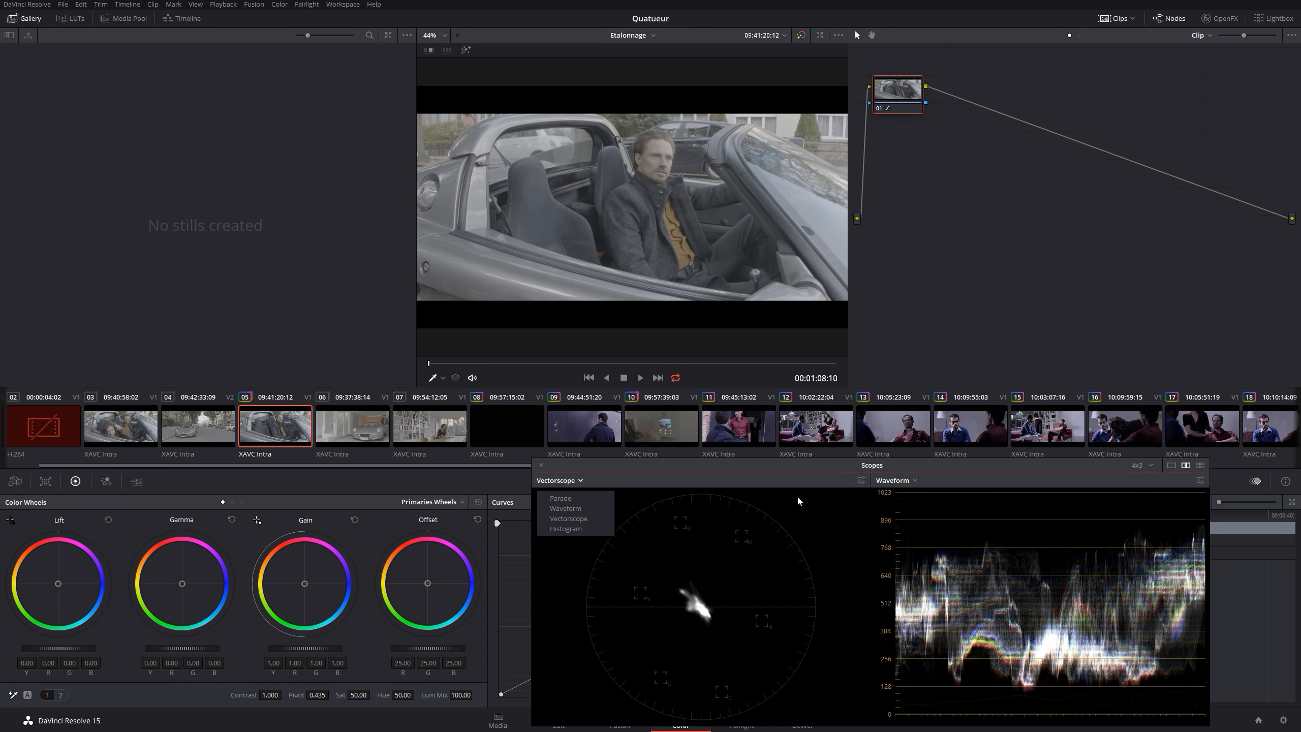
click(922, 482)
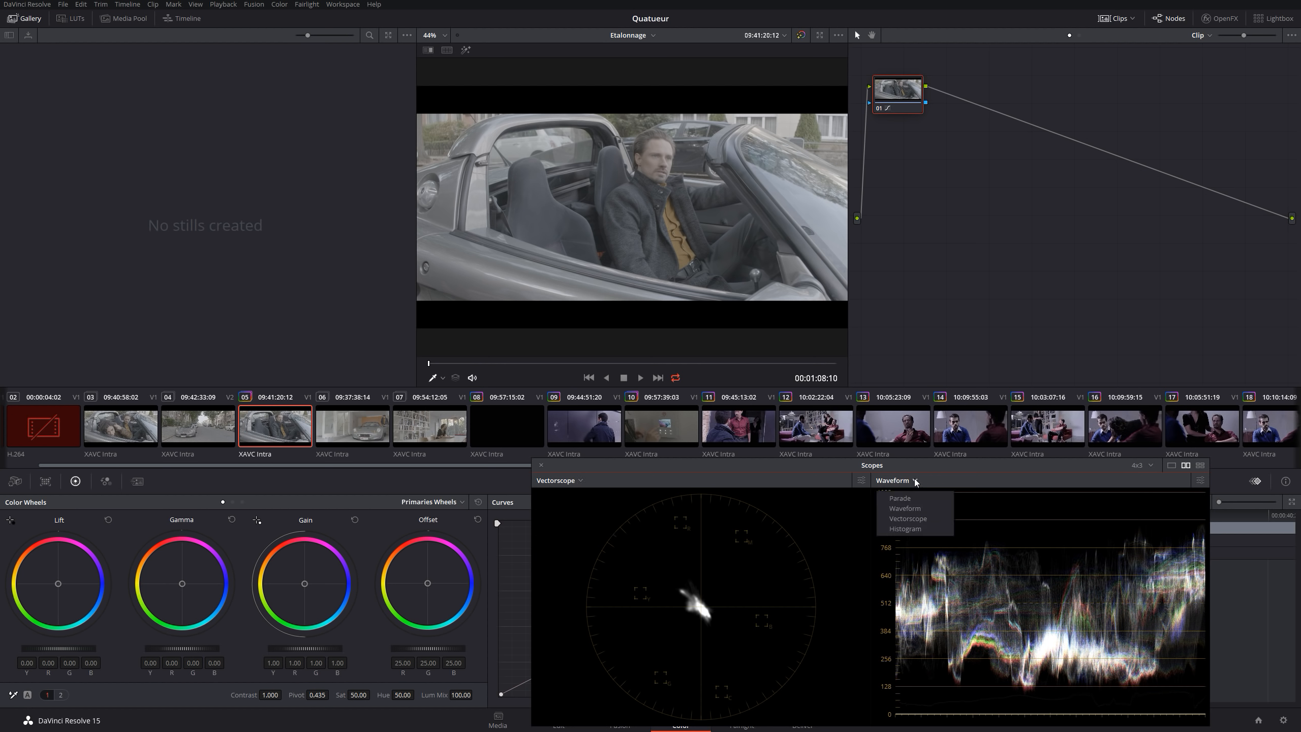
click(802, 482)
drag(755, 461, 814, 464)
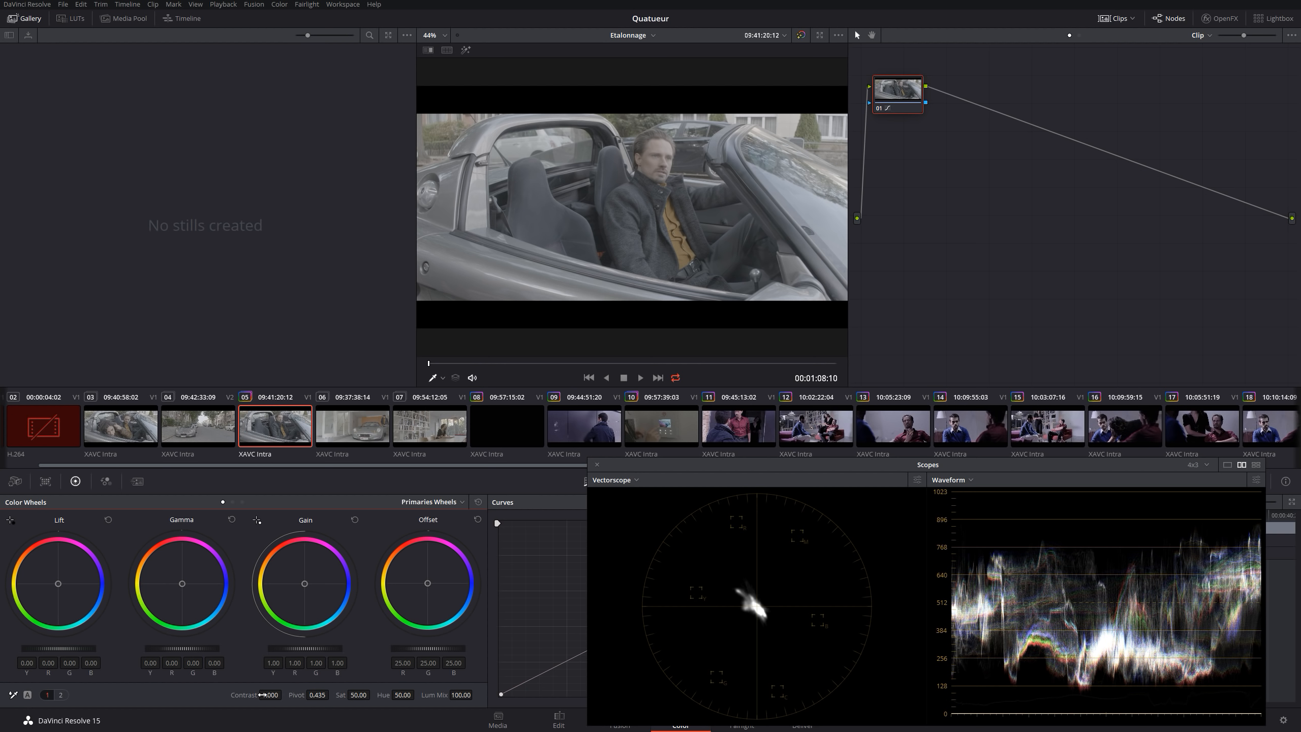
Raise clip 05's contrast to 1.480 and compare the result with the original by repeatedly bypassing the color grades
drag(244, 695, 281, 694)
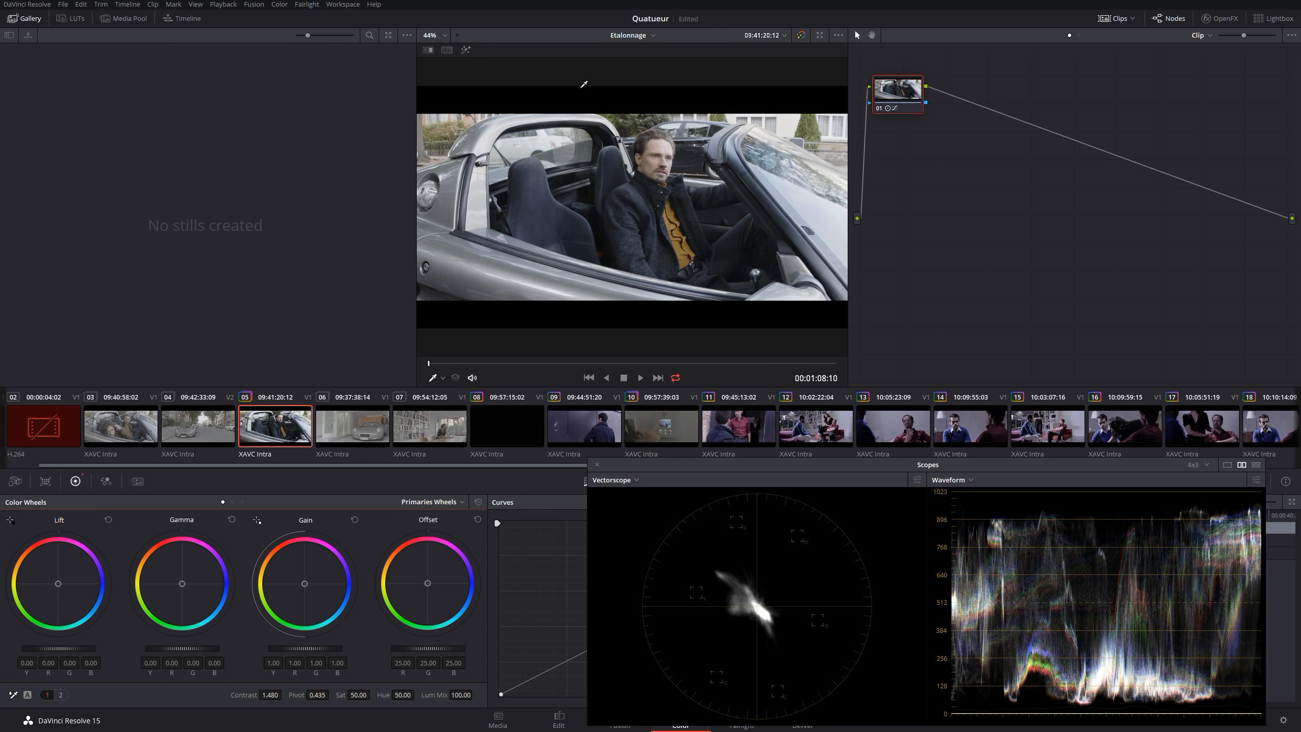
click(802, 35)
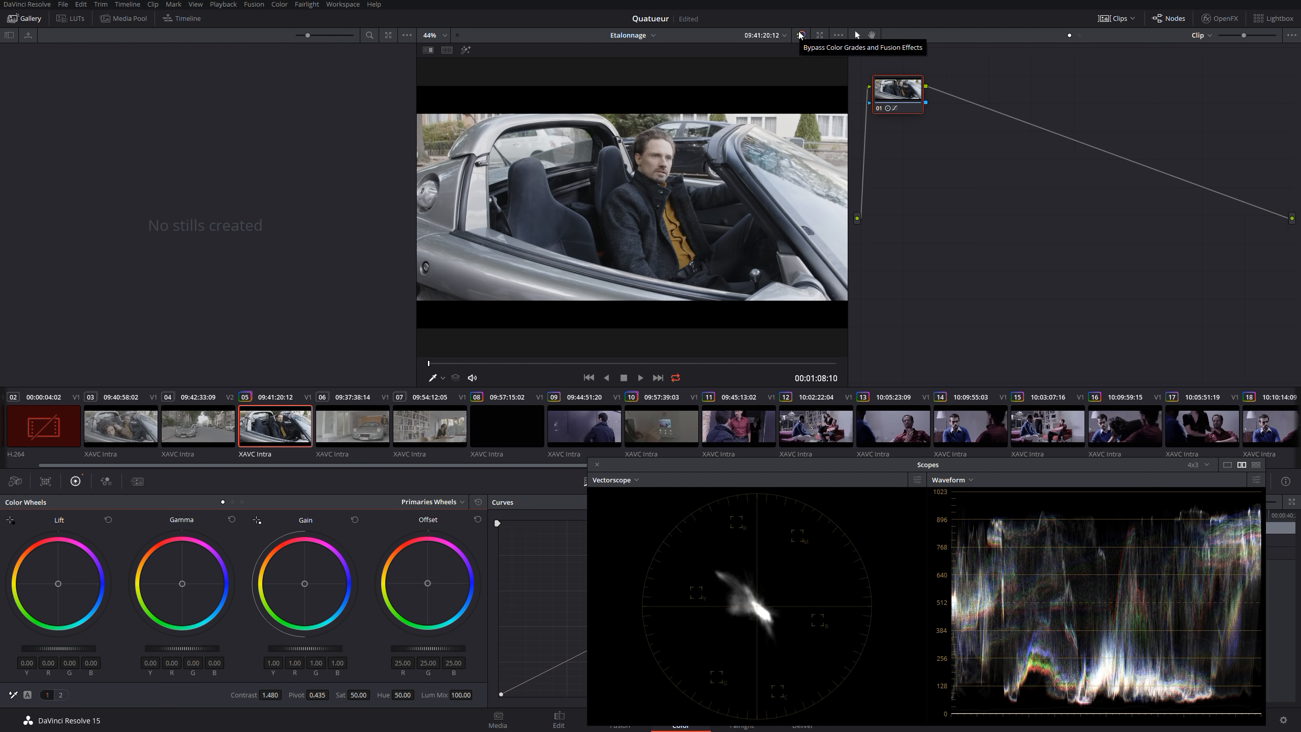
click(800, 34)
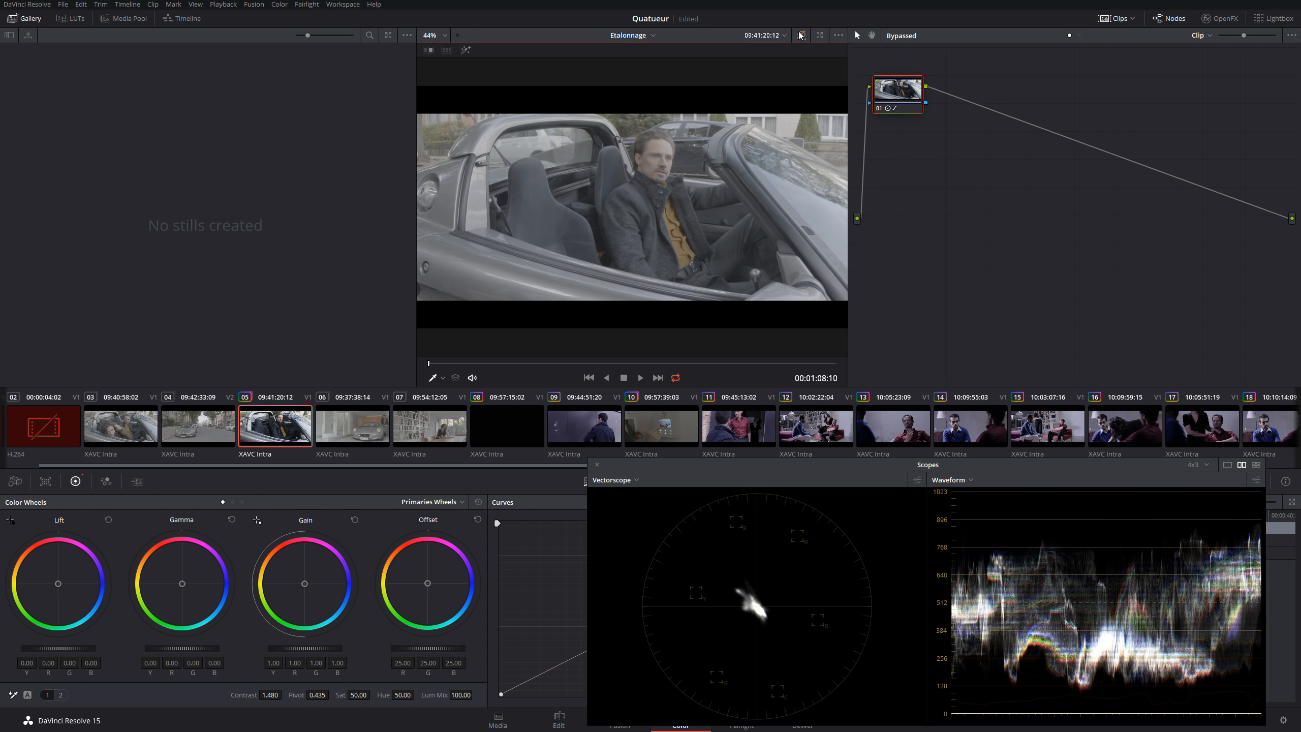
click(801, 35)
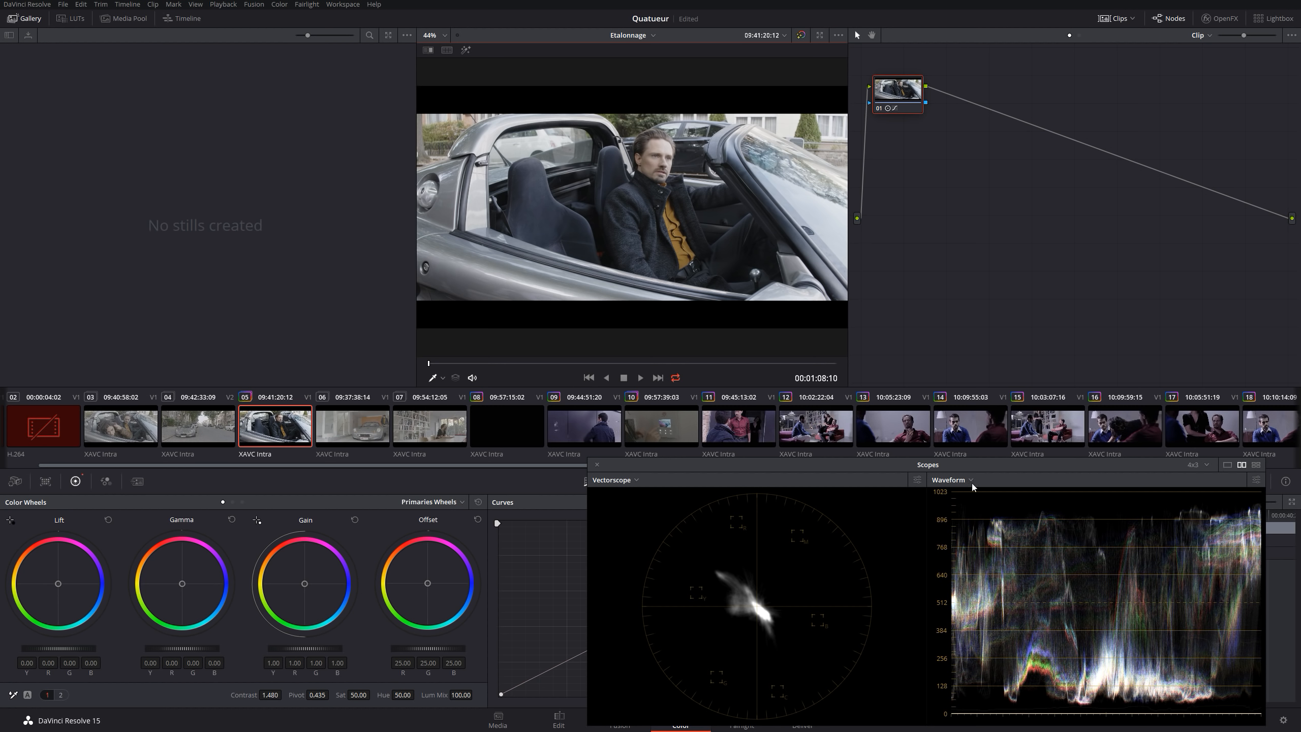
click(801, 35)
click(802, 37)
click(802, 38)
click(802, 38)
Compare clip 05 with node 01 disabled and enabled, including during full-screen playback, and return to the normal view
key(ctrl+d)
key(ctrl+d)
key(ctrl+d)
key(ctrl+d)
key(ctrl+f)
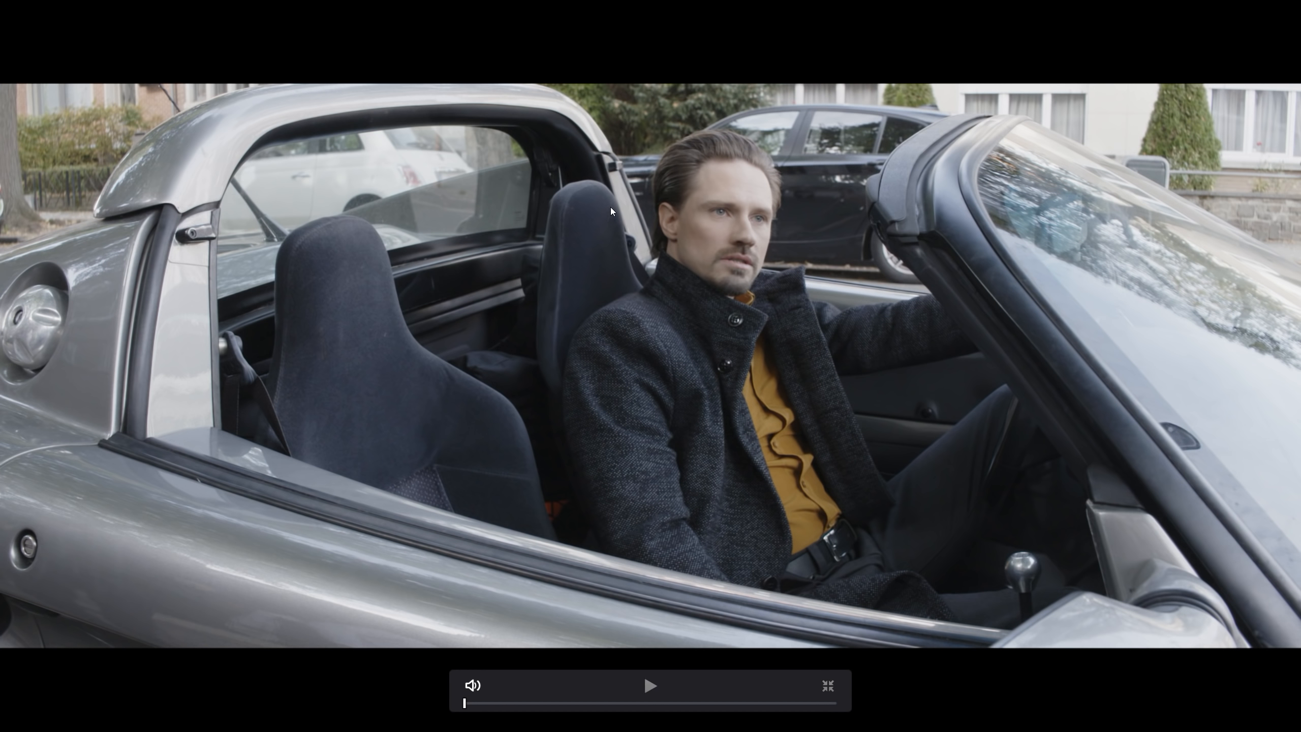
key(ctrl+d)
key(ctrl+d)
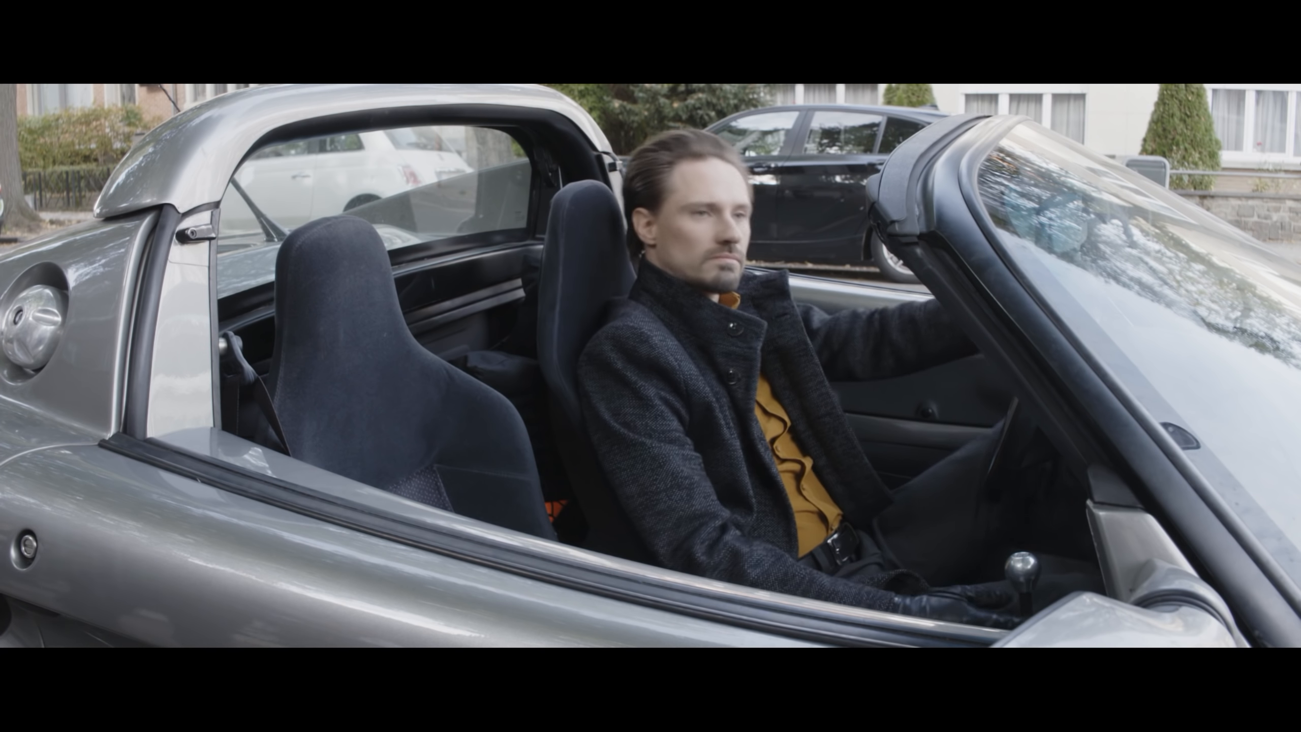
key(ctrl+d)
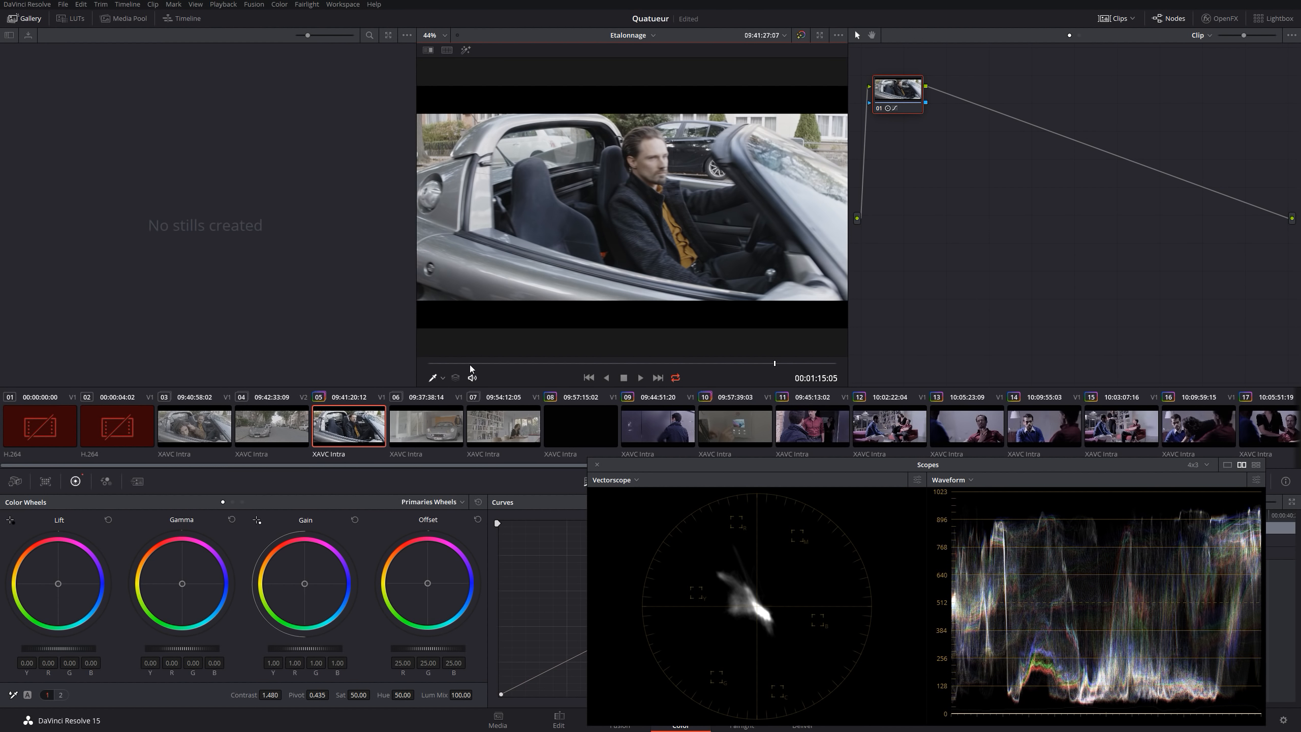
Return the playhead to clip 05's first frame and compare the image with node 01 off and on
drag(471, 365, 413, 364)
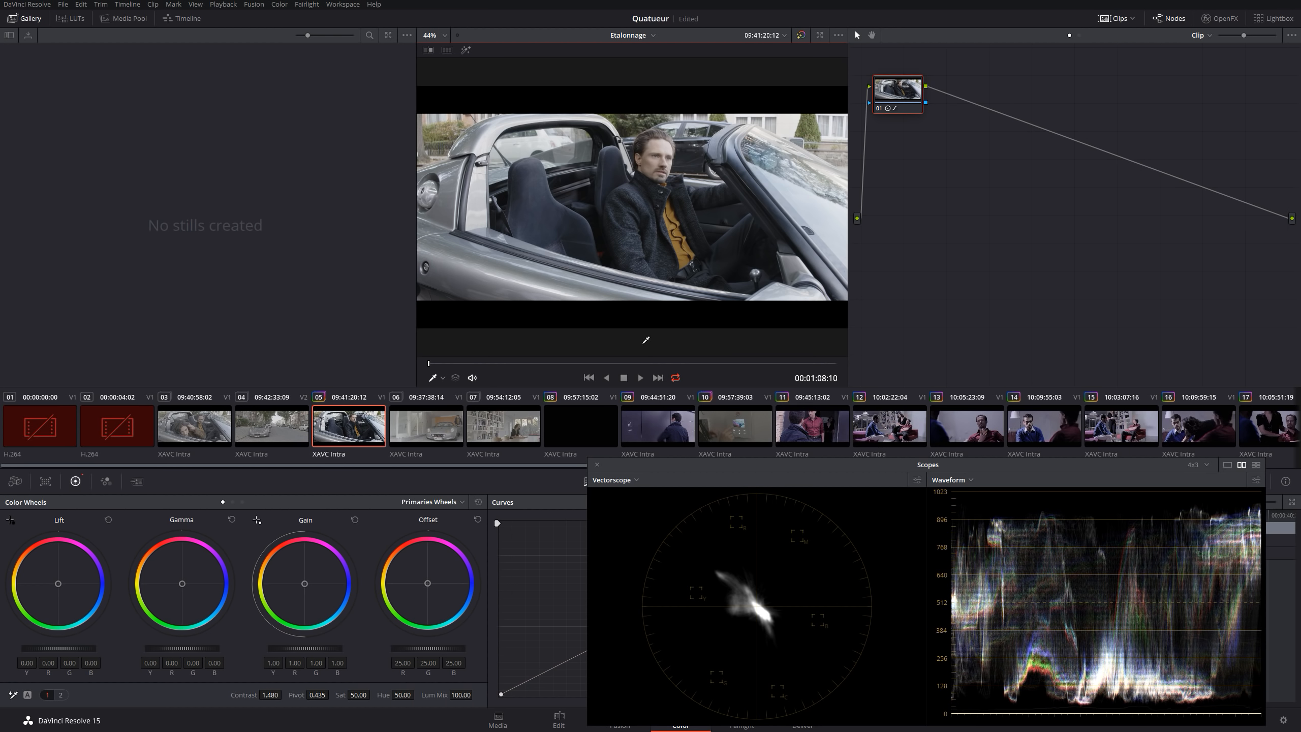
key(ctrl+d)
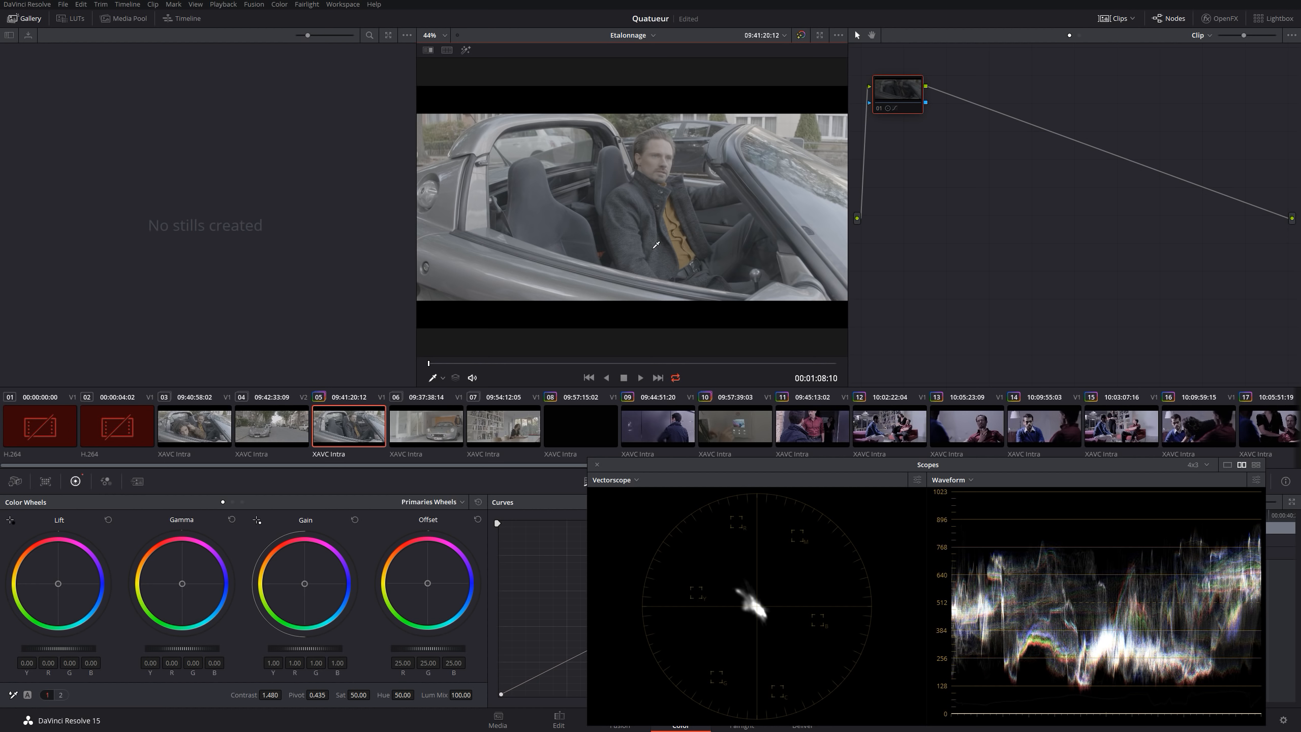
key(ctrl+d)
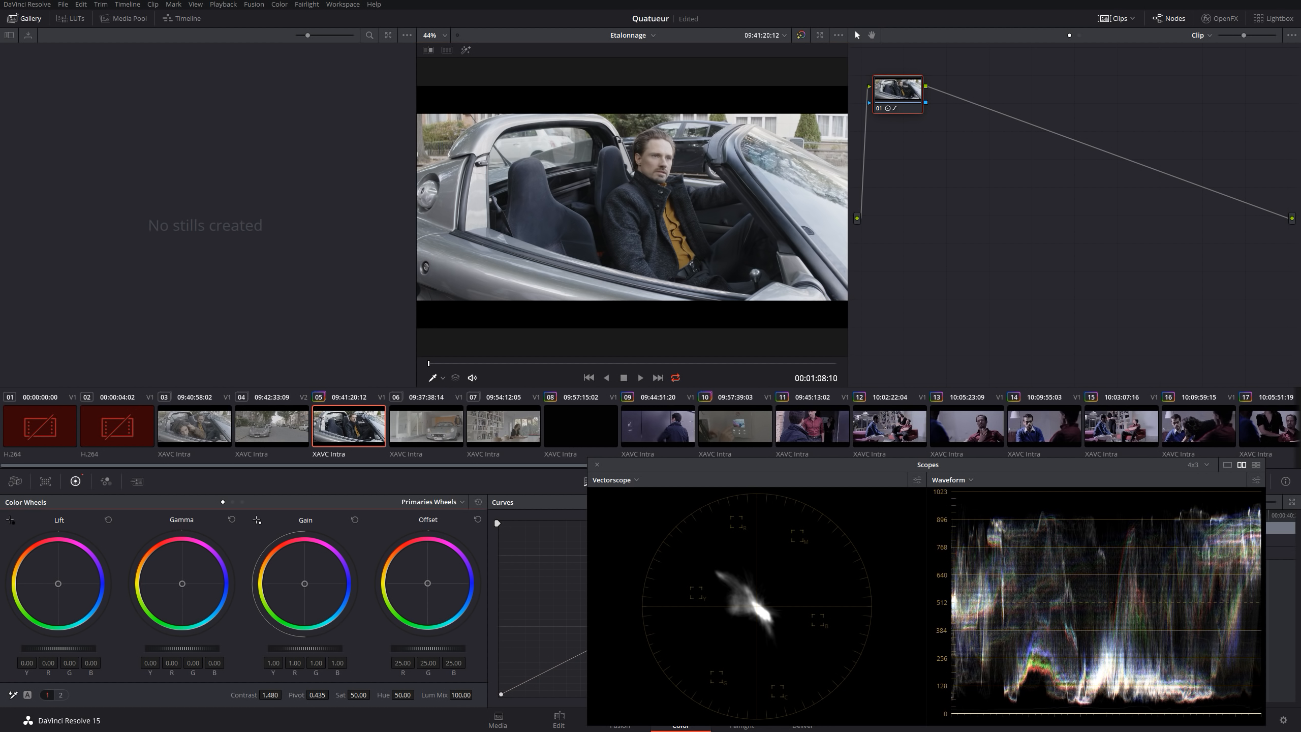
Try a pivot of 0.231 and a contrast of 0.662 on clip 05, resetting all primaries after each attempt
drag(317, 694, 332, 694)
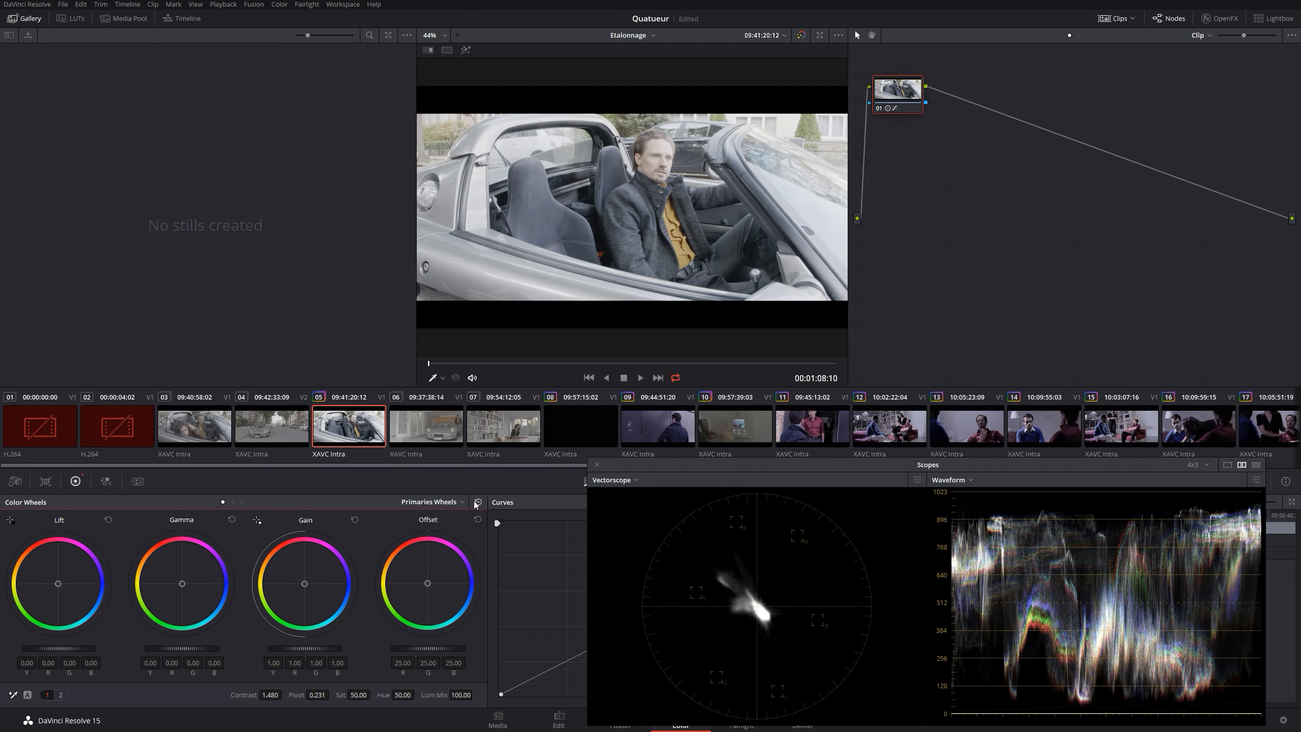
click(477, 502)
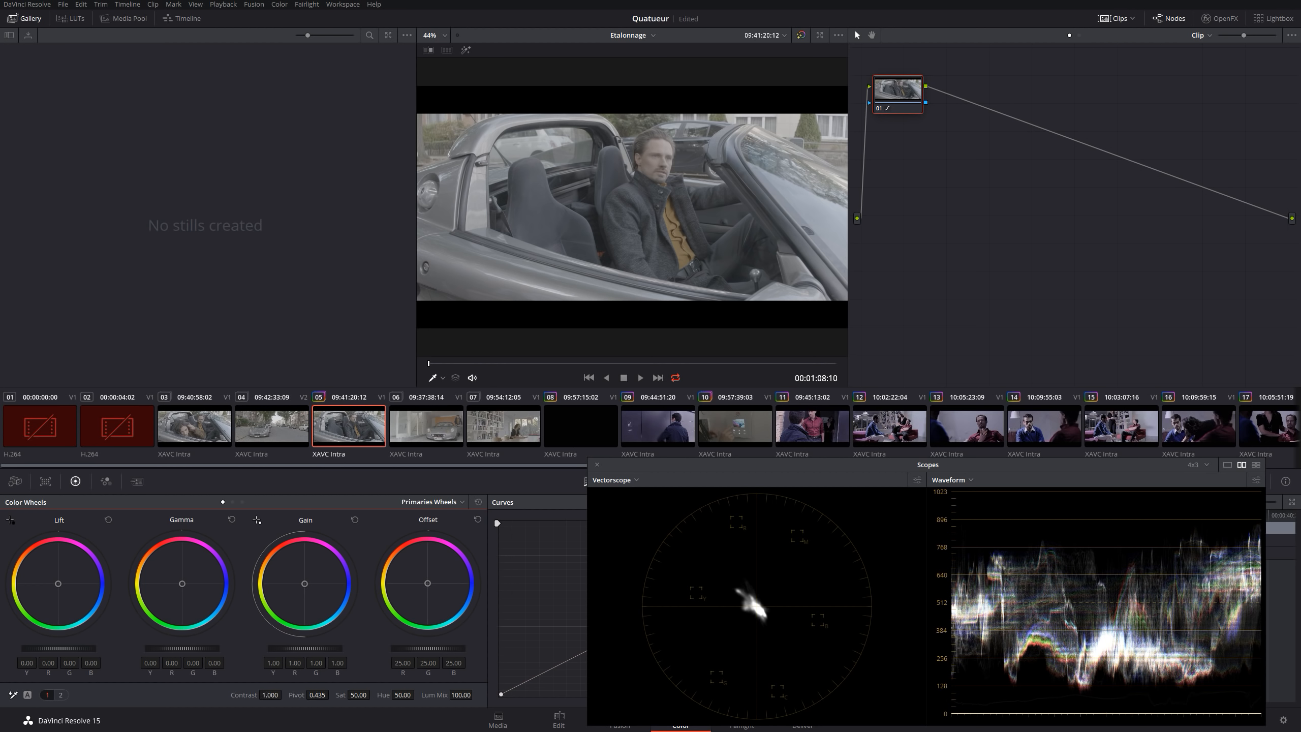
drag(270, 694, 240, 694)
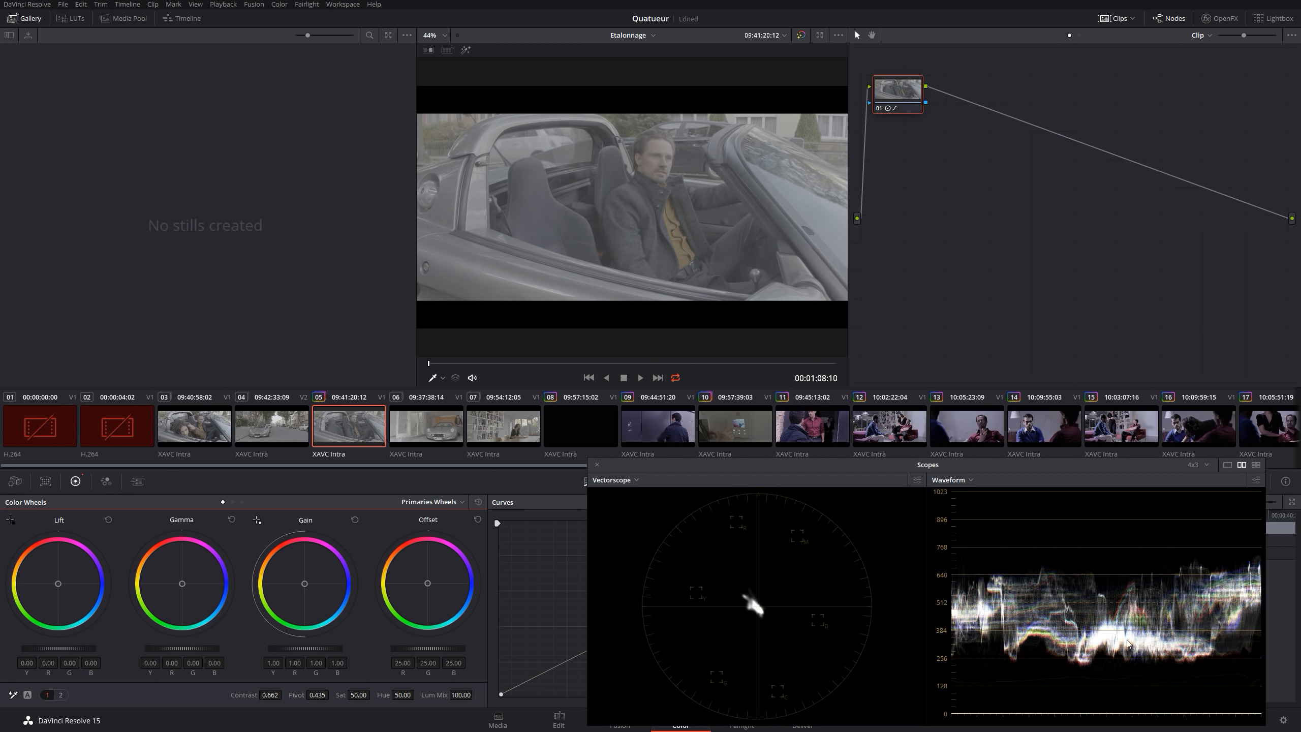
click(477, 502)
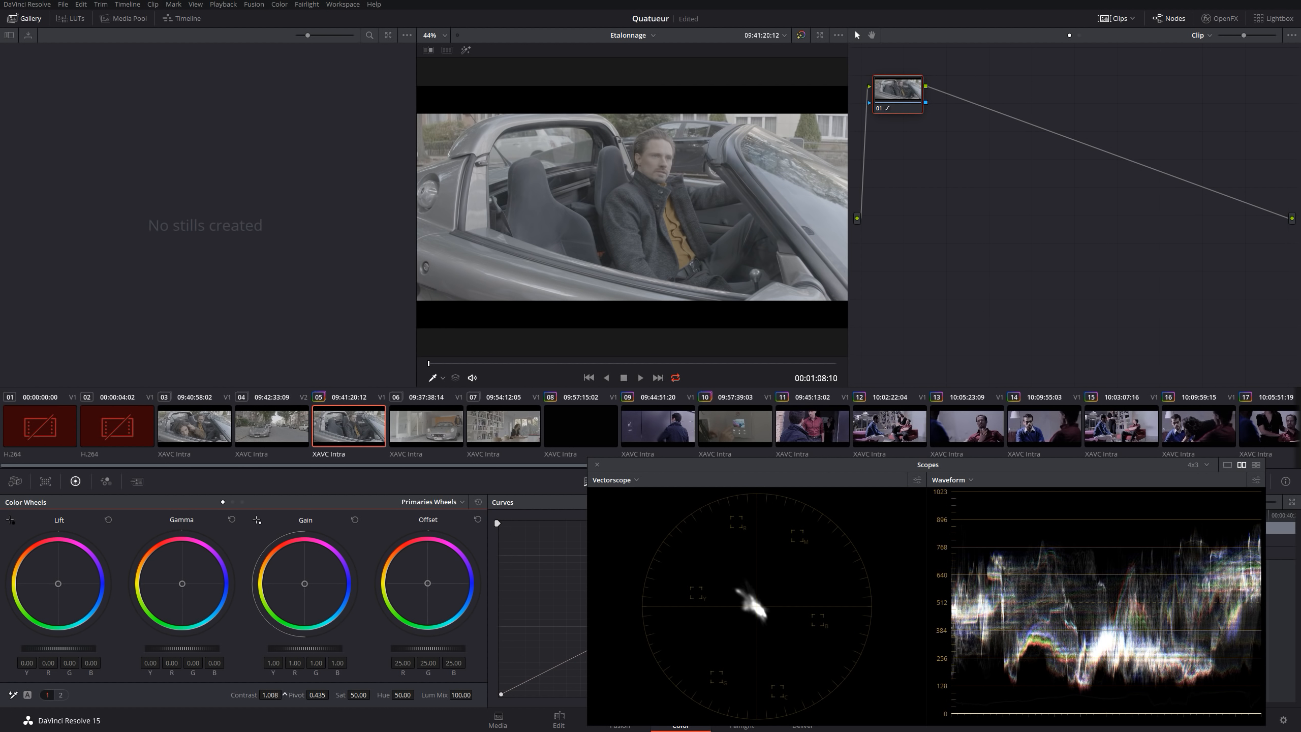
Try a contrast of 1.414 with the pivot moved both higher and lower, and reset all primaries
drag(284, 694, 389, 694)
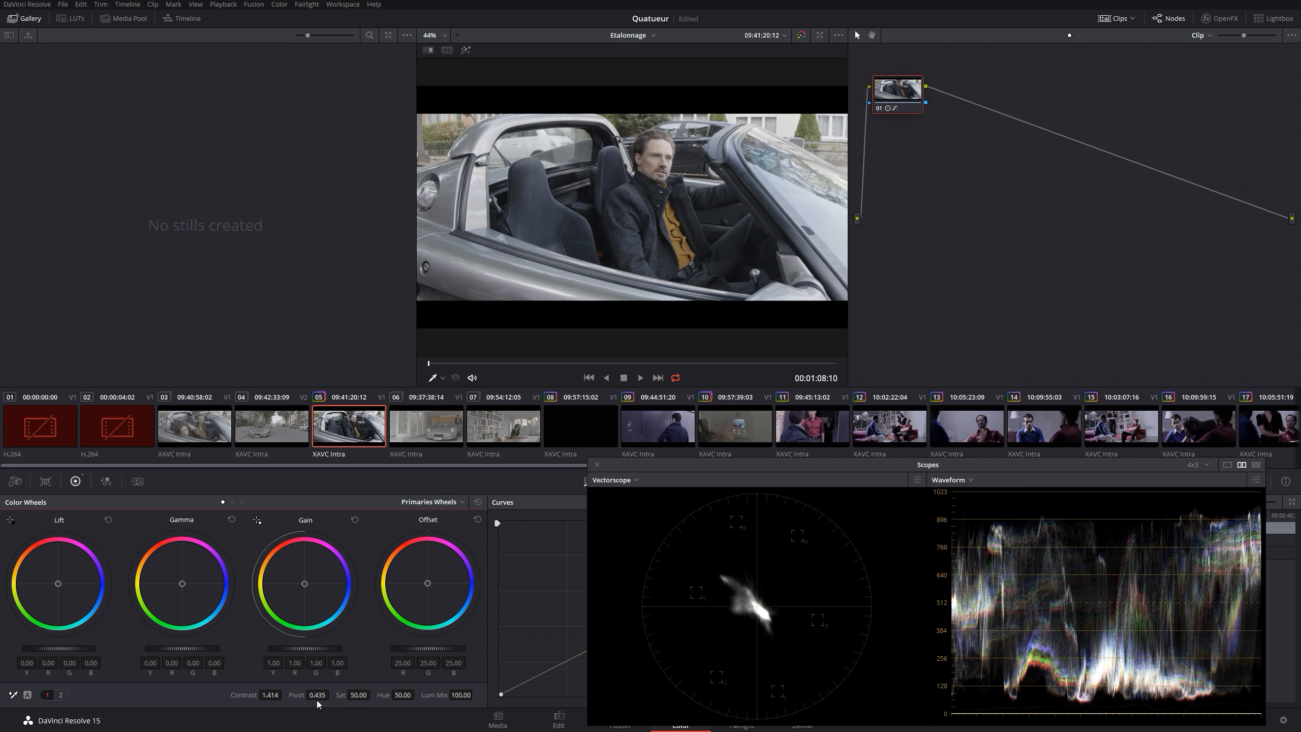
drag(332, 694, 347, 694)
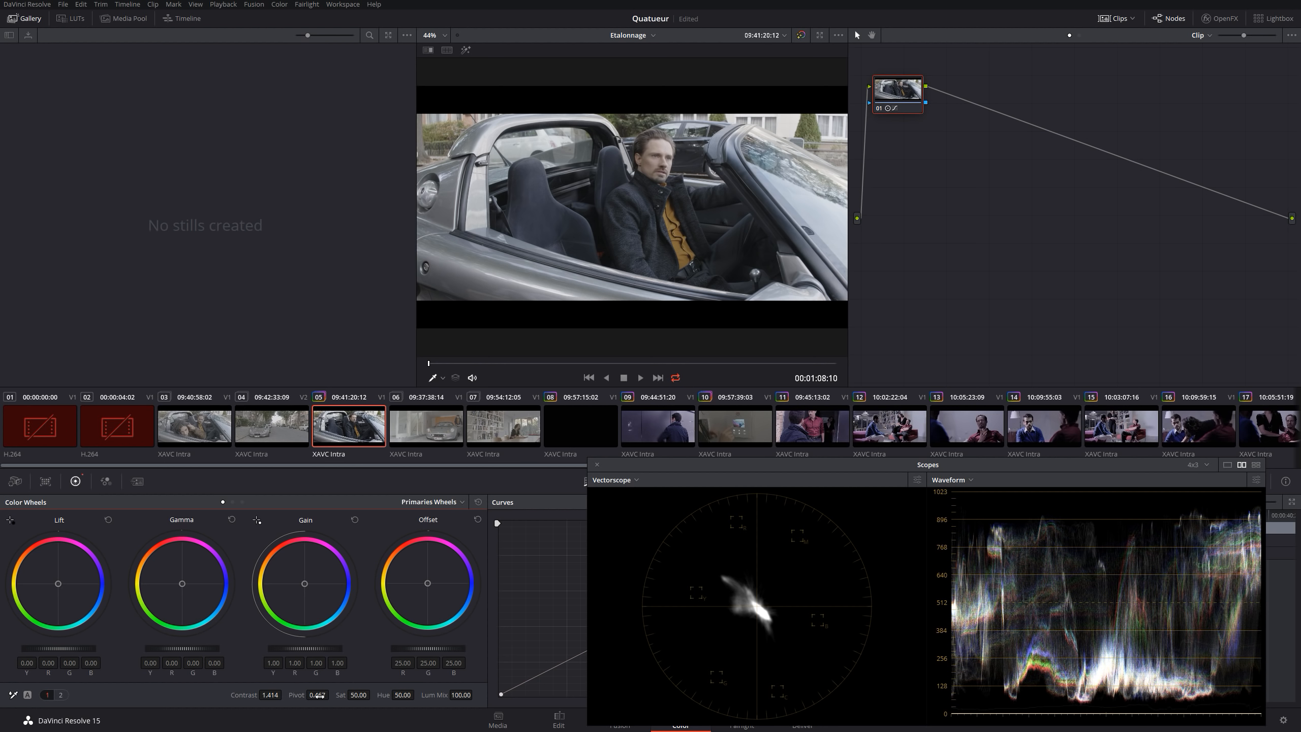
drag(317, 694, 332, 695)
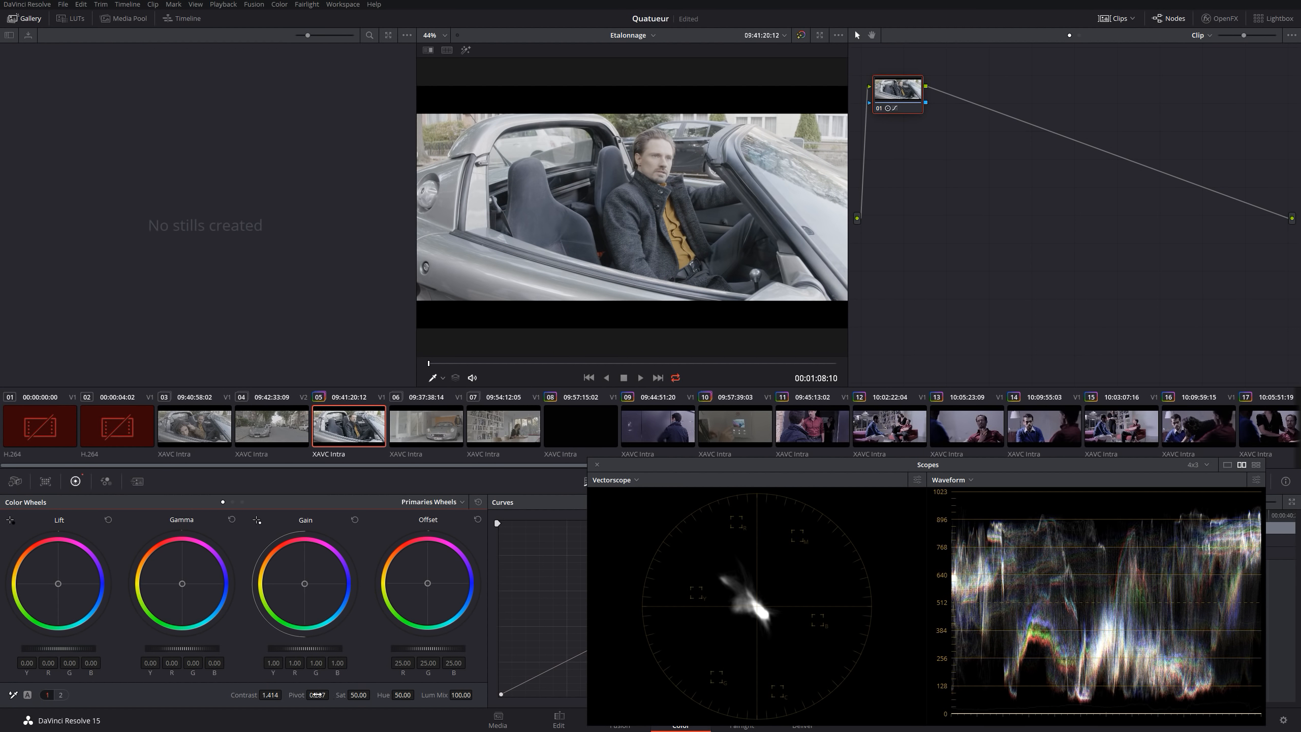
click(478, 502)
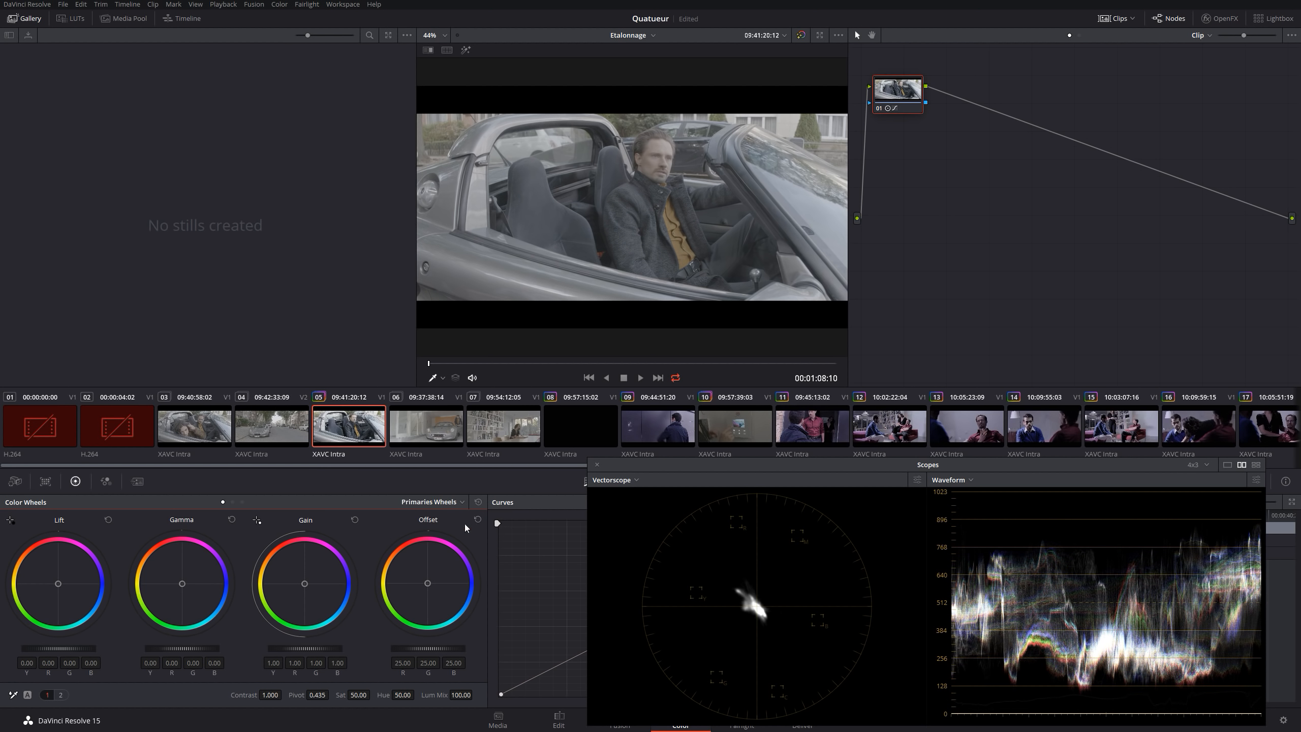
Set clip 05's contrast to 1.434 and its pivot to 0.593
mouse_move(270, 695)
mouse_down()
mouse_move(285, 695)
mouse_move(270, 696)
mouse_up()
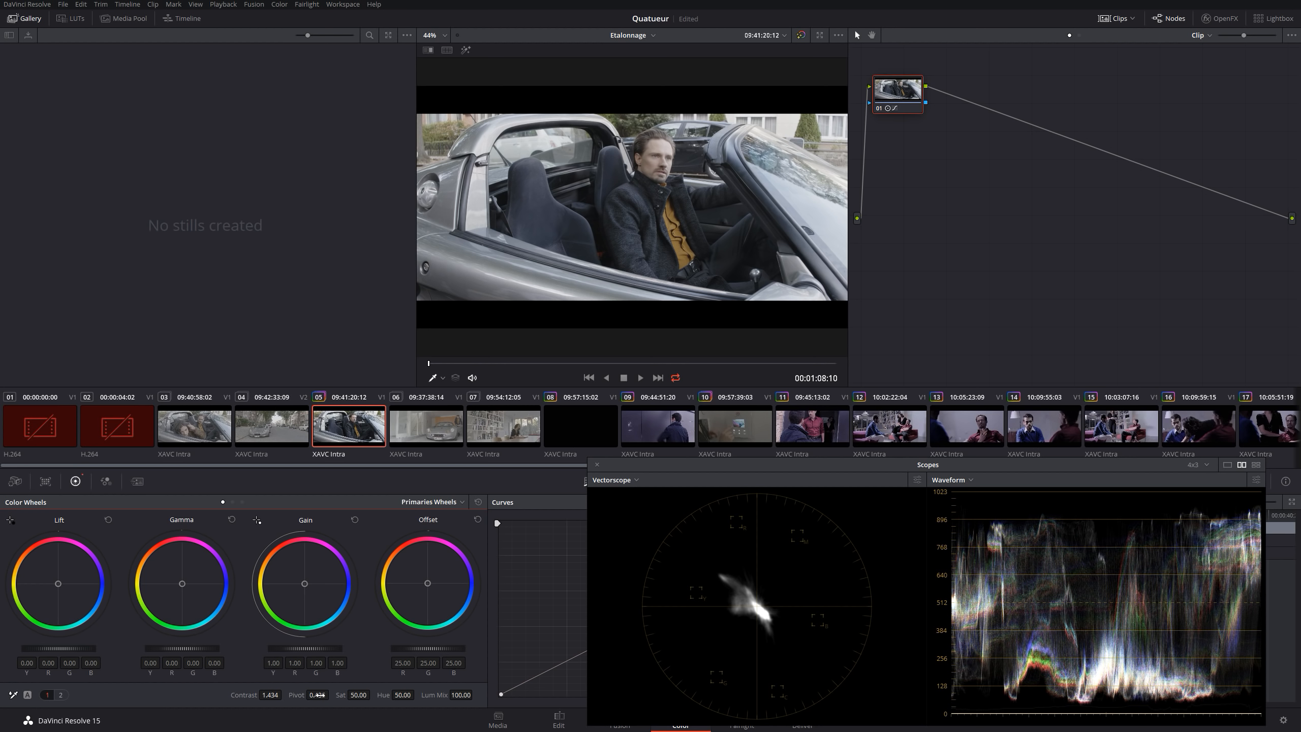
drag(318, 694, 331, 694)
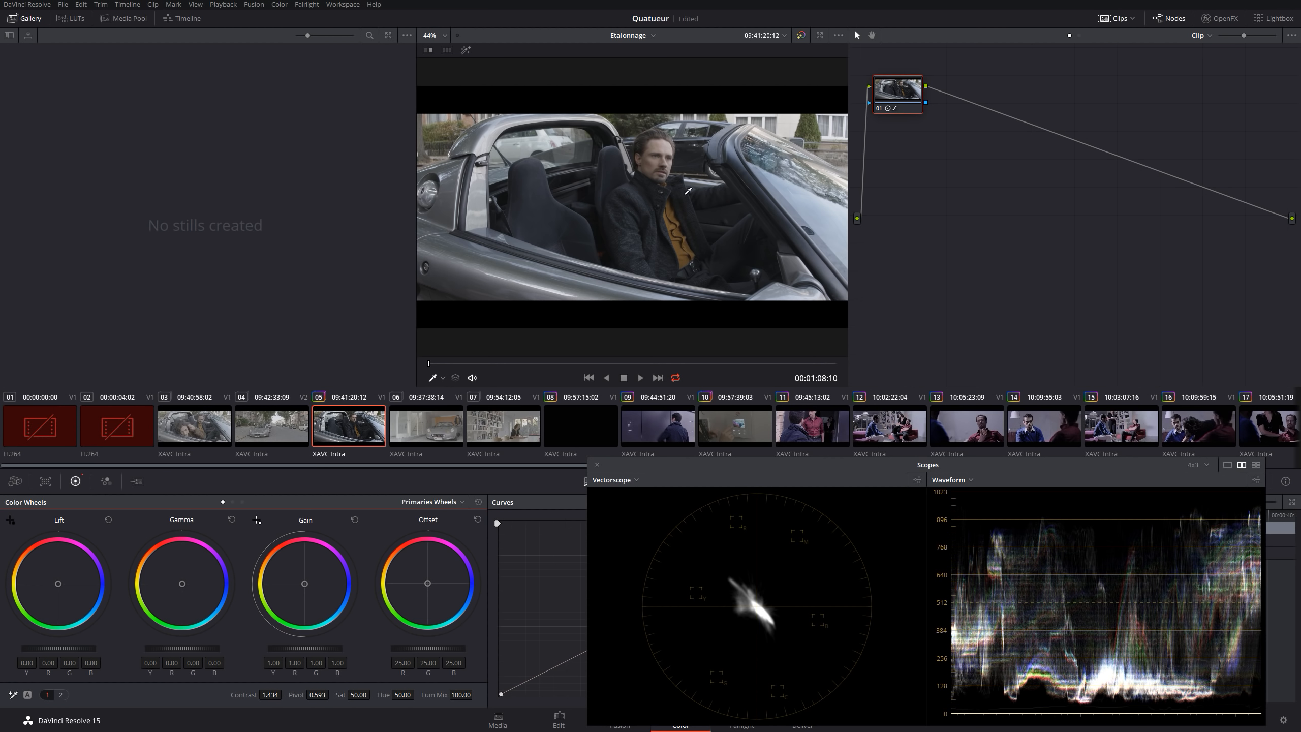
Play clip 05 in full screen and compare it with the grades bypassed and active, finishing with the grades active
key(ctrl+f)
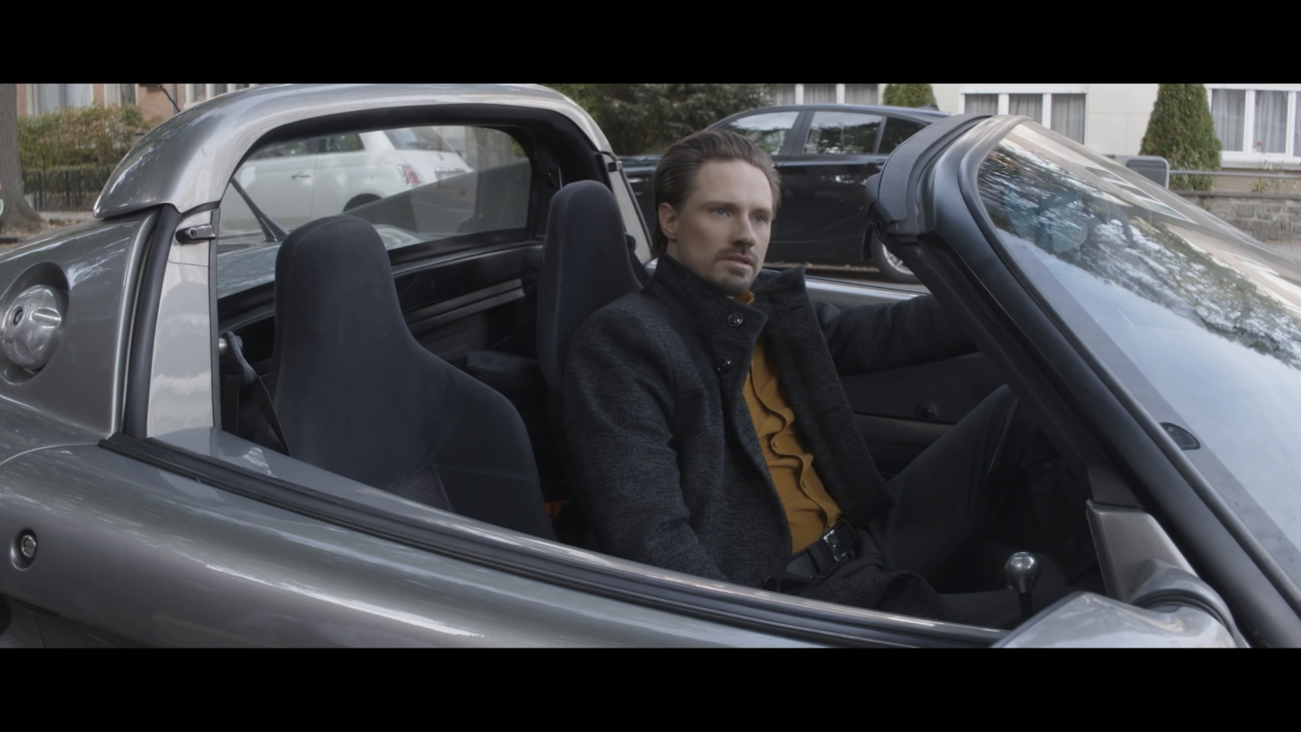
key(shift+d)
key(shift+d)
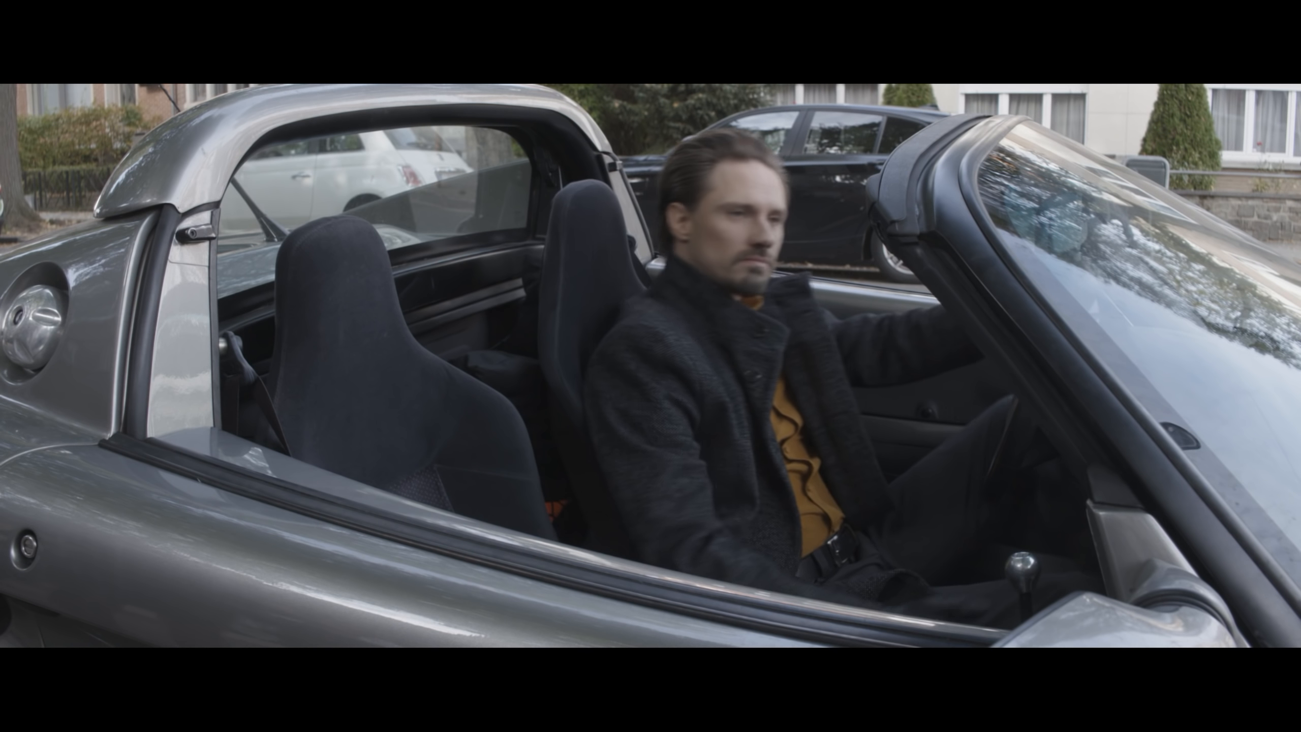
key(shift+d)
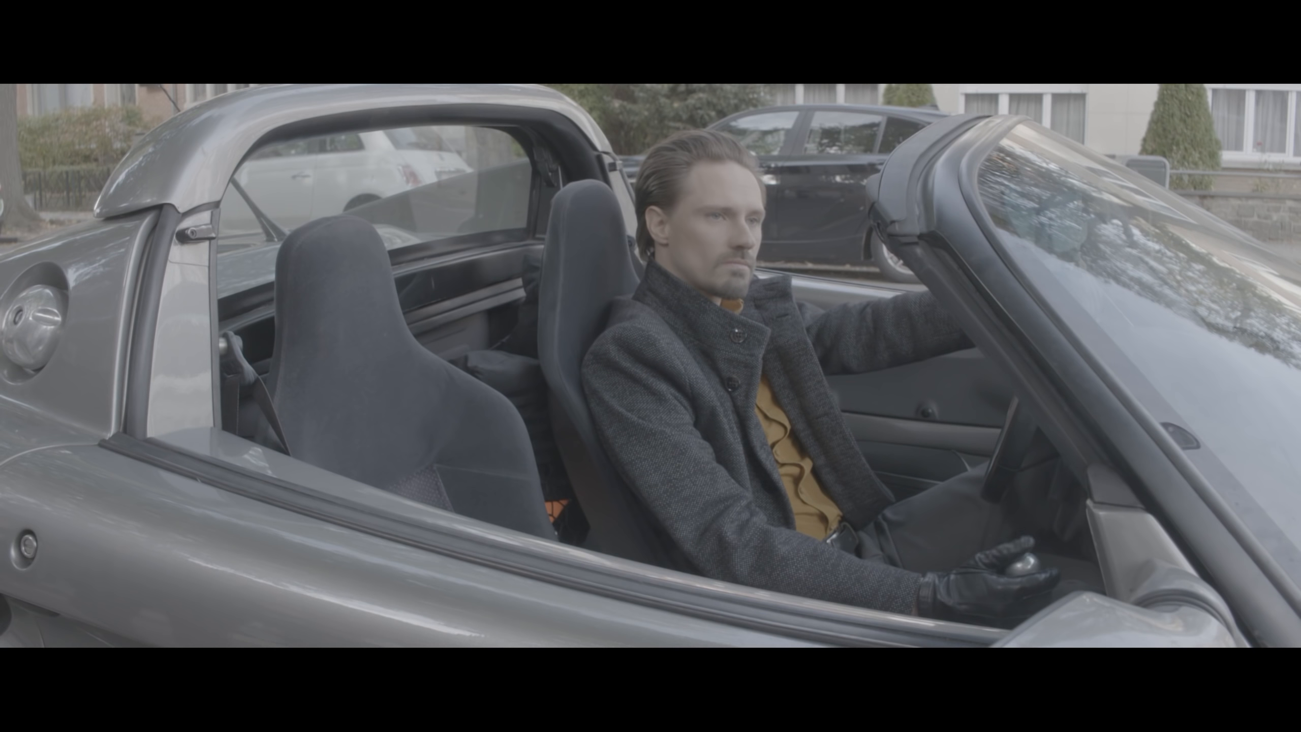
key(shift+d)
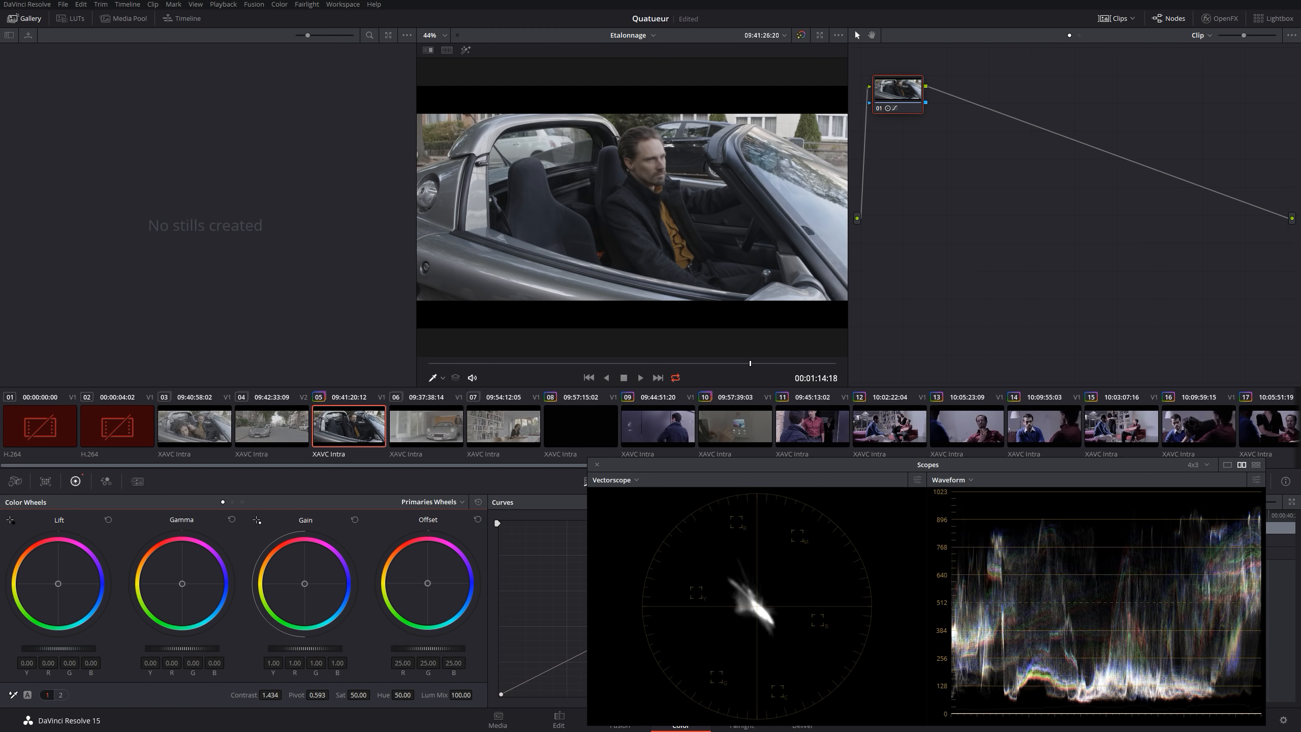
Try reducing clip 05's saturation to 27.20 and to 0, and restore it to 50
mouse_move(359, 694)
mouse_down()
mouse_move(373, 694)
mouse_move(343, 694)
mouse_up()
click(358, 695)
text(50)
key(Return)
drag(359, 695, 338, 695)
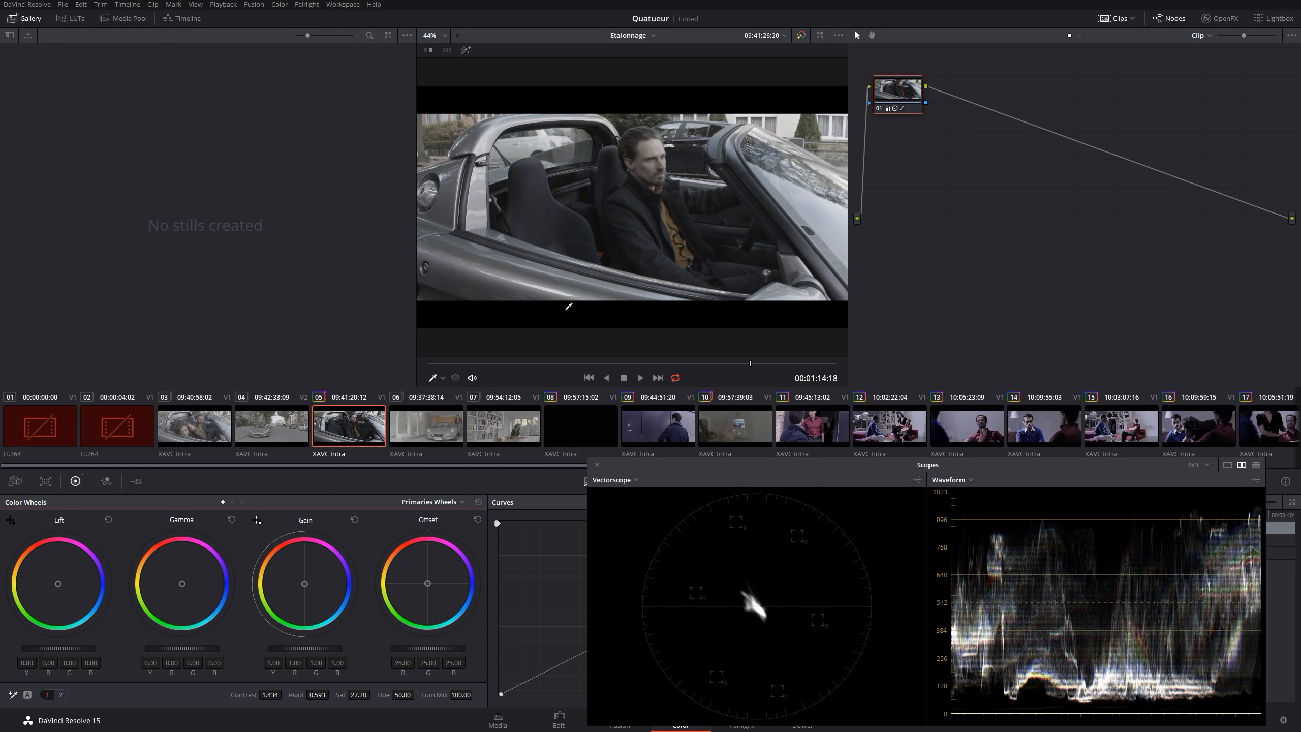
drag(361, 695, 338, 695)
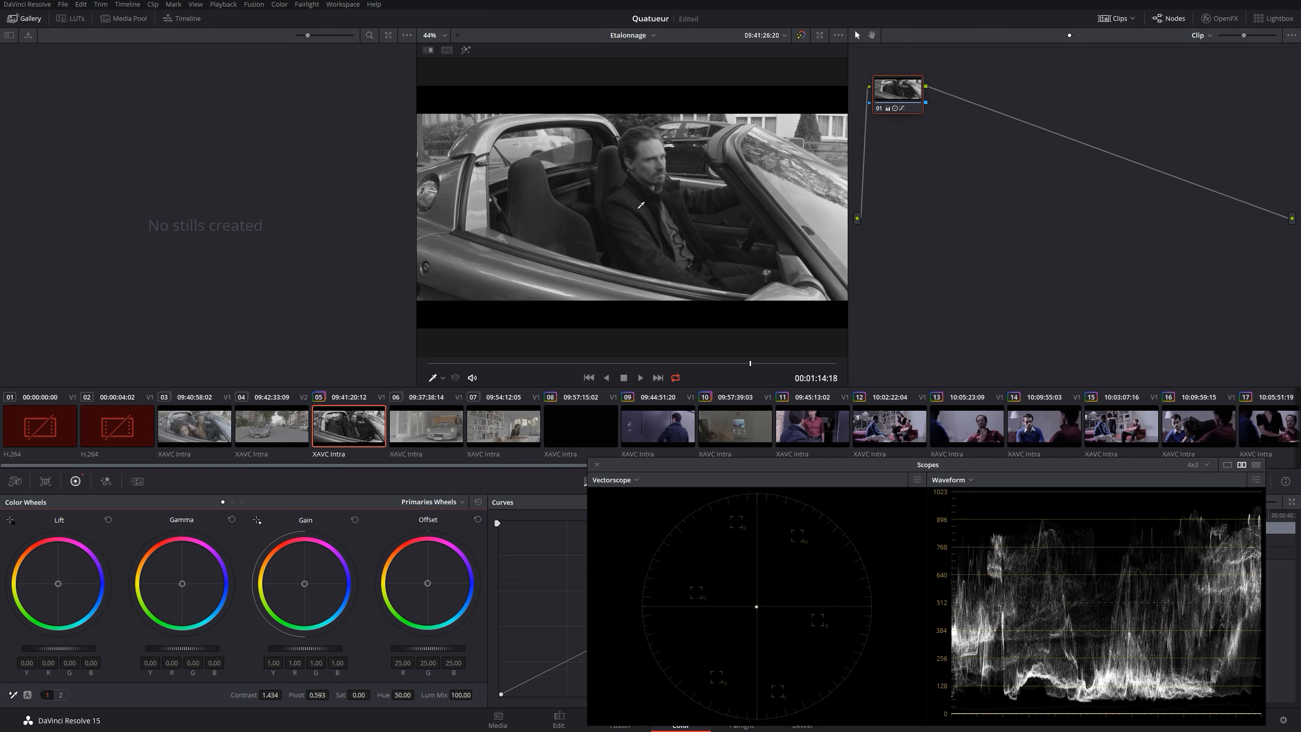
click(359, 696)
text(50)
key(Return)
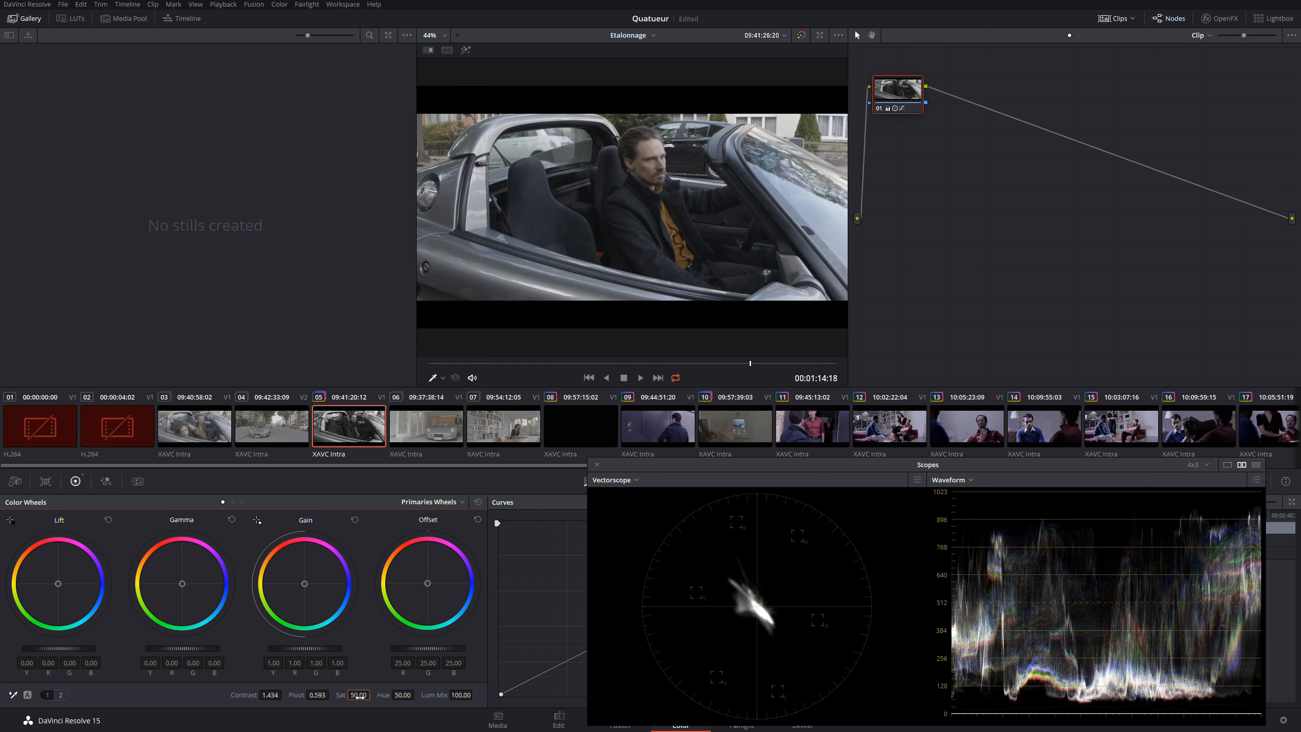
Set the saturation to 100 and compare clip 05 in full screen with the grades bypassed and active
drag(359, 695, 373, 694)
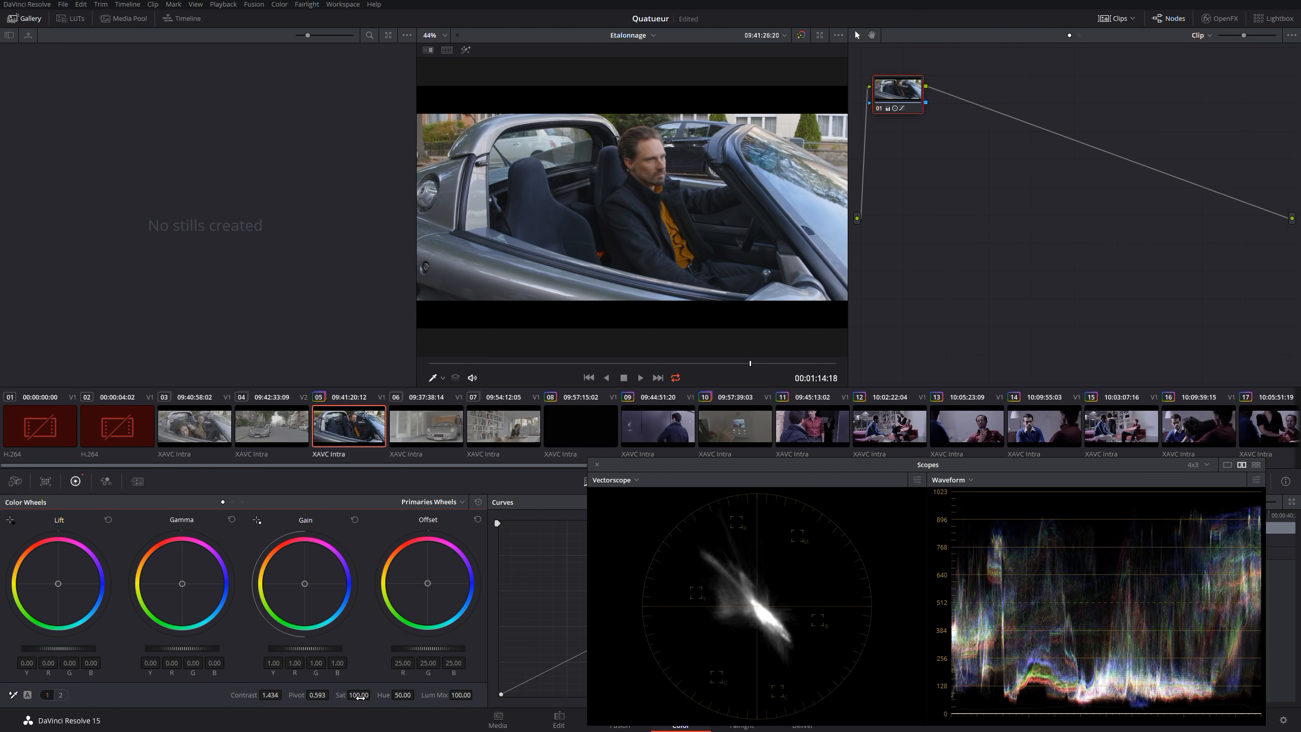
key(ctrl+f)
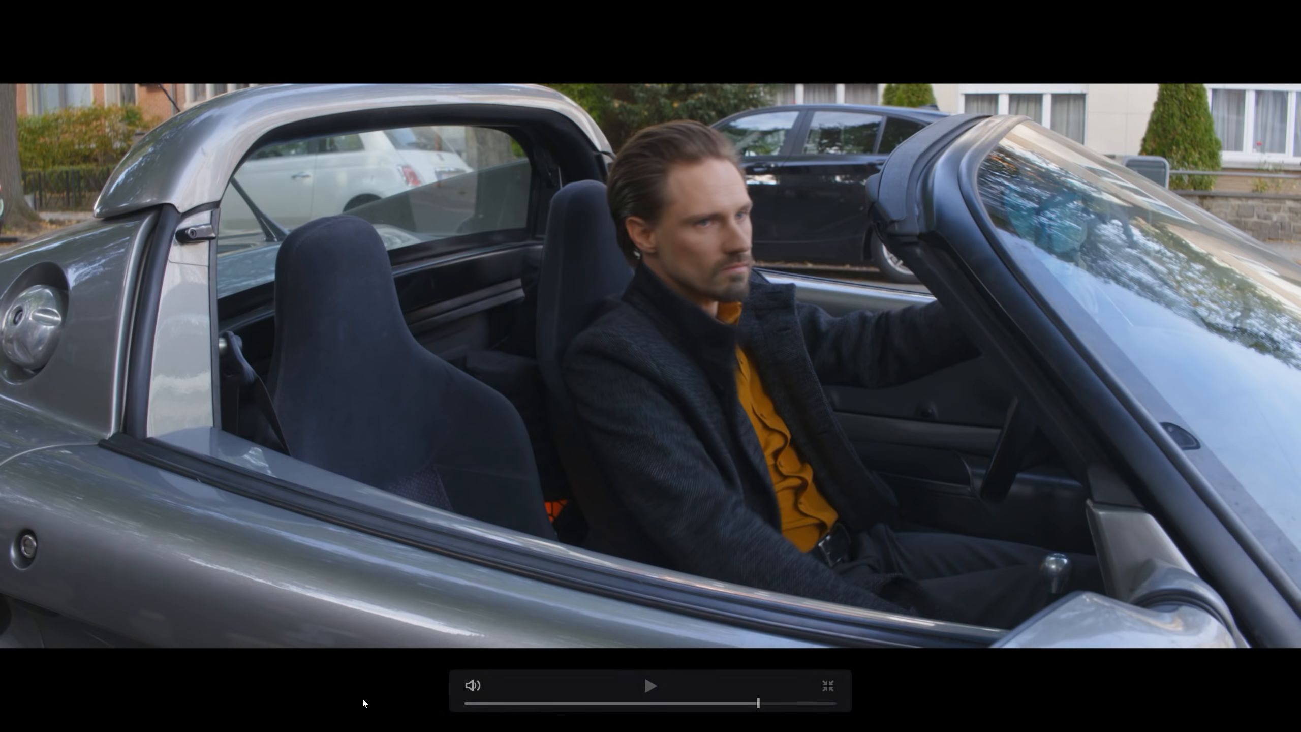
key(shift+d)
key(shift+d)
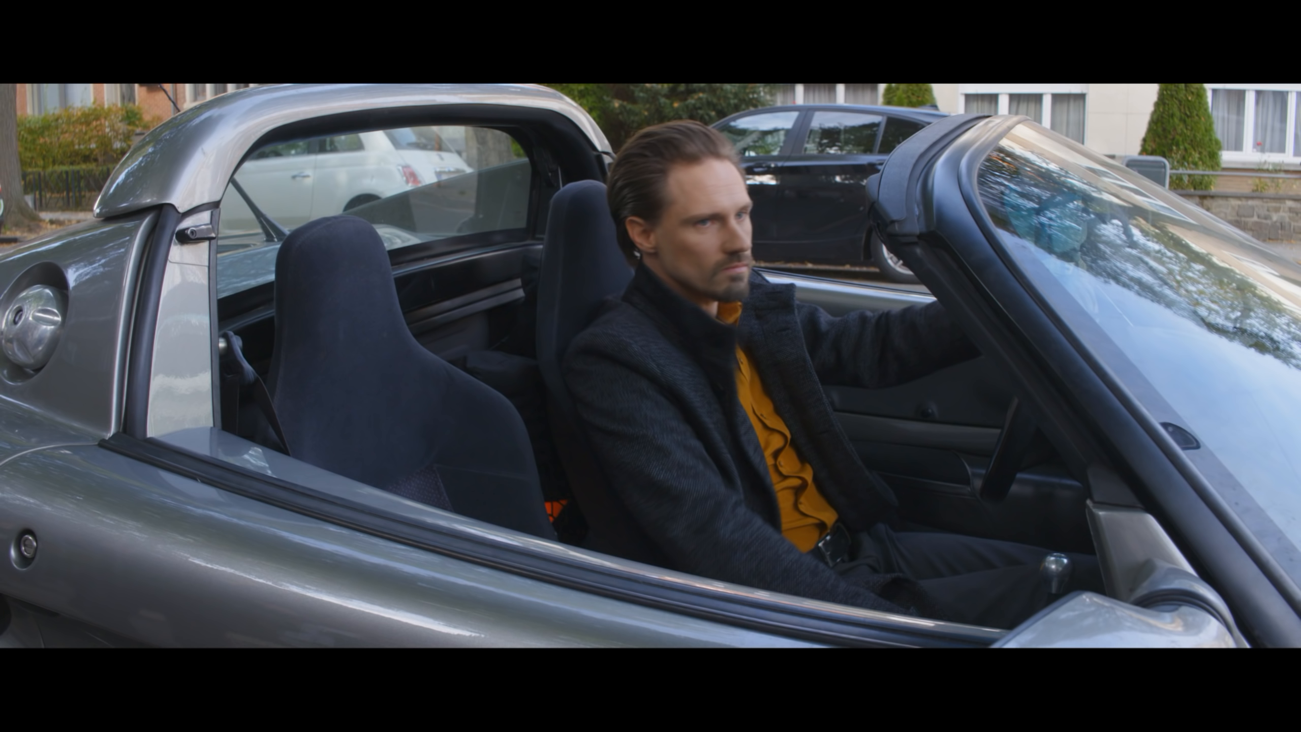
mouse_move(585, 314)
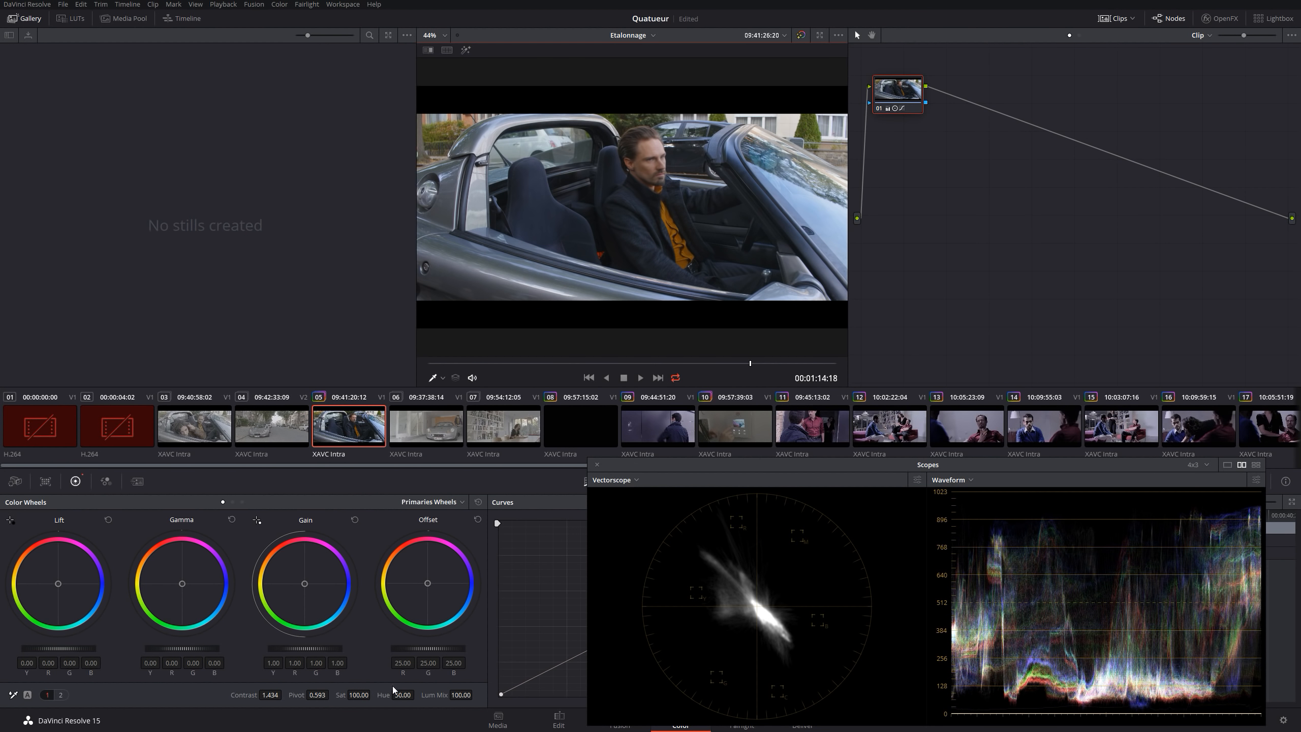
Set clip 05's saturation to 50
double_click(357, 694)
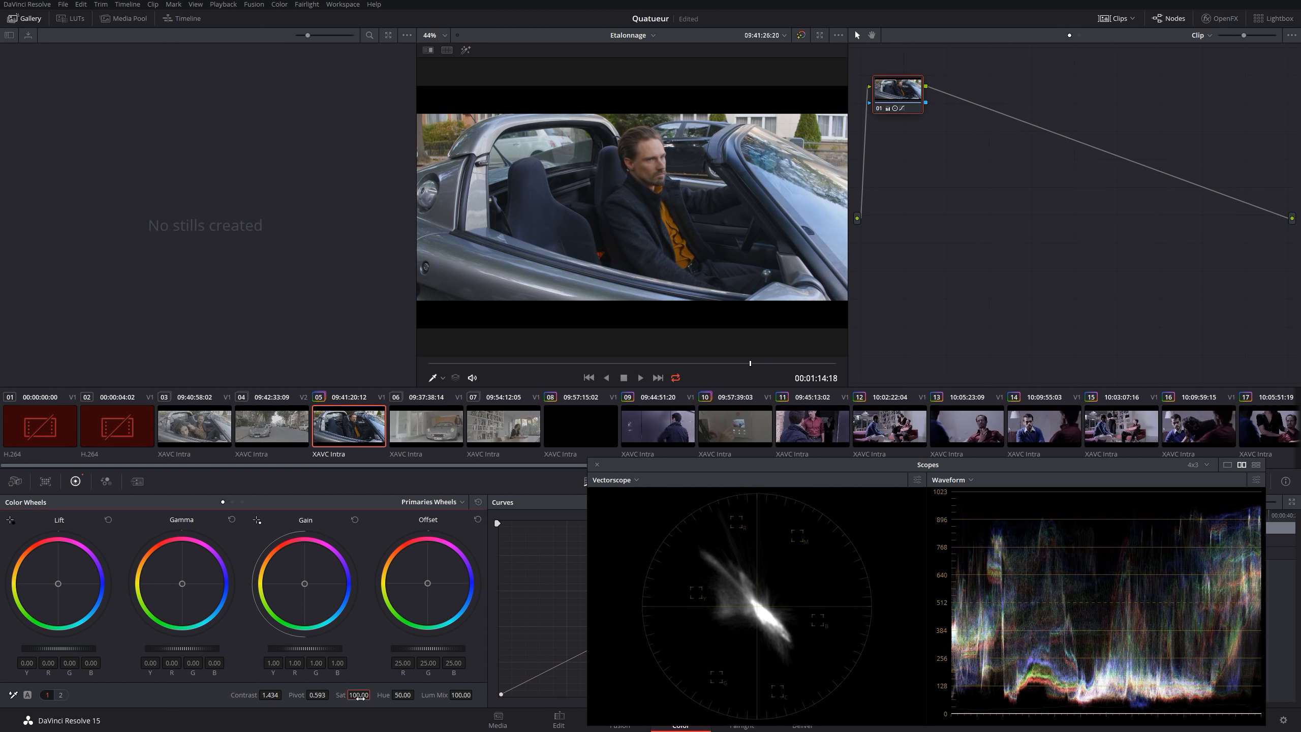
text(50)
key(Return)
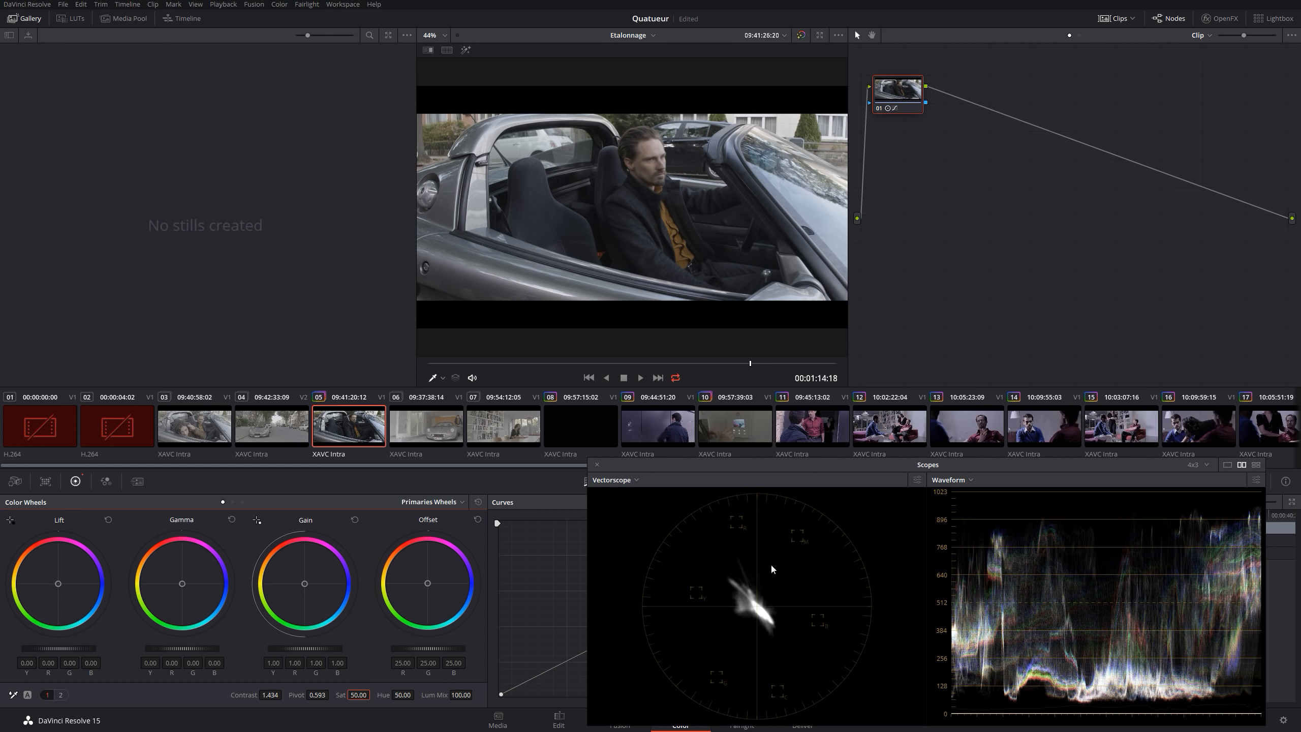
Dim the vectorscope's trace and graticule slightly, and switch its 2x zoom off and back on
click(919, 481)
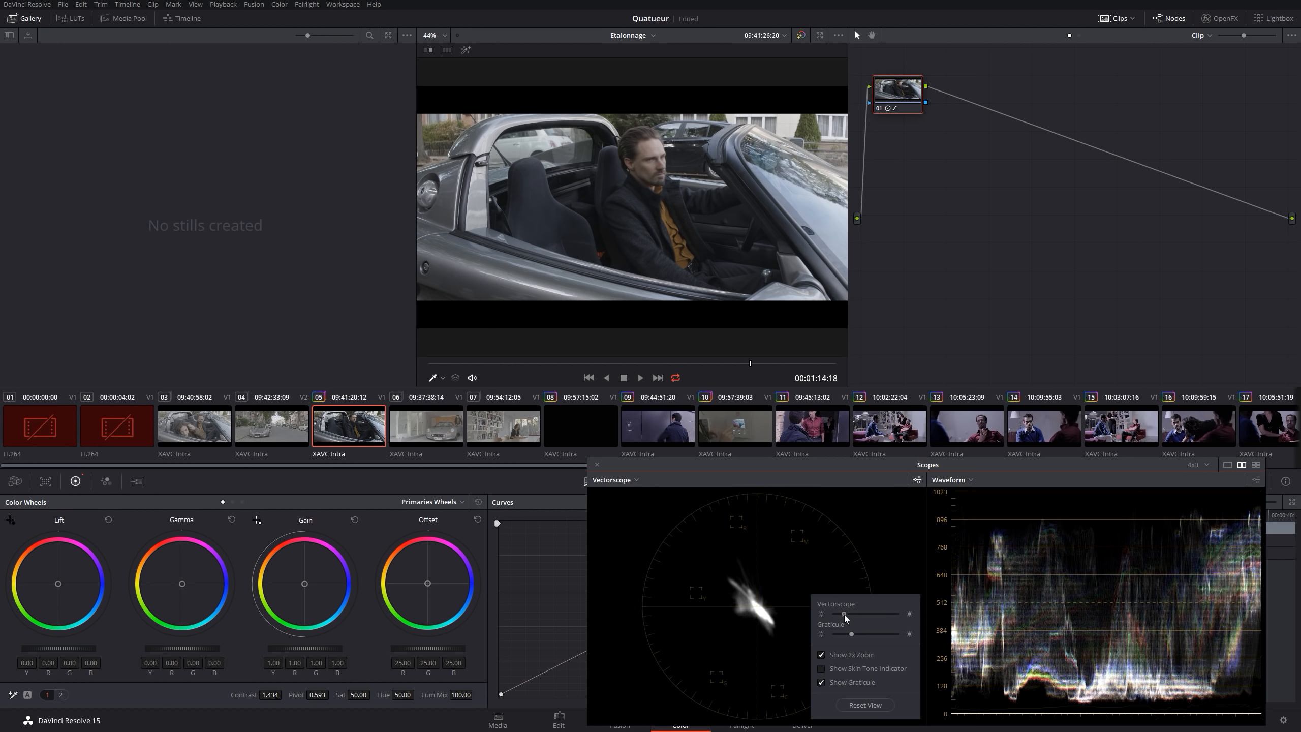
drag(844, 615, 840, 614)
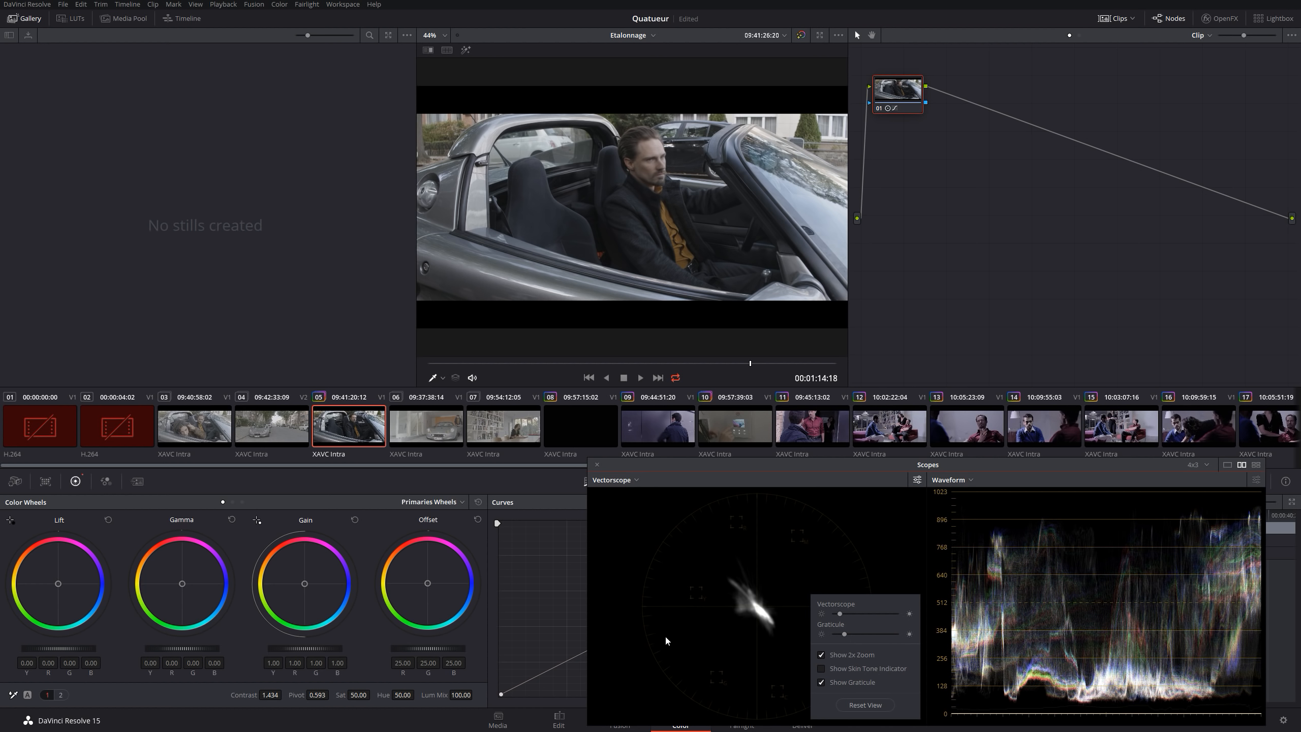
click(821, 655)
click(822, 655)
drag(840, 615, 842, 615)
click(917, 481)
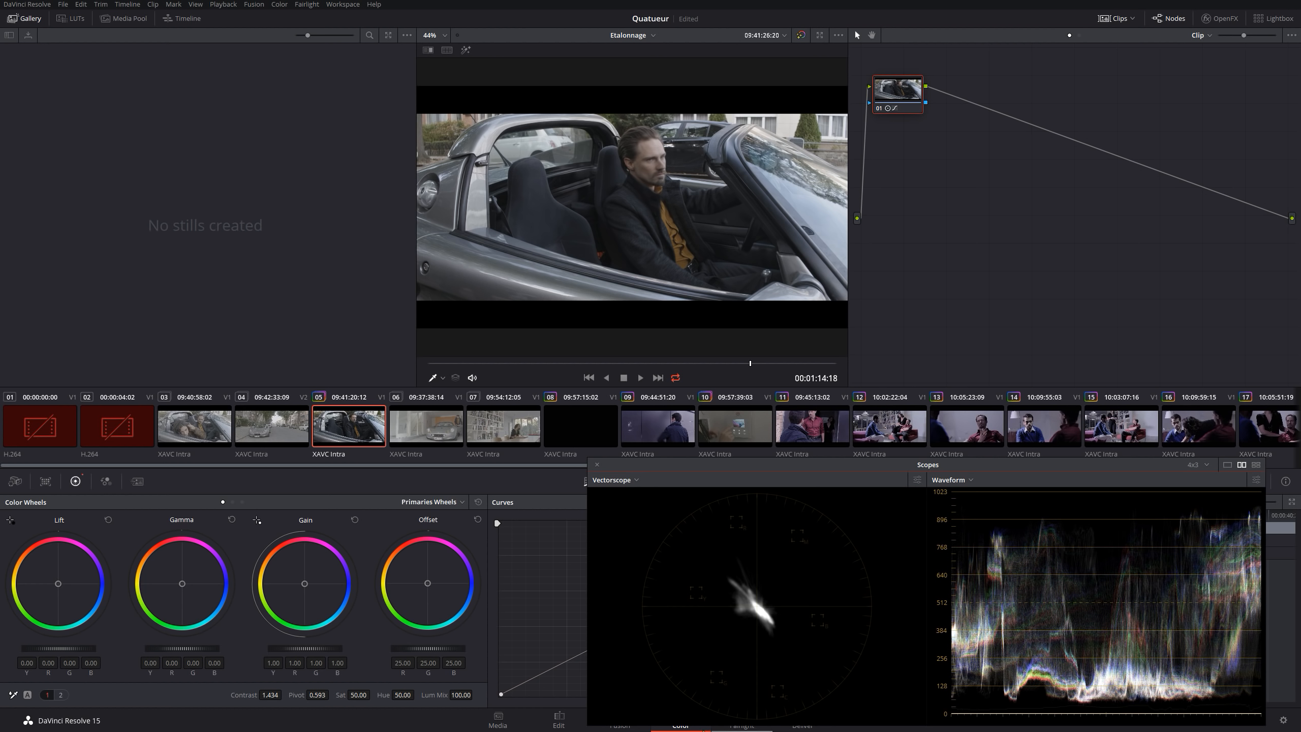
Try shifting clip 05's hue to 57.20 and to 2.40, and restore it to 50
click(416, 708)
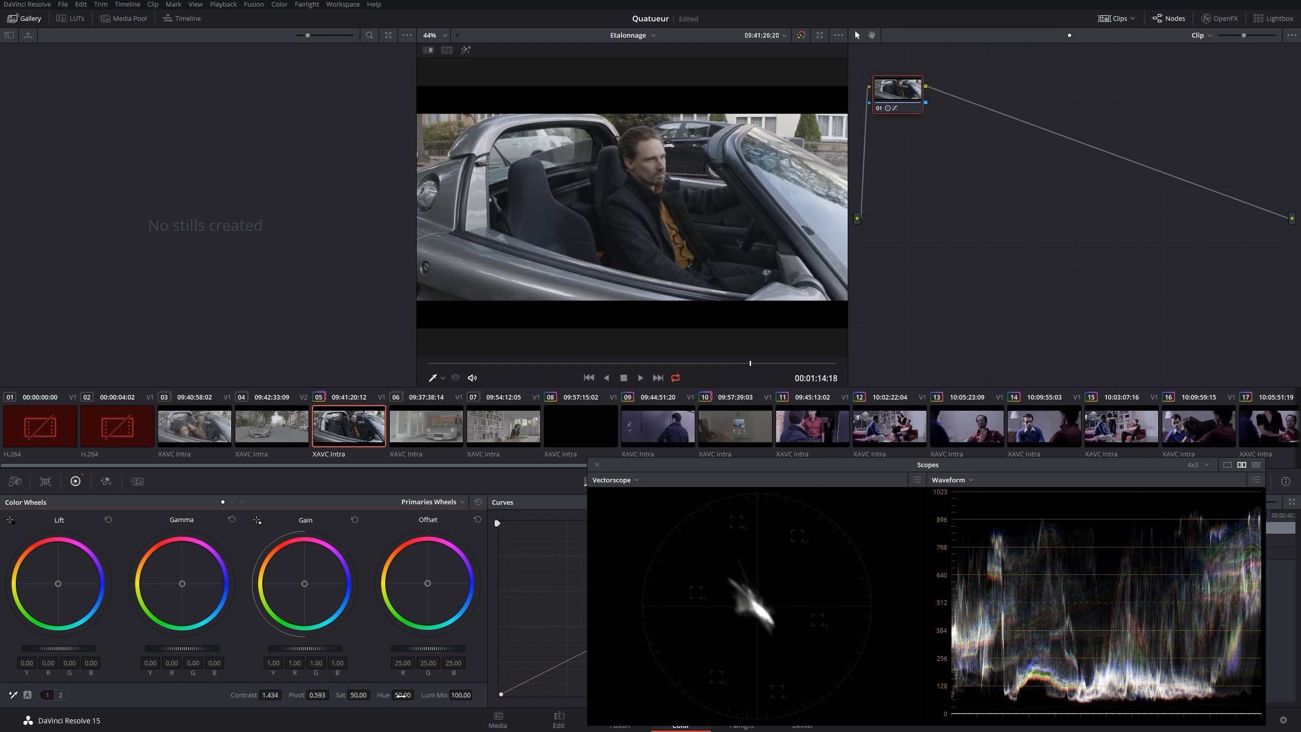
drag(417, 694, 417, 695)
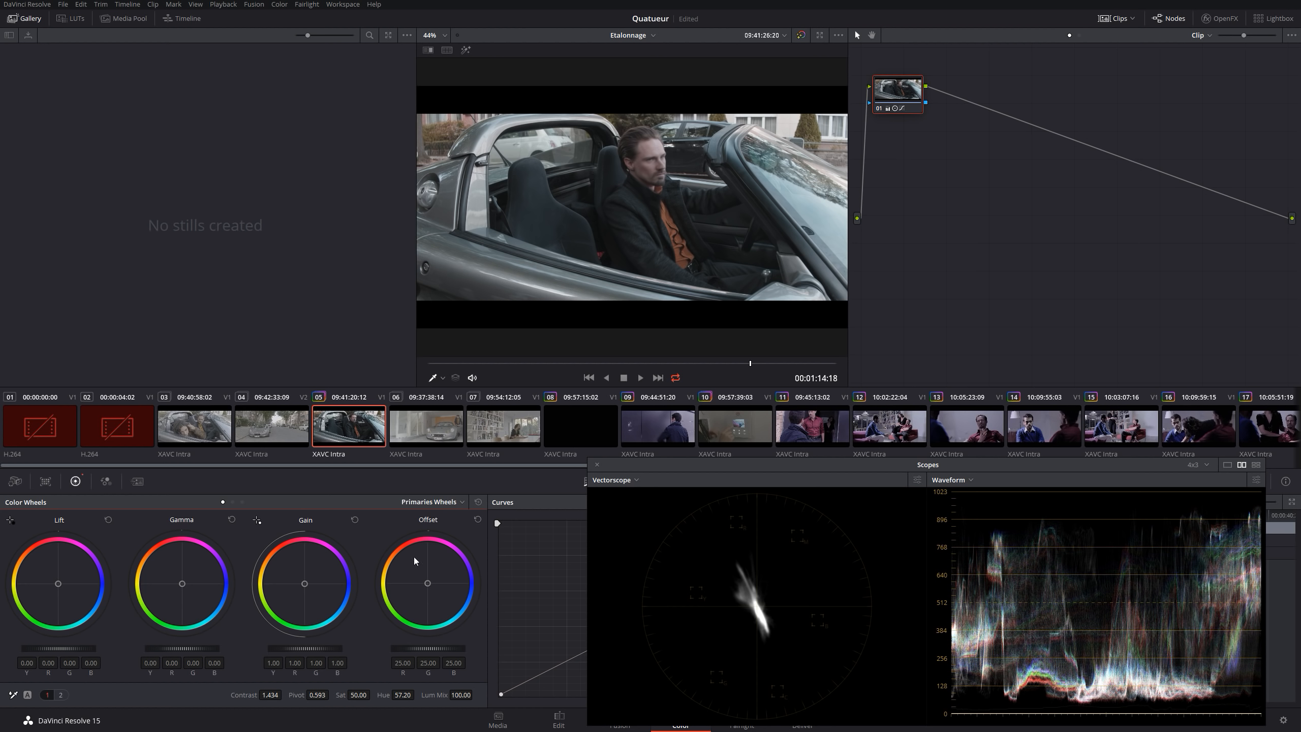
drag(417, 695, 417, 694)
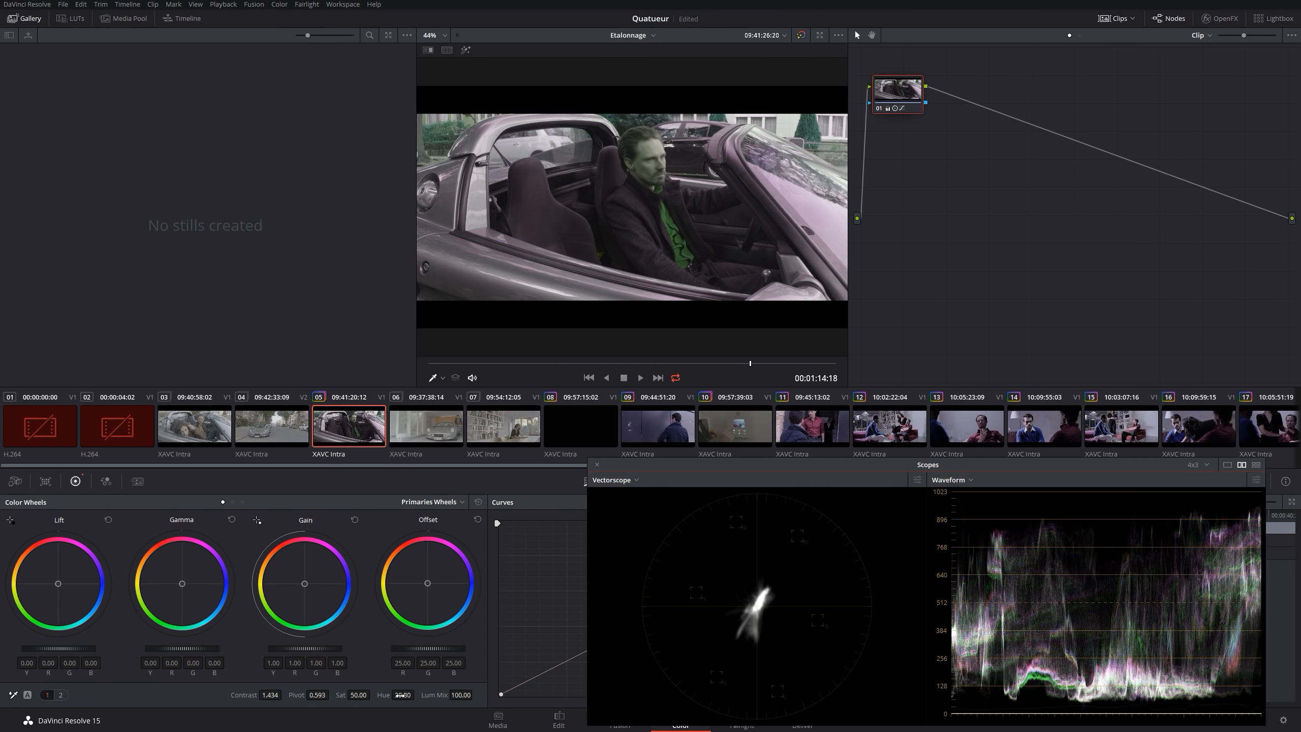
drag(400, 695, 402, 695)
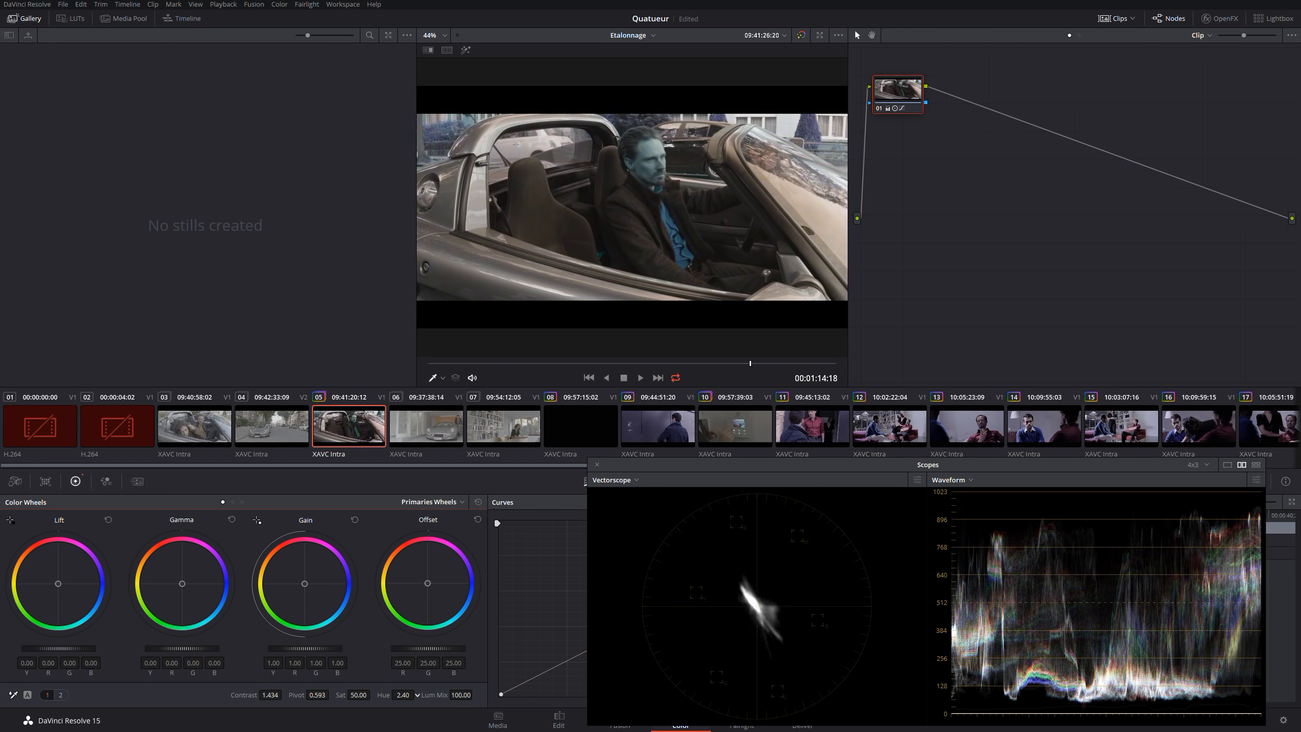
click(402, 695)
text(50)
key(Return)
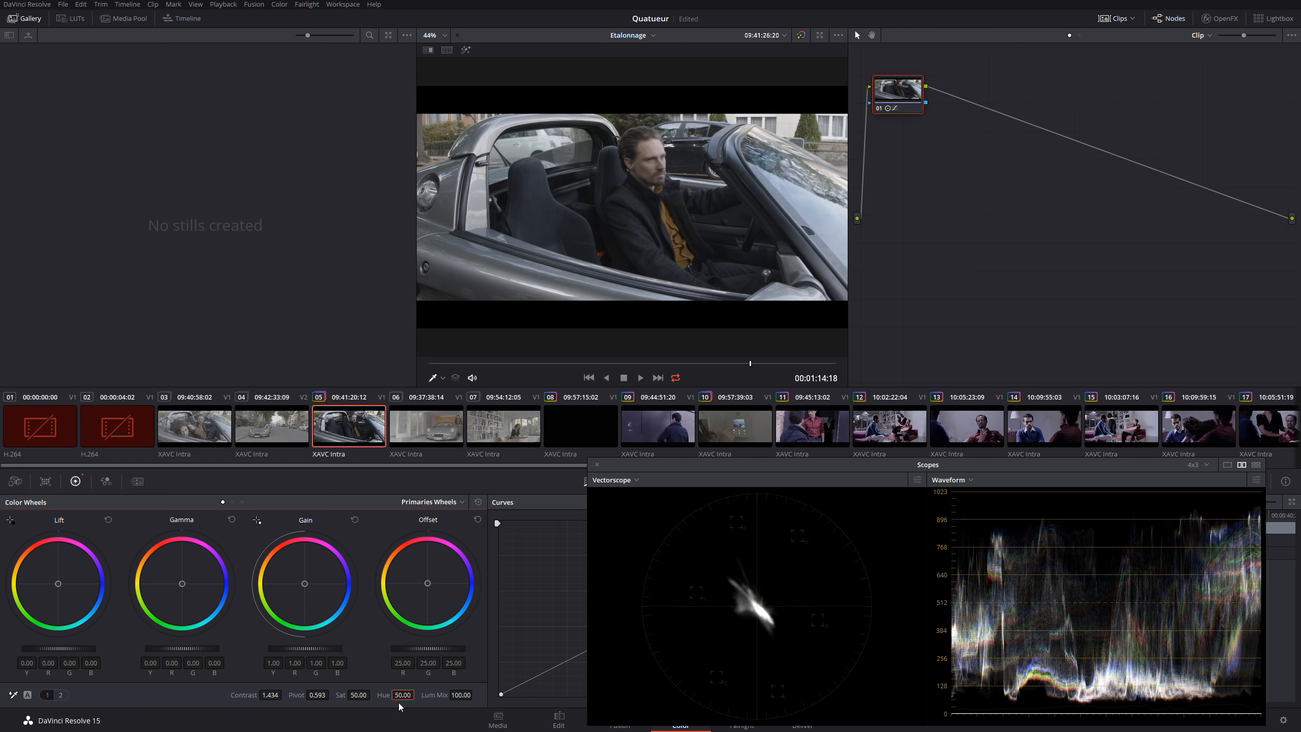
Try a hue of 78.20, check the image in full screen, and restore the hue to 50
drag(402, 694, 399, 691)
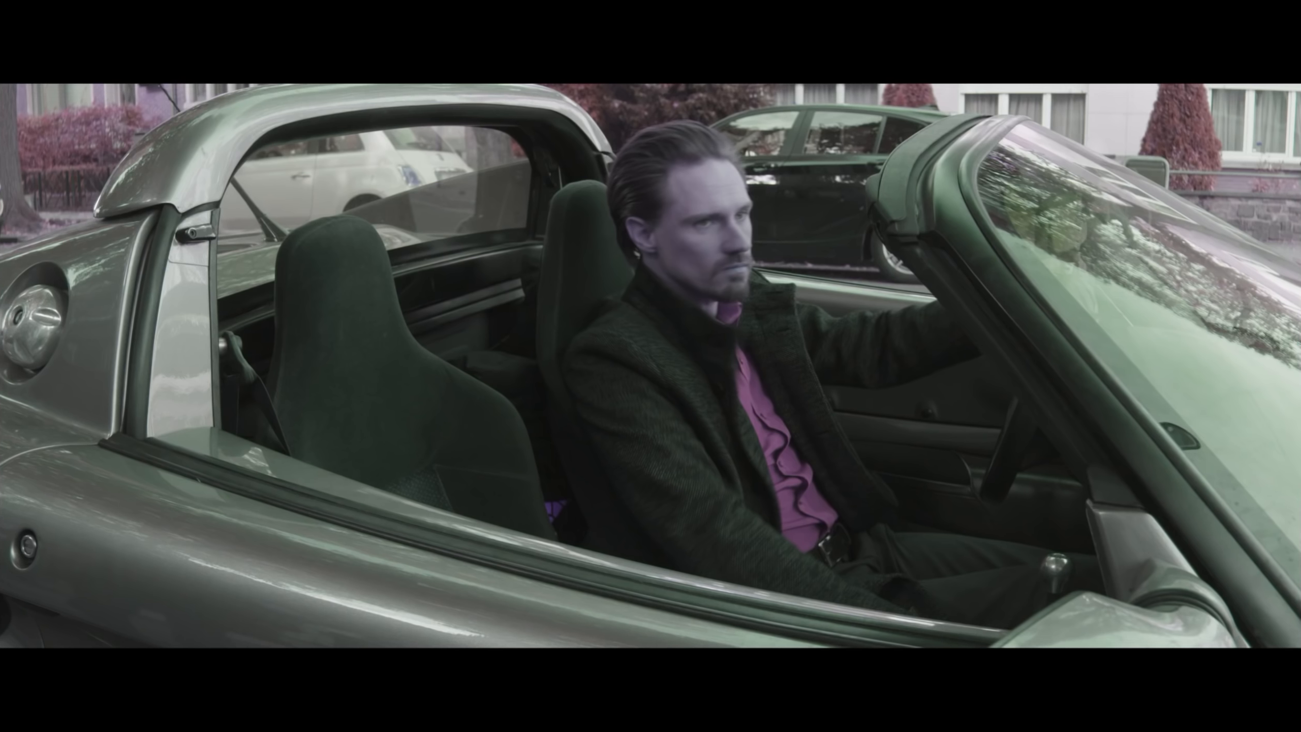
mouse_move(686, 295)
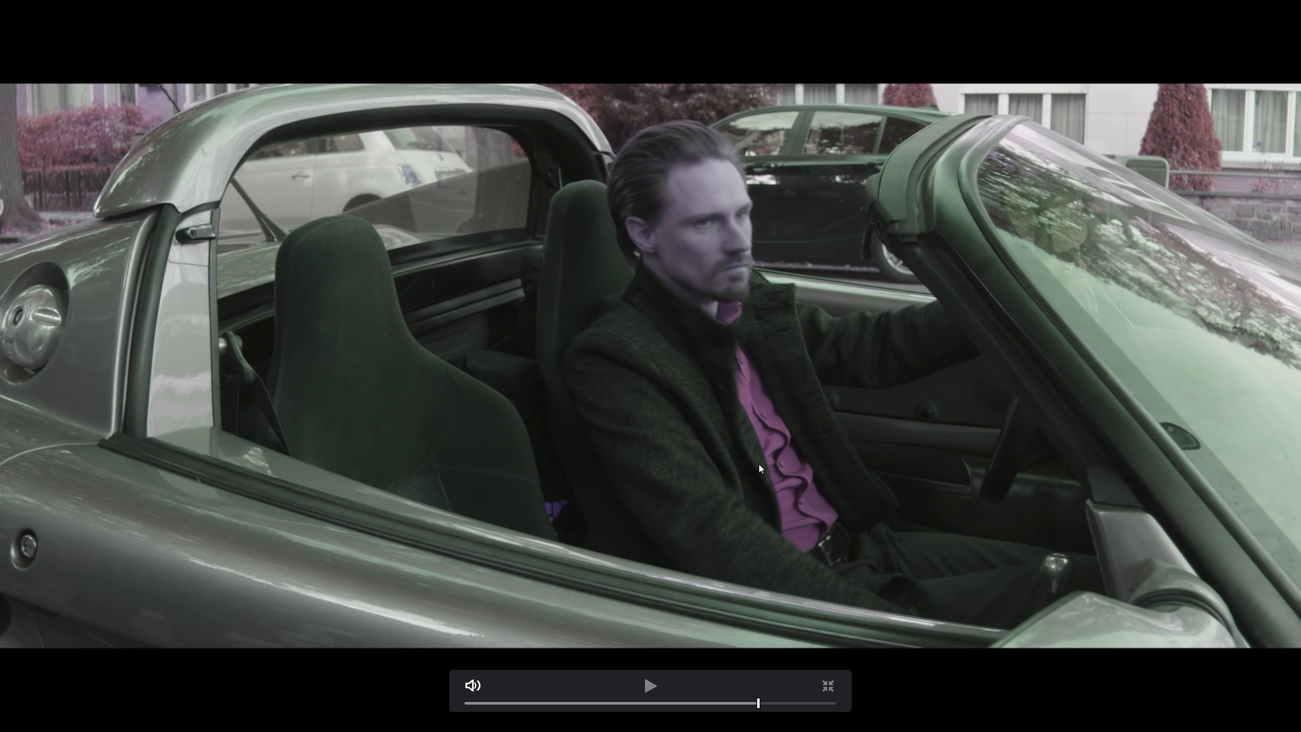
key(Escape)
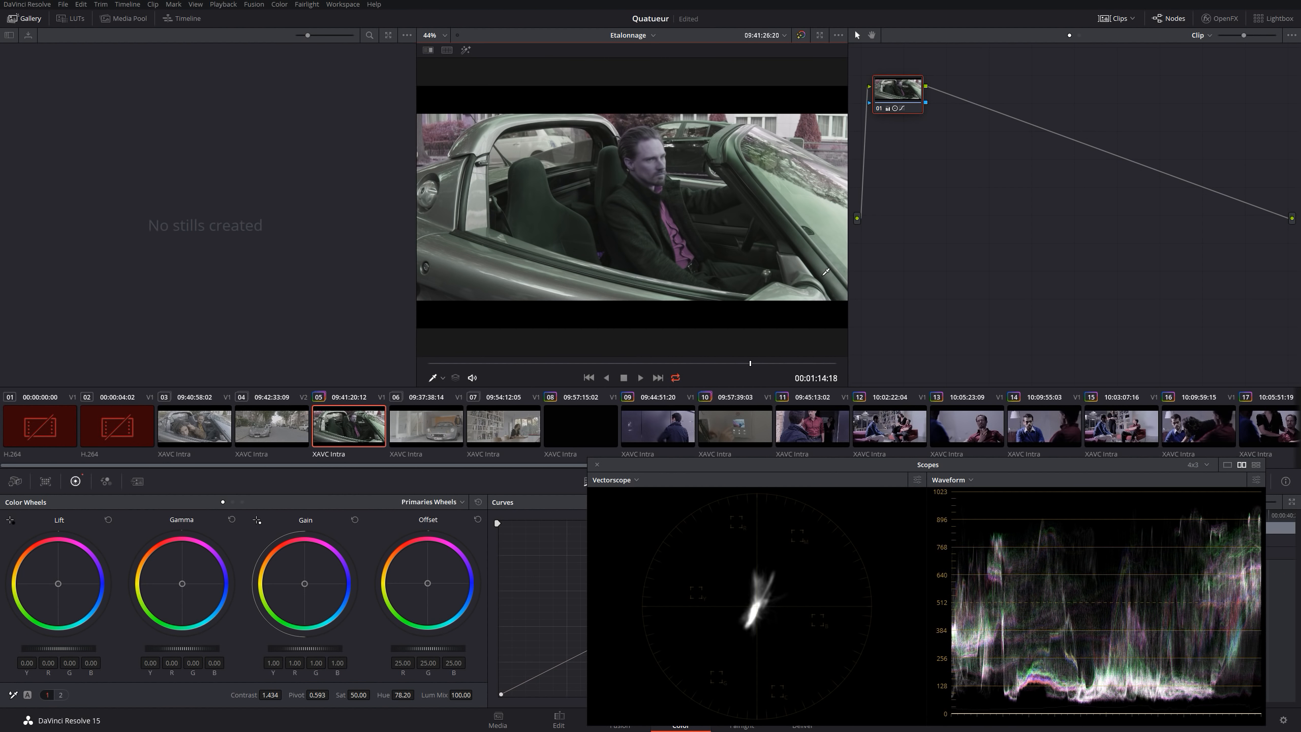
click(400, 694)
text(30)
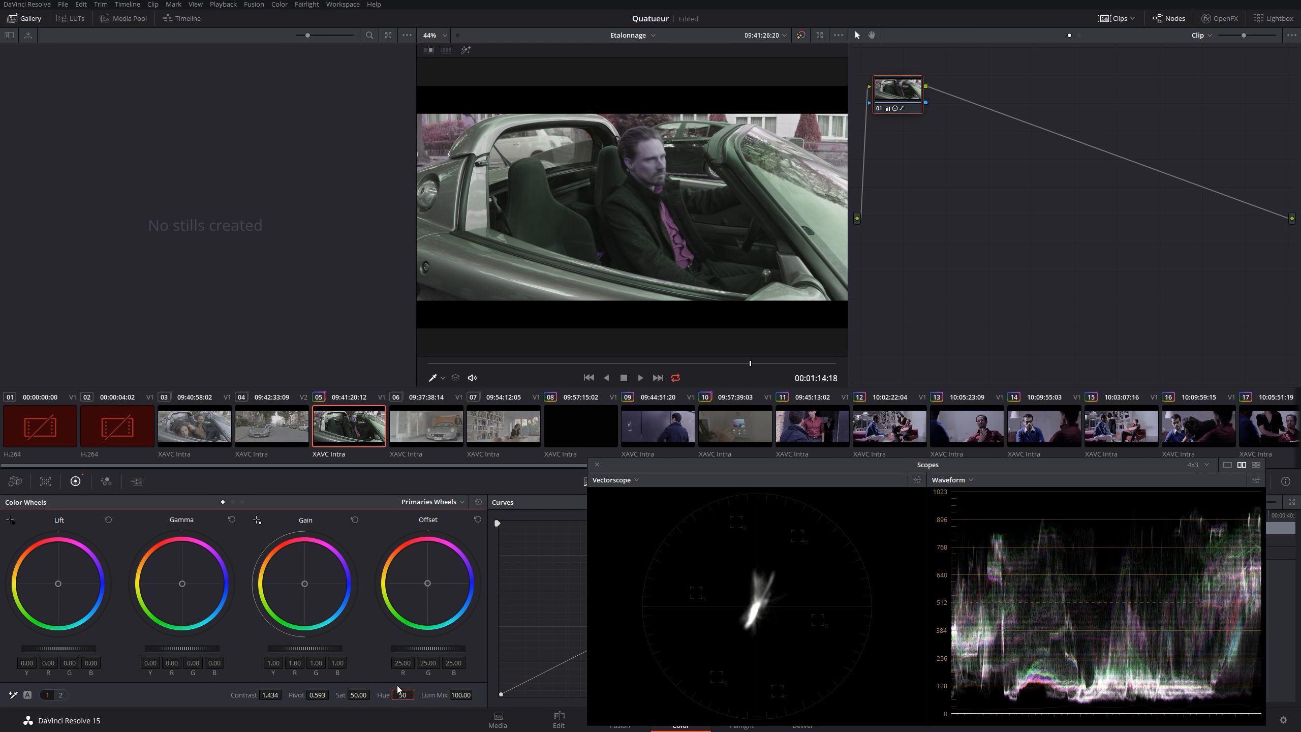
key(Return)
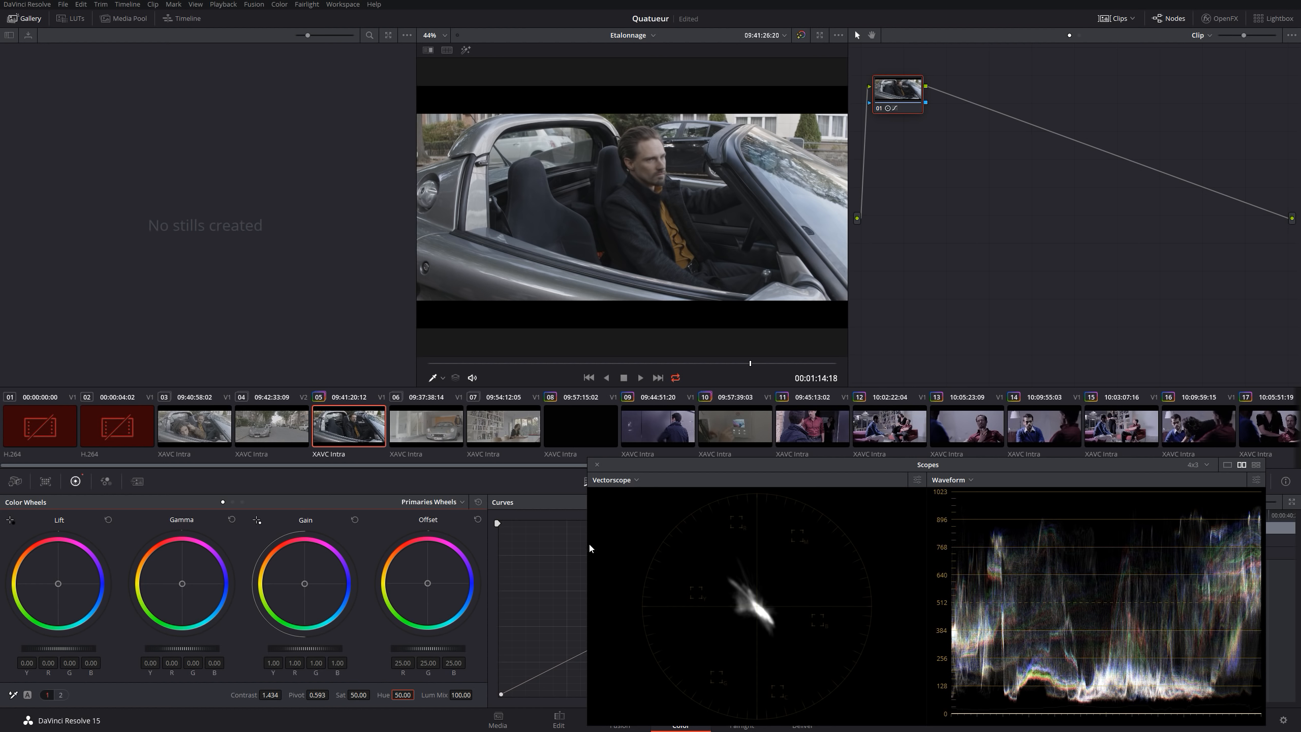
Try raising the hue to 60.60 and to 63.20, and restore it to 50
drag(402, 694, 417, 694)
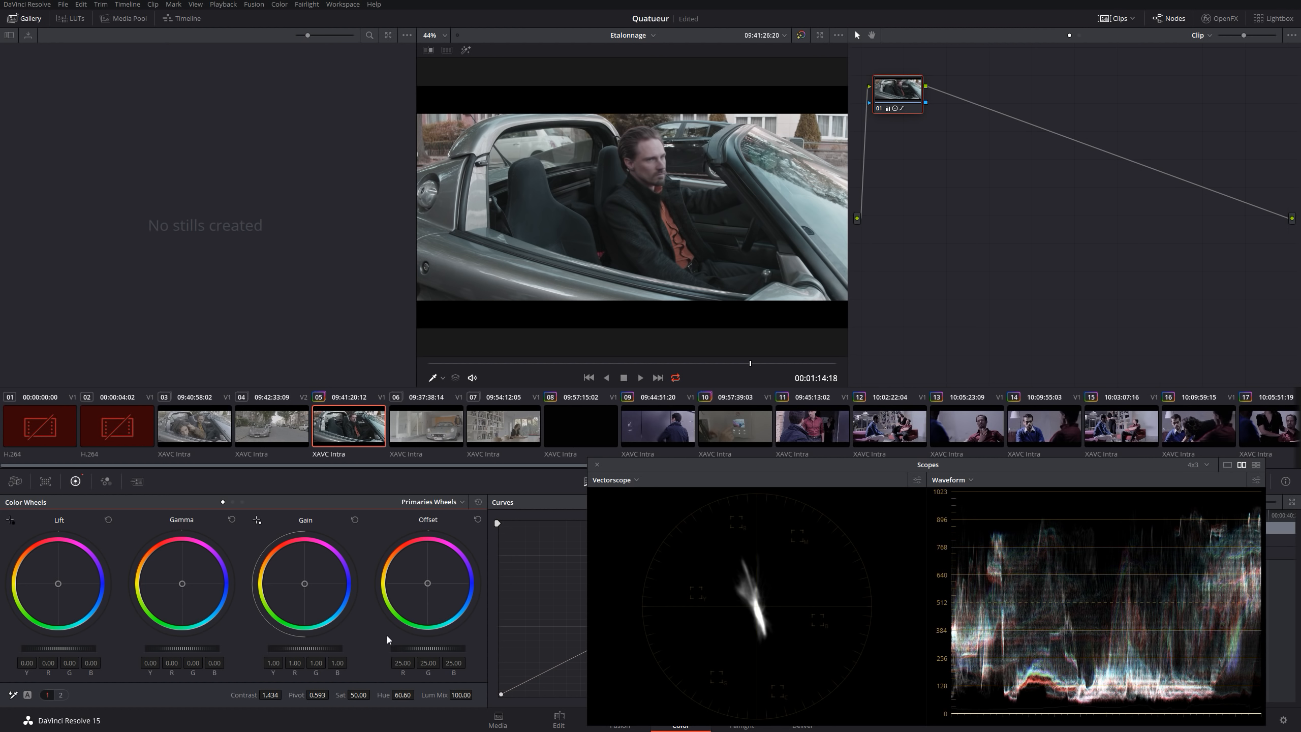
drag(417, 694, 418, 694)
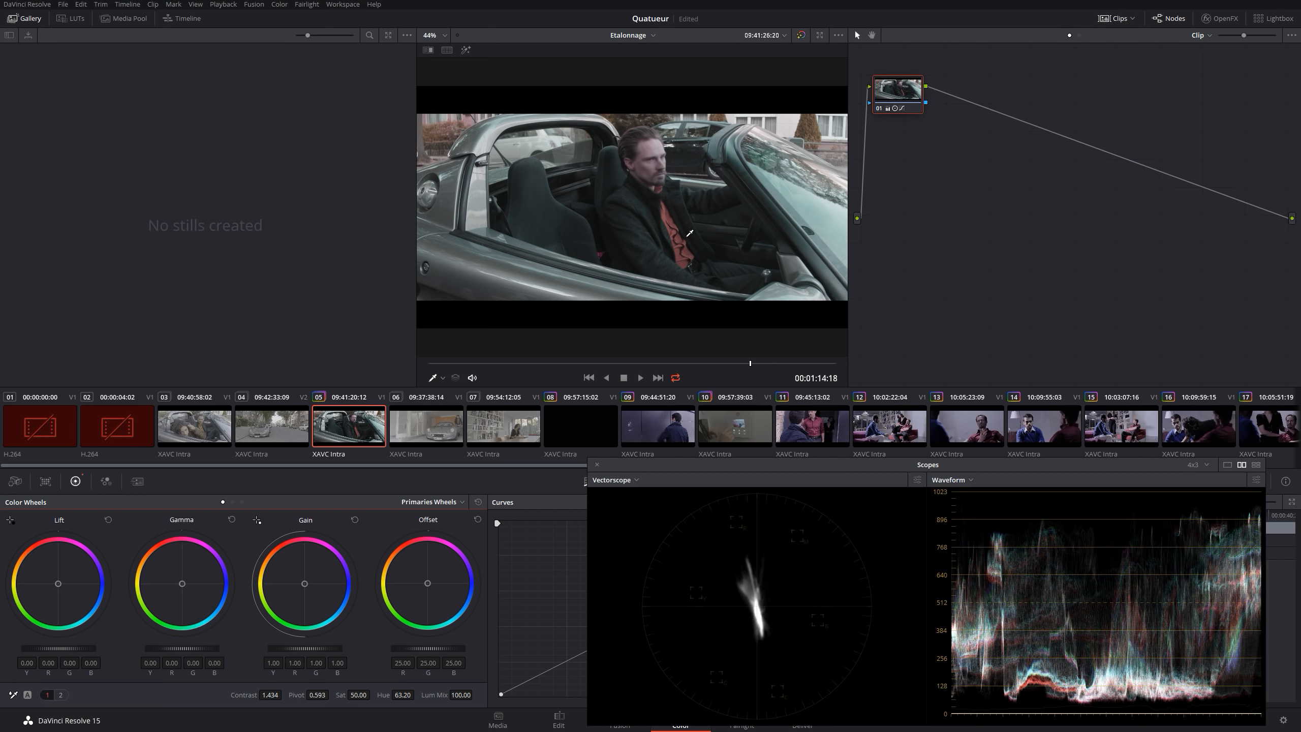
click(403, 695)
key(BackSpace)
key(BackSpace)
key(BackSpace)
key(BackSpace)
key(BackSpace)
text(50)
key(Return)
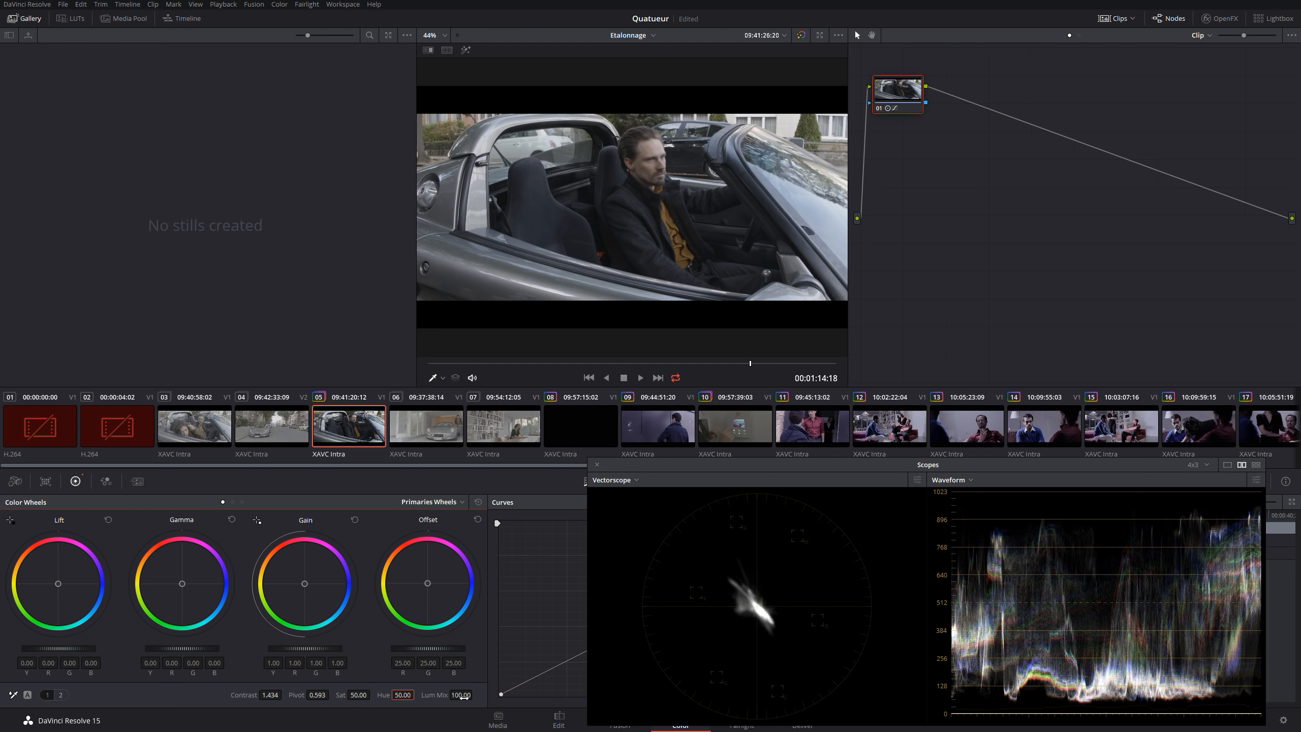
Show the second set of primary adjustments and try warming clip 05 to a temperature of 1260
mouse_move(464, 698)
mouse_down()
mouse_move(413, 699)
mouse_move(464, 698)
mouse_up()
click(60, 695)
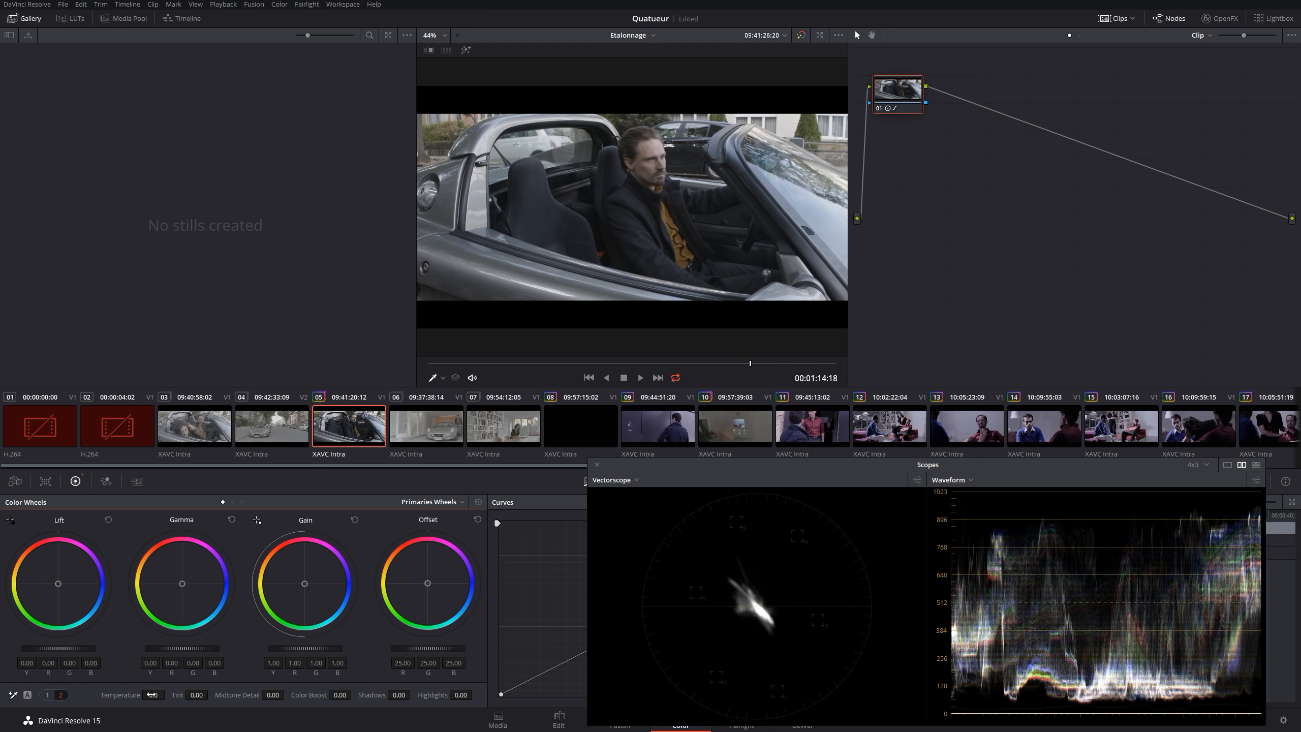
drag(153, 694, 217, 695)
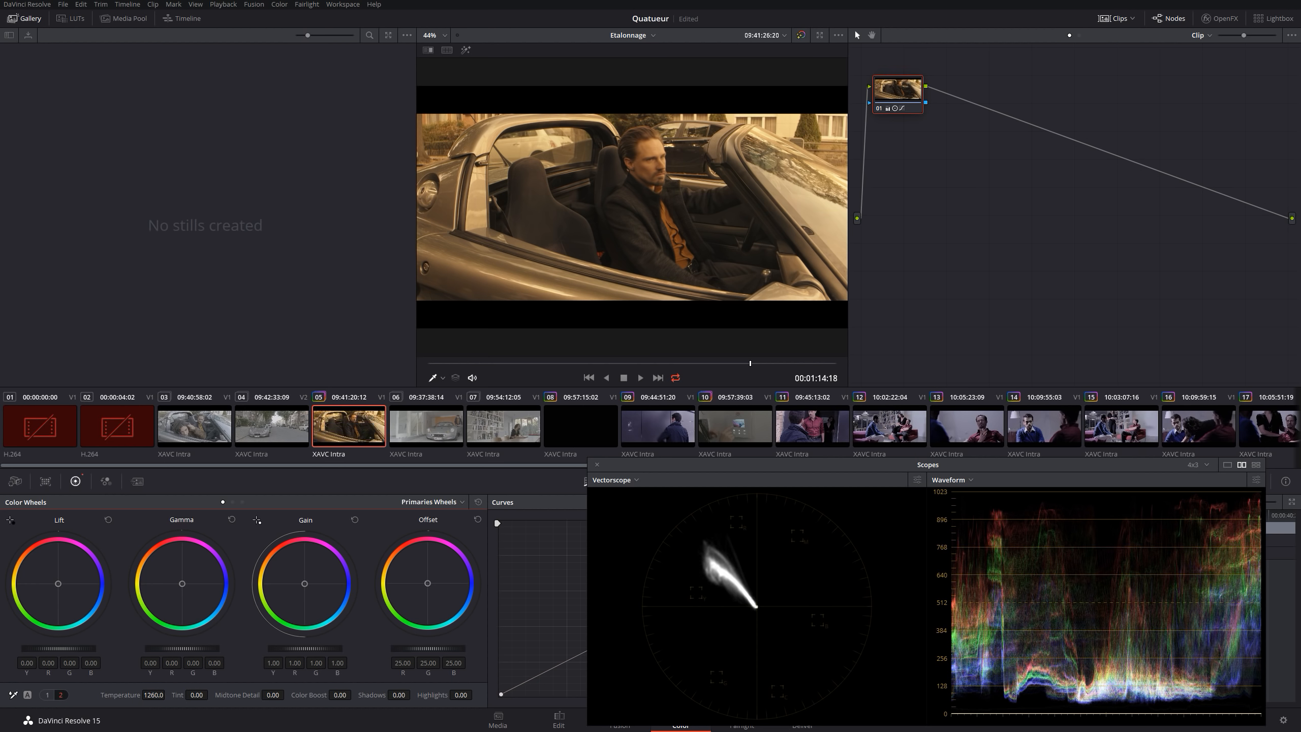
Try cooling node 02's temperature to -140, -1290, -1650 and -2110, and reset it to 0
mouse_move(153, 694)
mouse_down()
mouse_move(15, 694)
mouse_move(148, 696)
mouse_up()
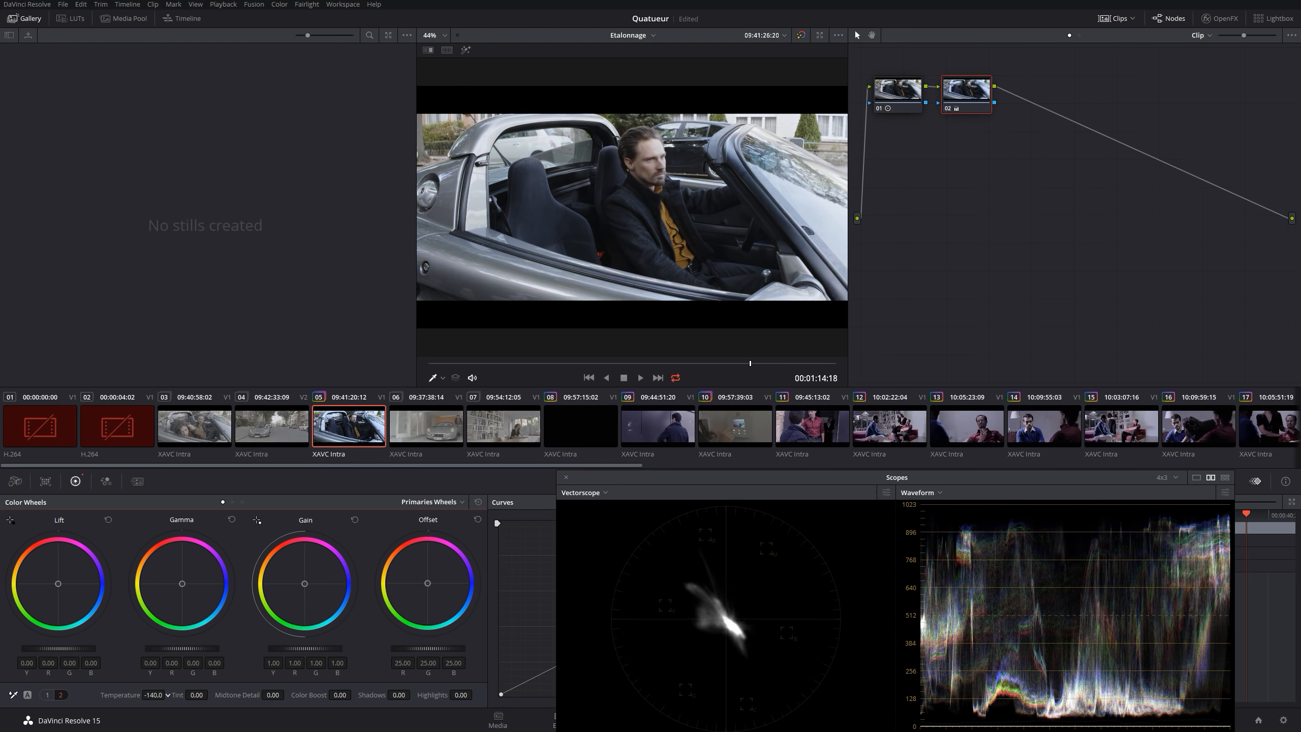
mouse_move(151, 694)
mouse_down()
mouse_move(168, 695)
mouse_move(156, 698)
mouse_up()
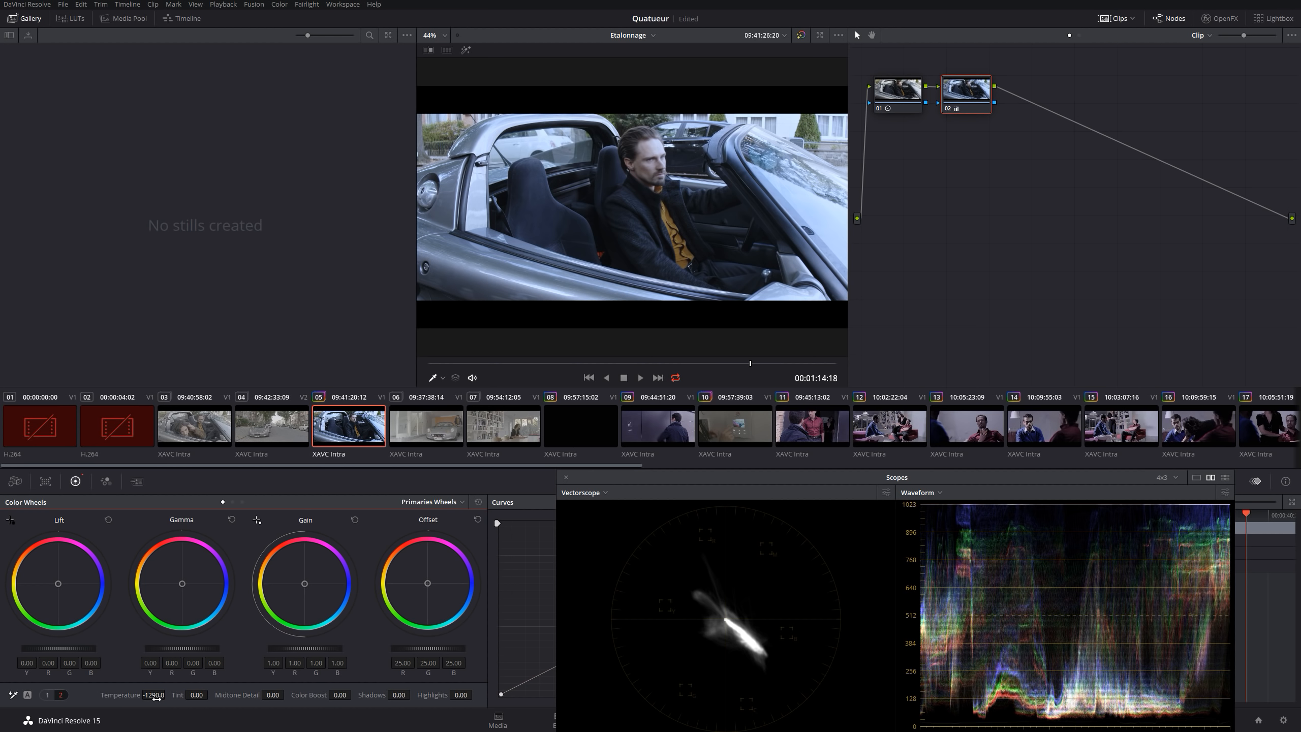
drag(156, 697, 168, 694)
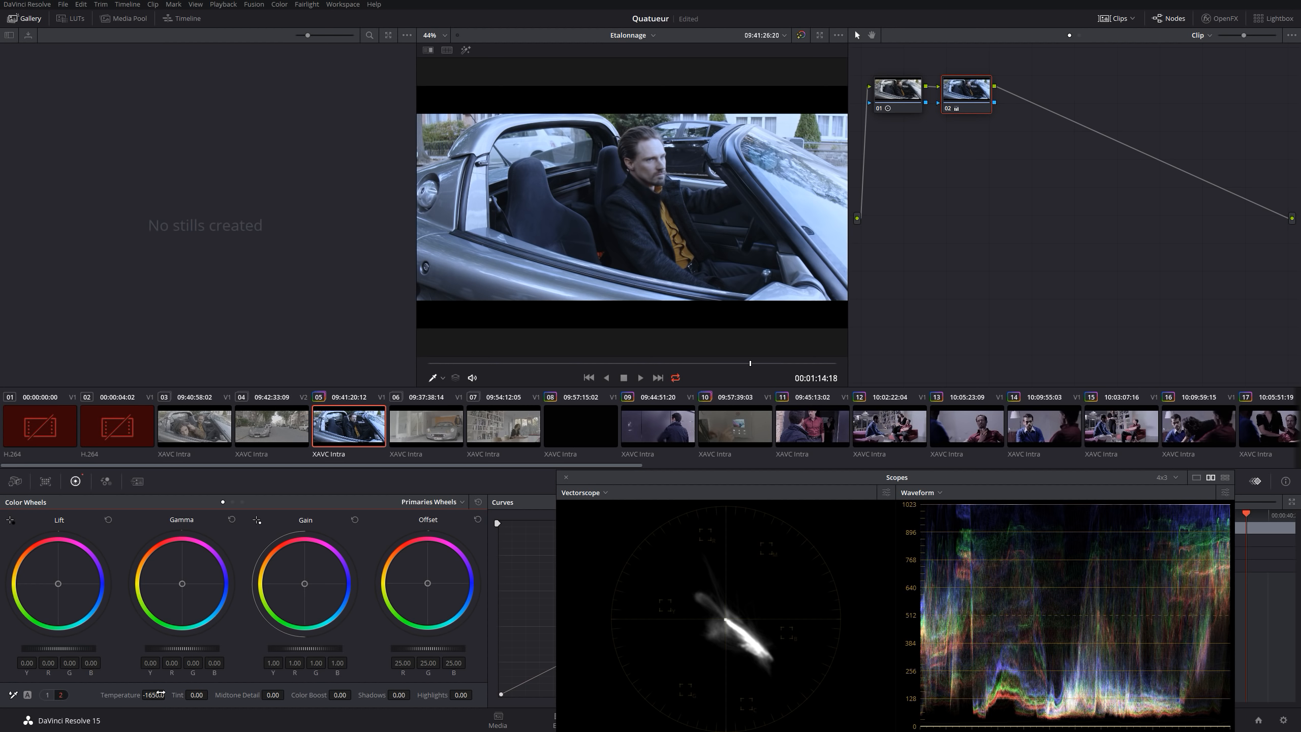
drag(160, 693, 181, 699)
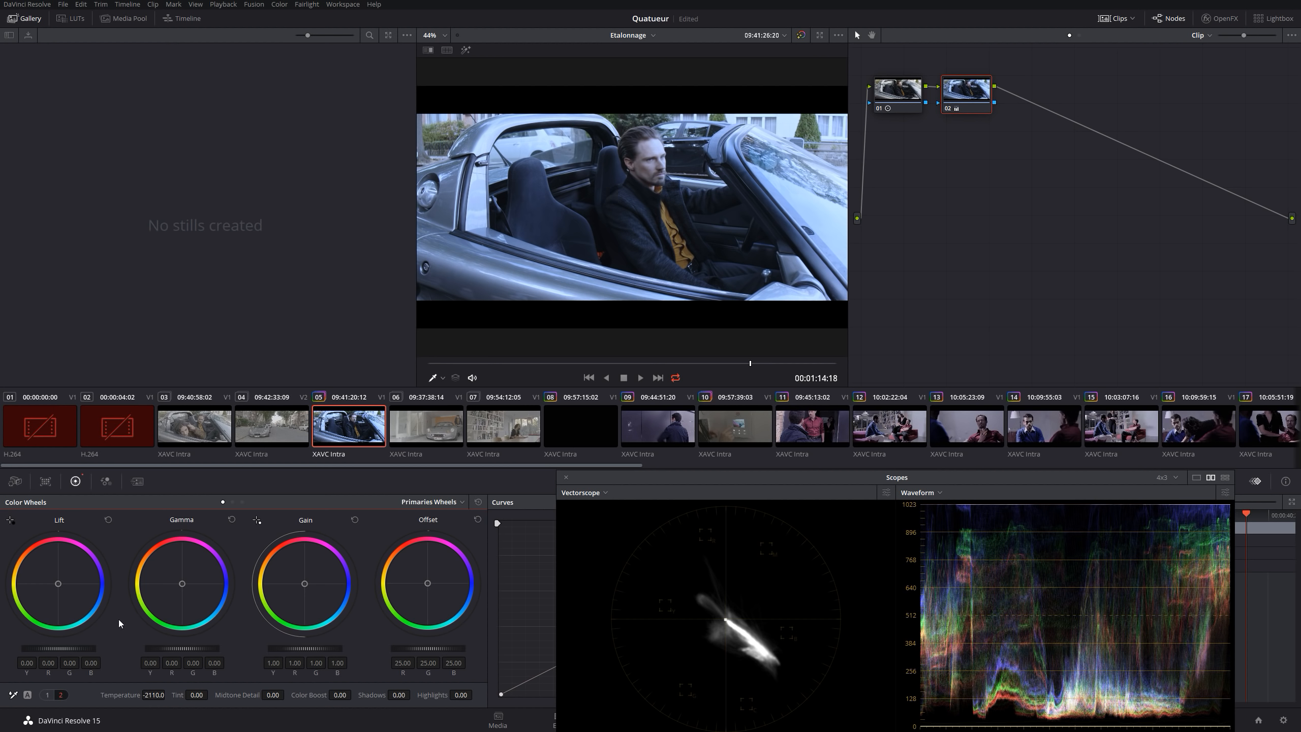
click(156, 695)
text(0)
key(Return)
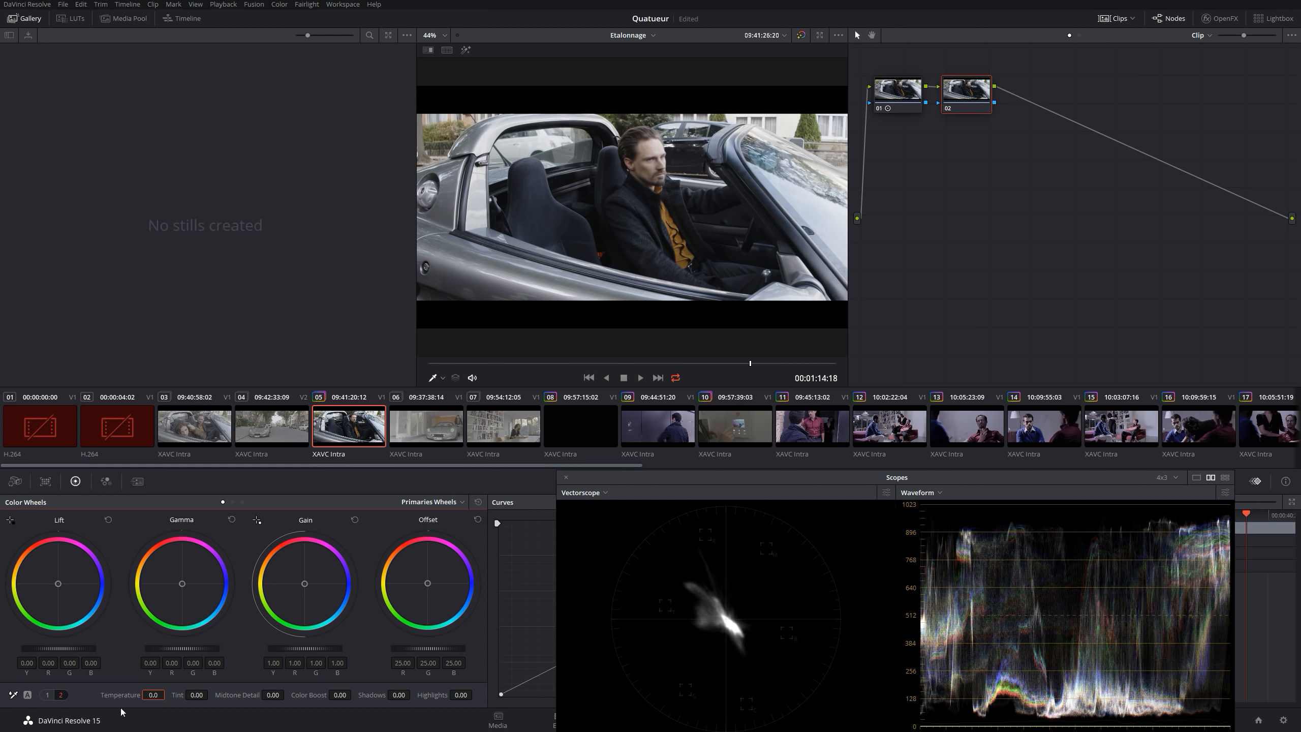
Warm node 02 to a temperature of 880, and set its pivot to 0.000 and its contrast to 0.860
drag(156, 695, 168, 695)
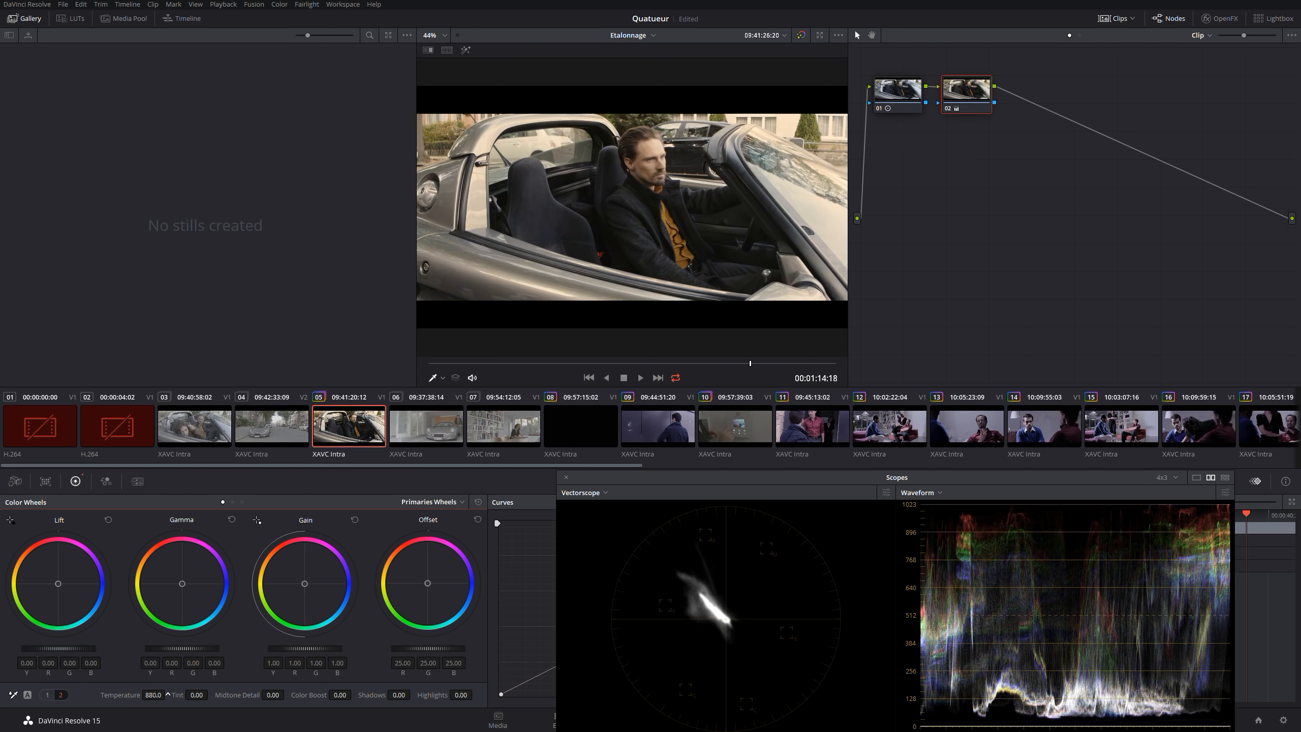
click(50, 695)
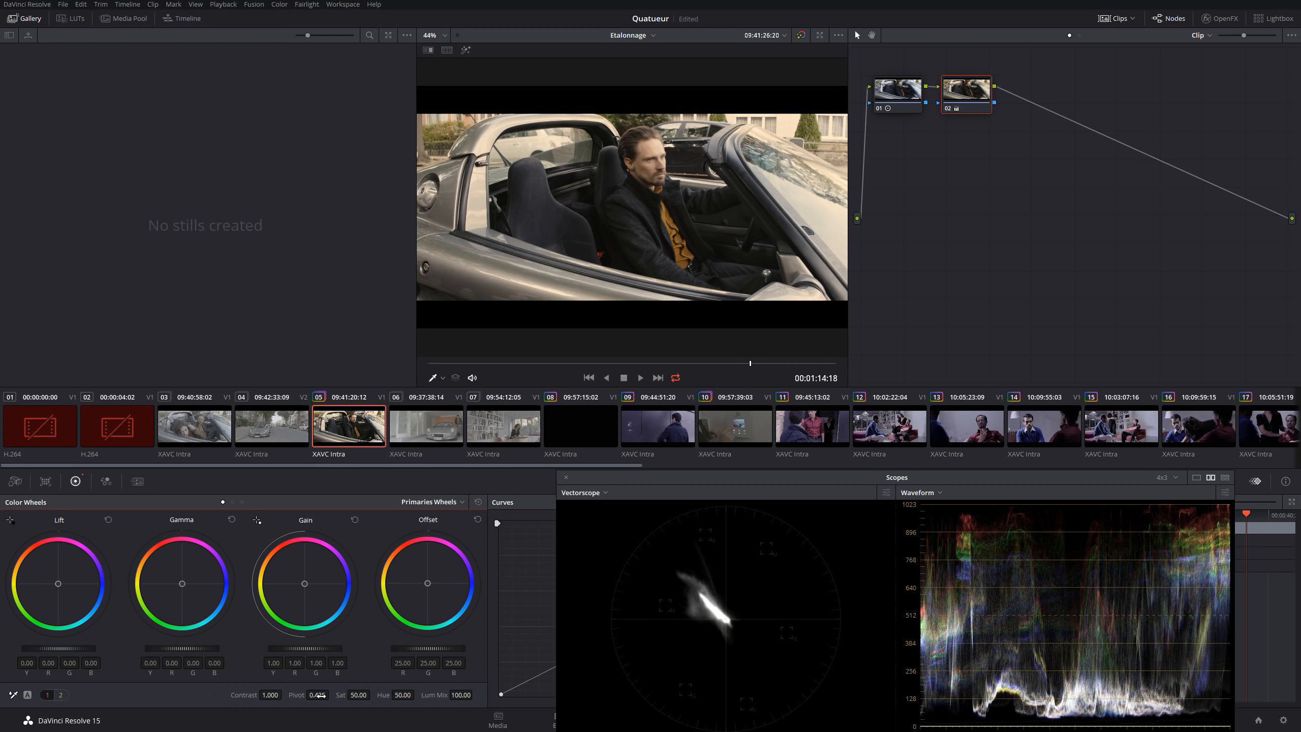
drag(321, 696, 287, 696)
drag(270, 694, 257, 698)
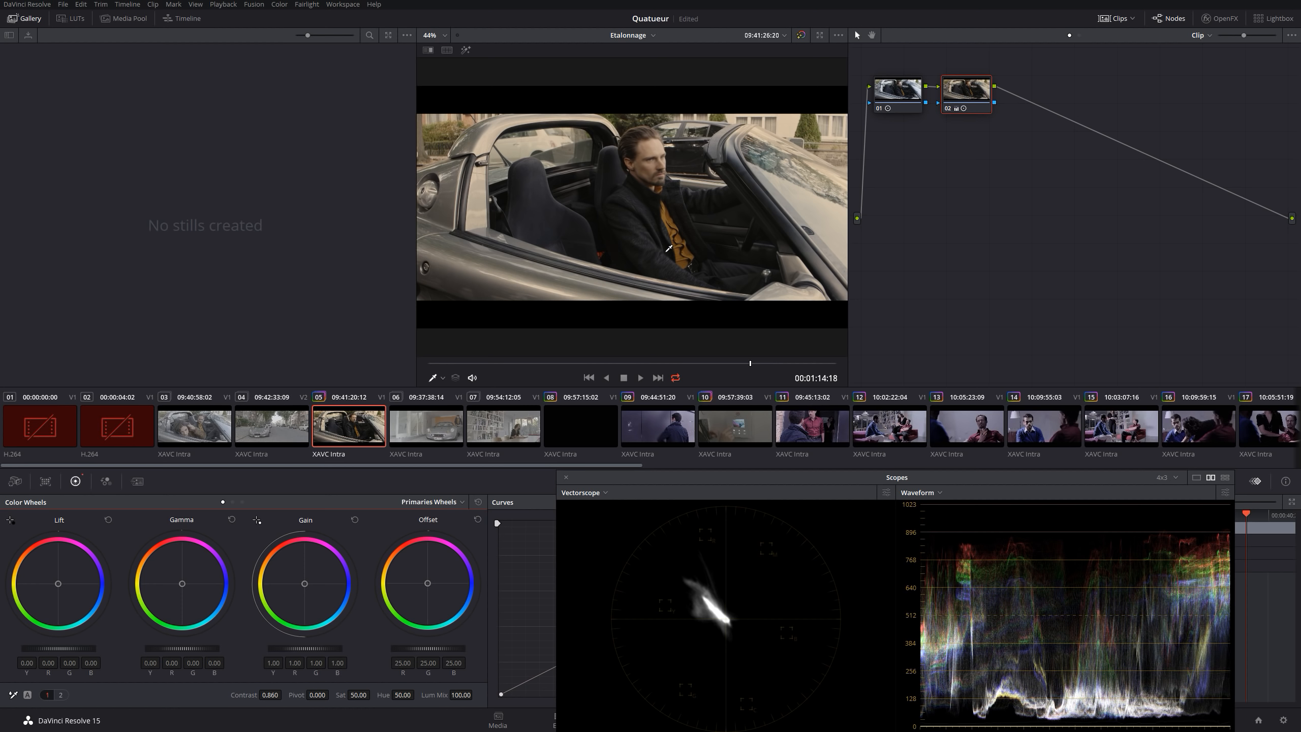
Compare clip 05 in full screen with the warm grade off and on, finishing with the grade active
key(ctrl+f)
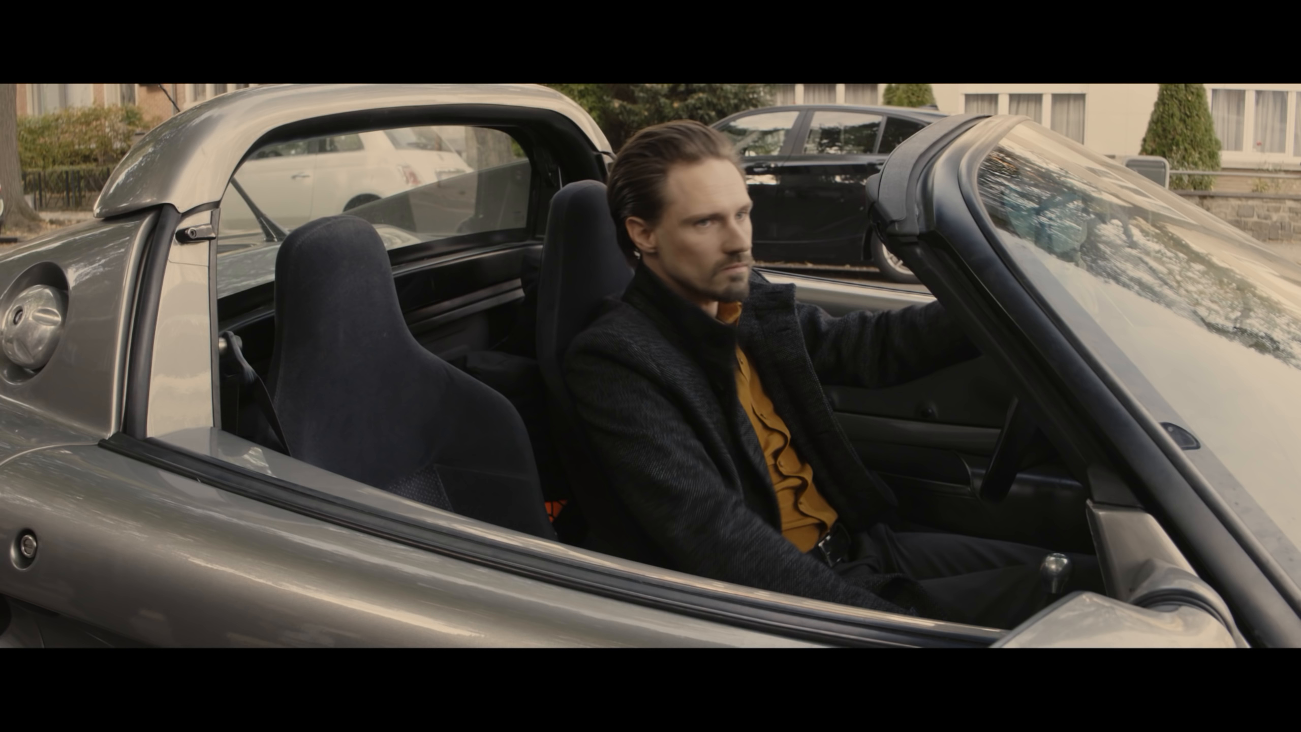
key(shift+d)
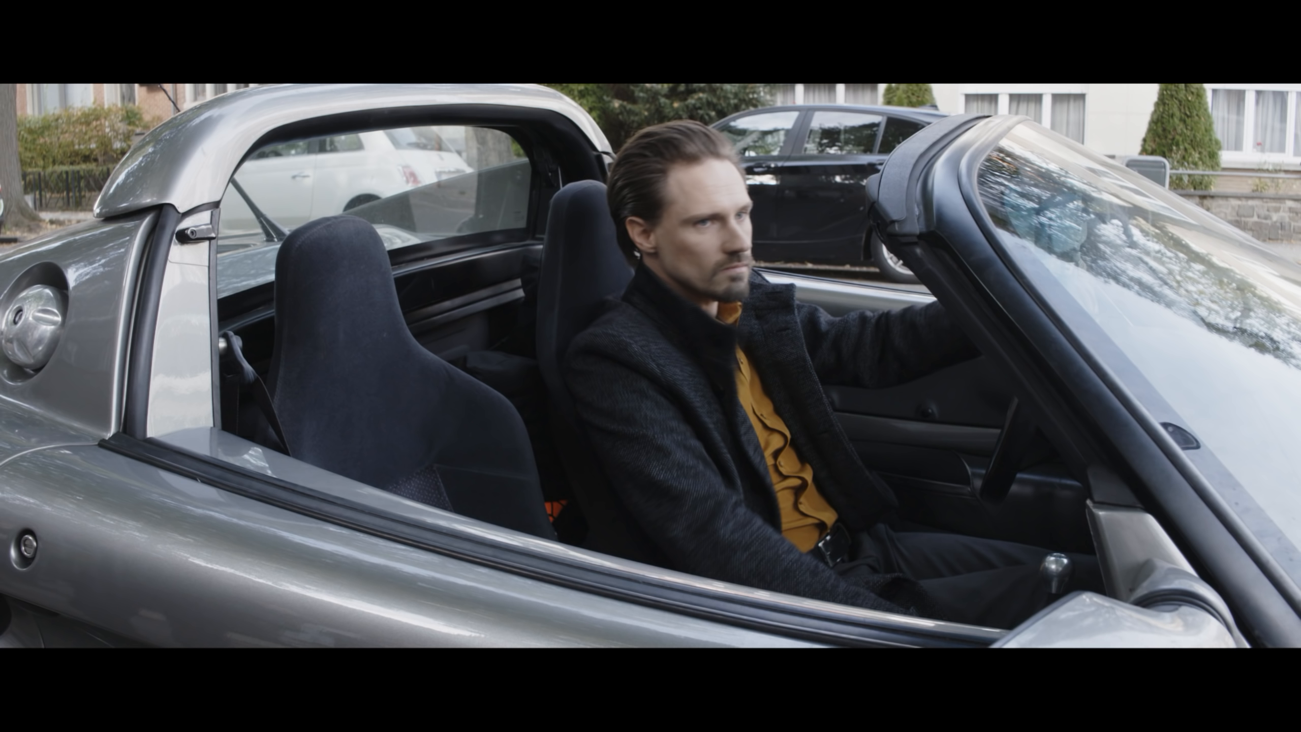
key(shift+d)
key(shift+d)
key(shift+d)
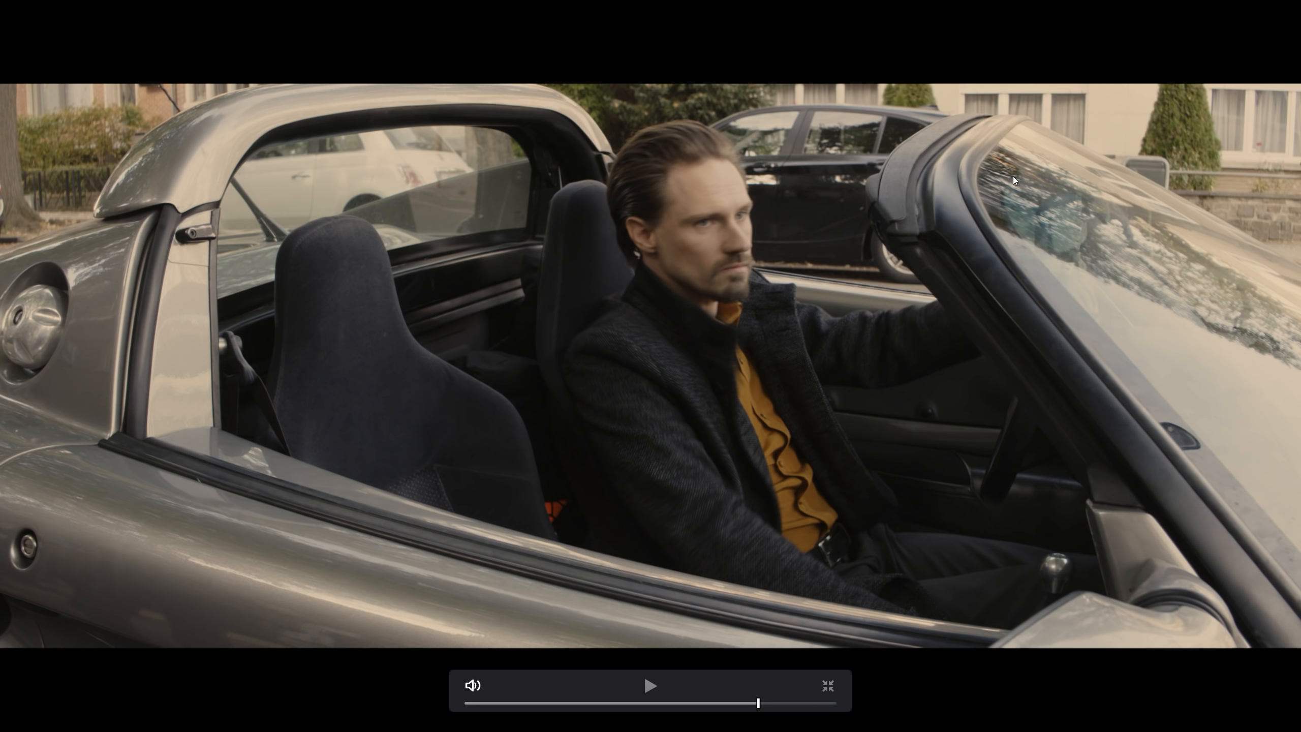
key(shift+d)
key(shift+d)
key(Escape)
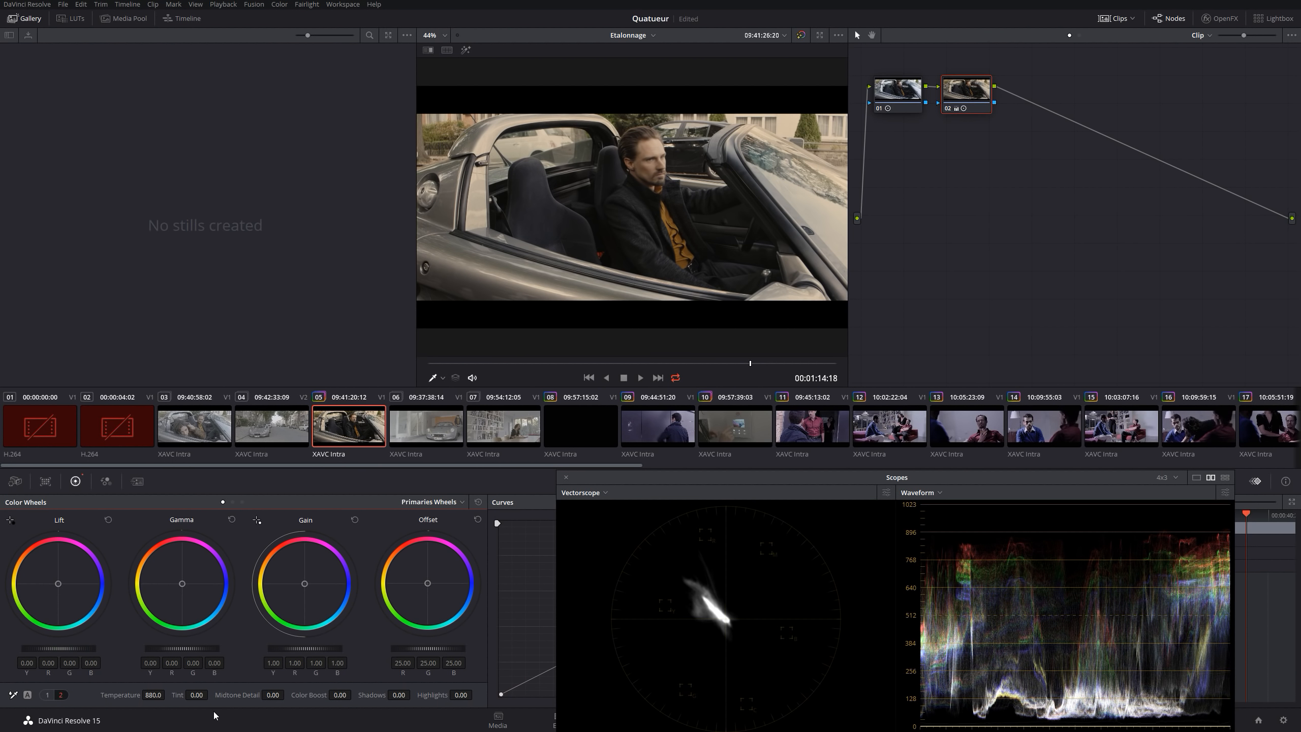
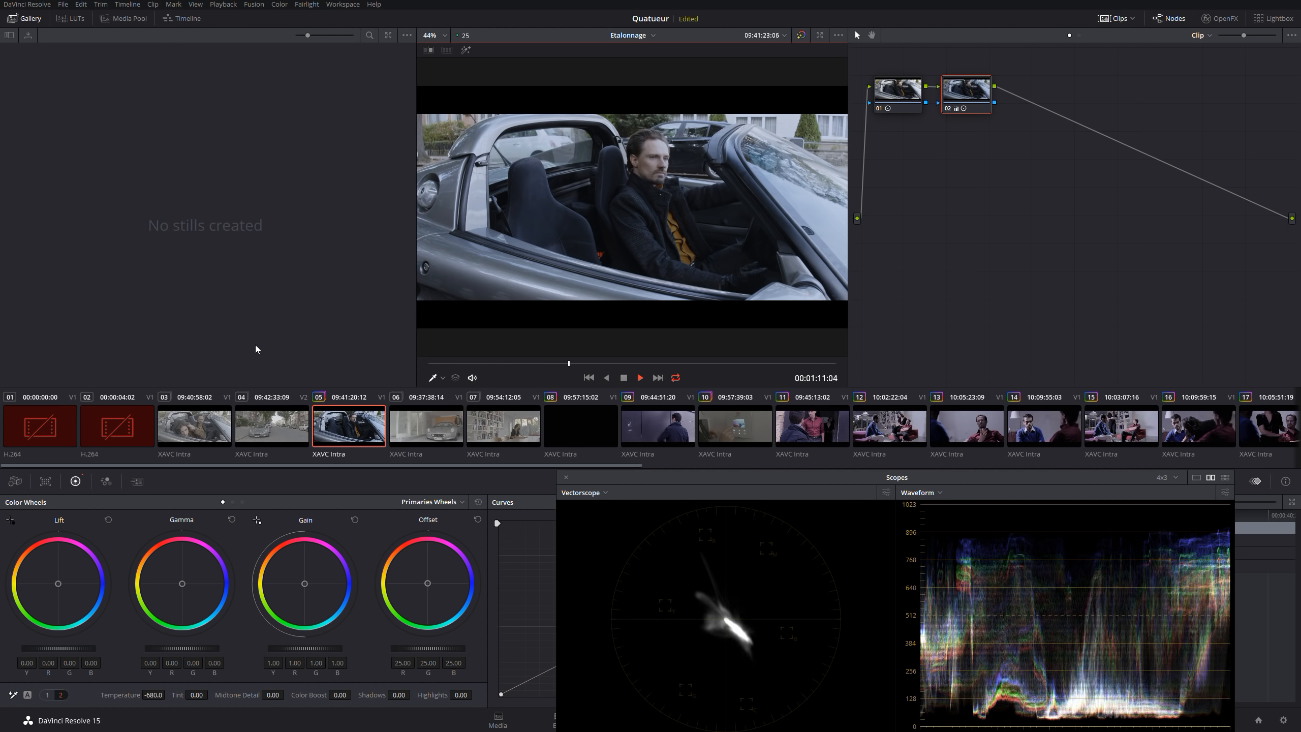
Stop playback of clip 05 and reset node 02's temperature to 0
key(space)
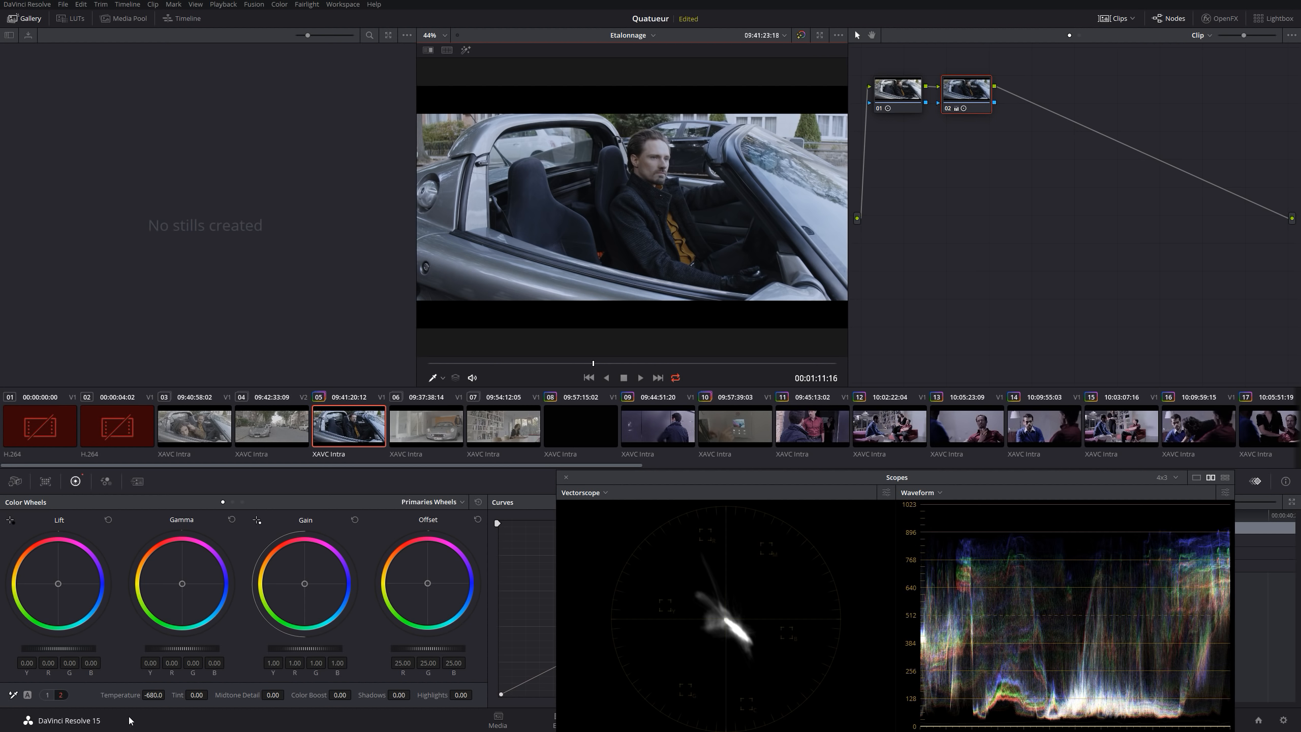
click(152, 694)
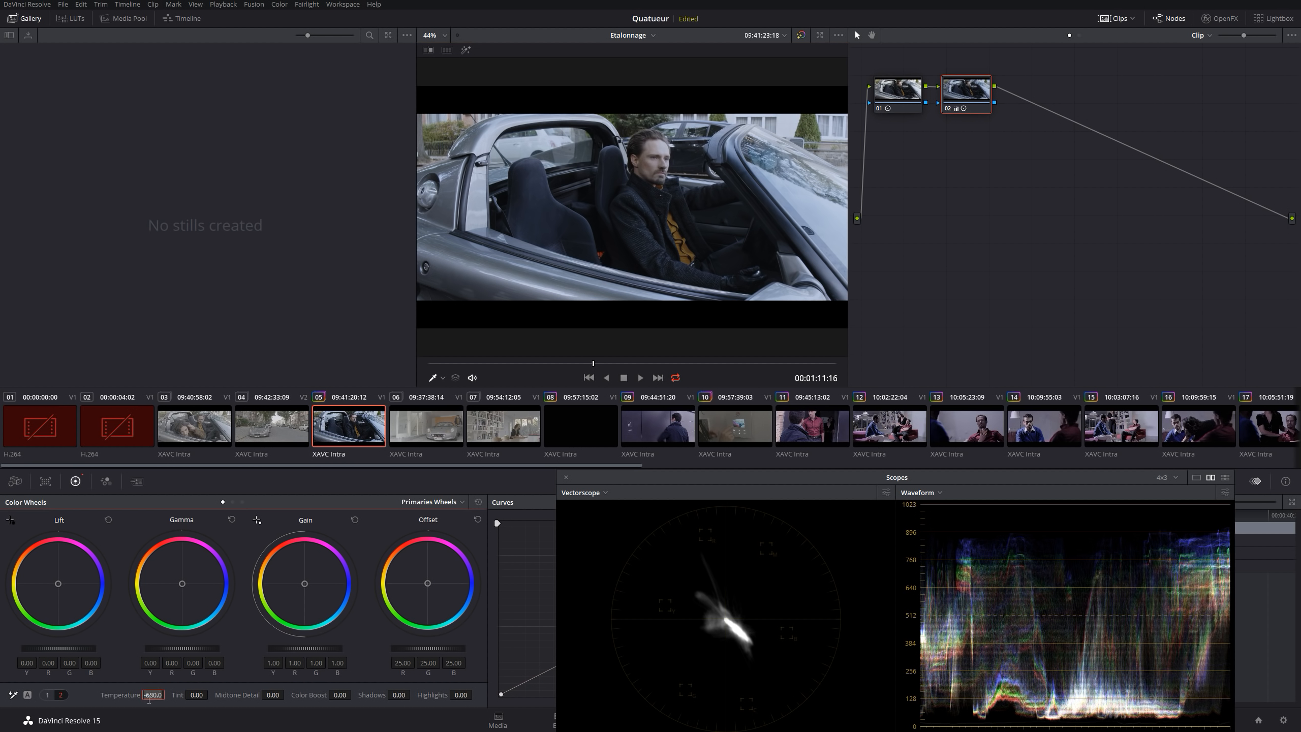
text(-0)
key(Return)
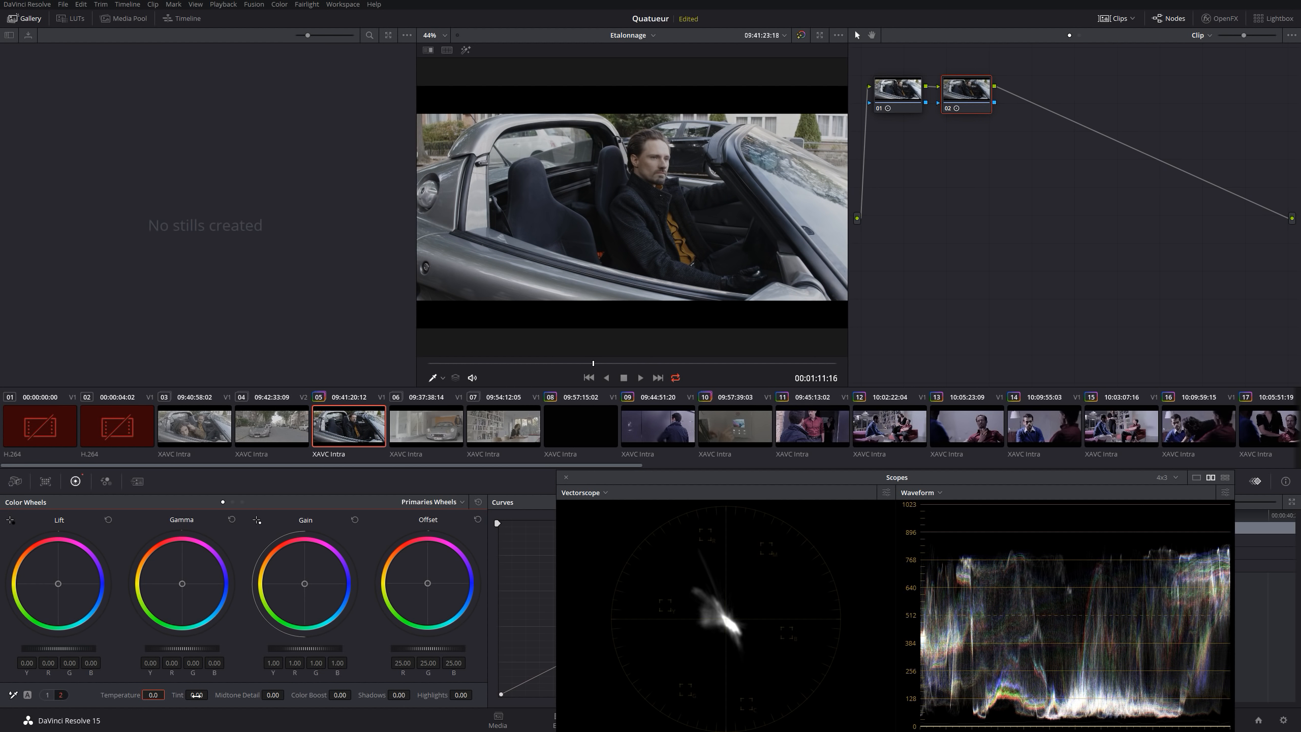
Review both sets of primary adjustments, try a tint of -13.50 on node 02, and reset the tint to 0
click(48, 695)
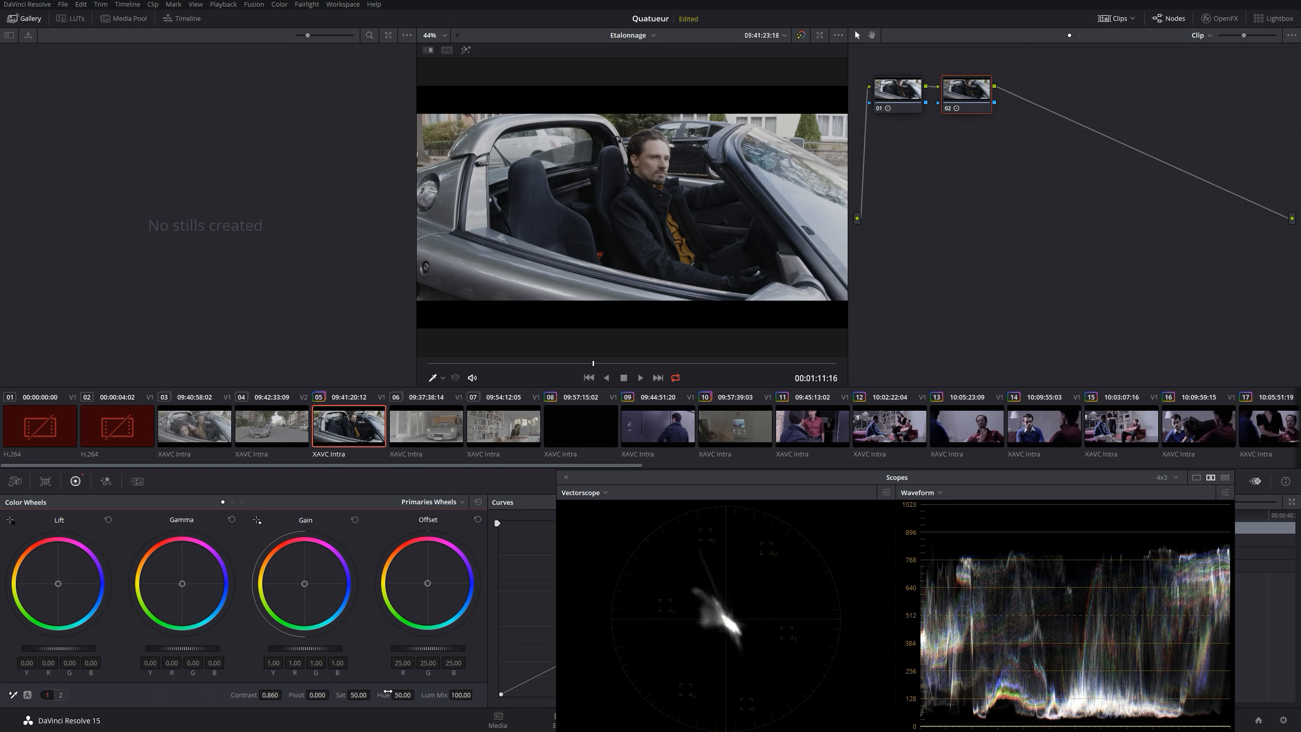
click(60, 695)
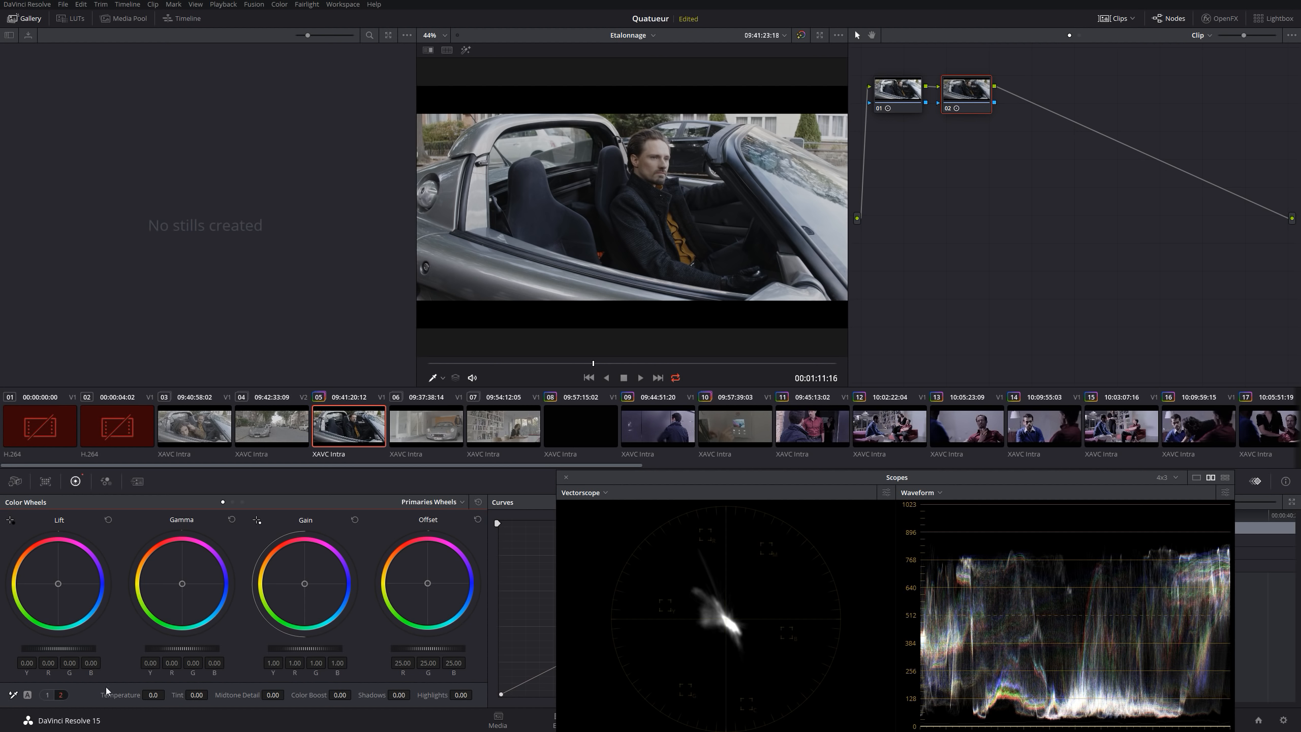
click(47, 695)
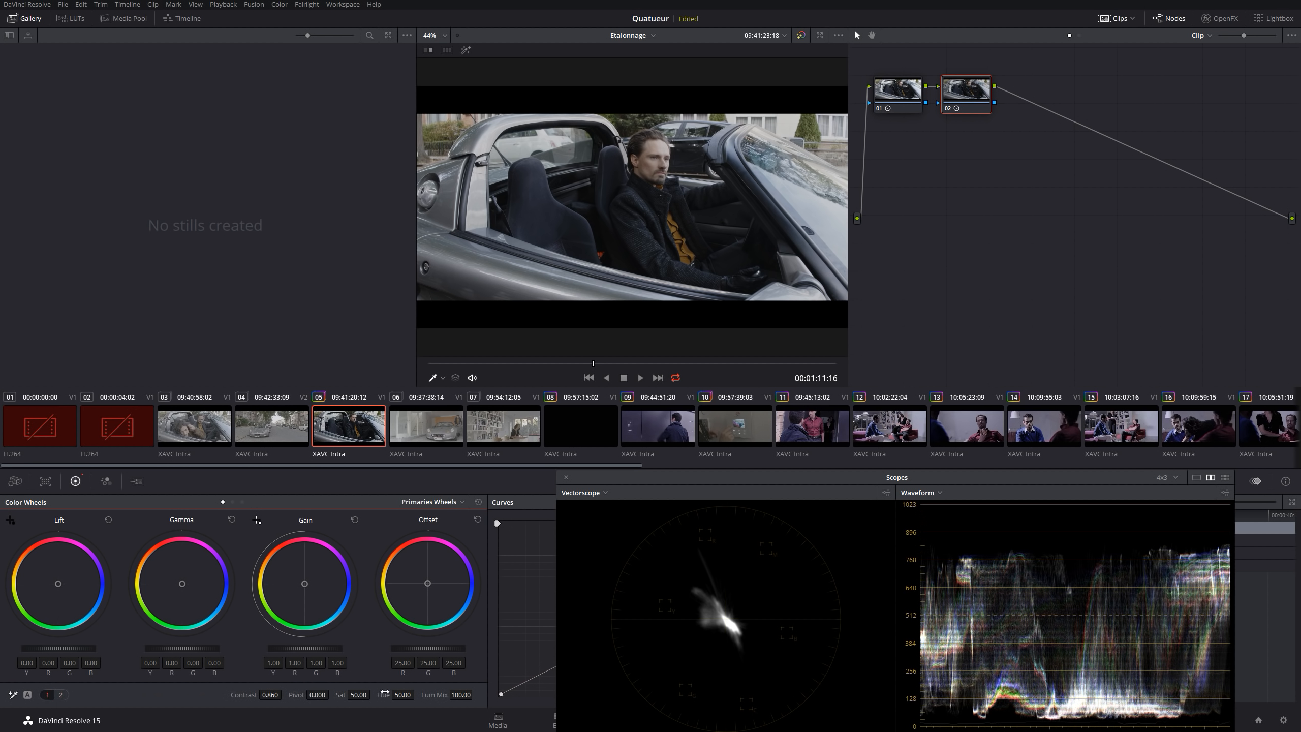
click(60, 696)
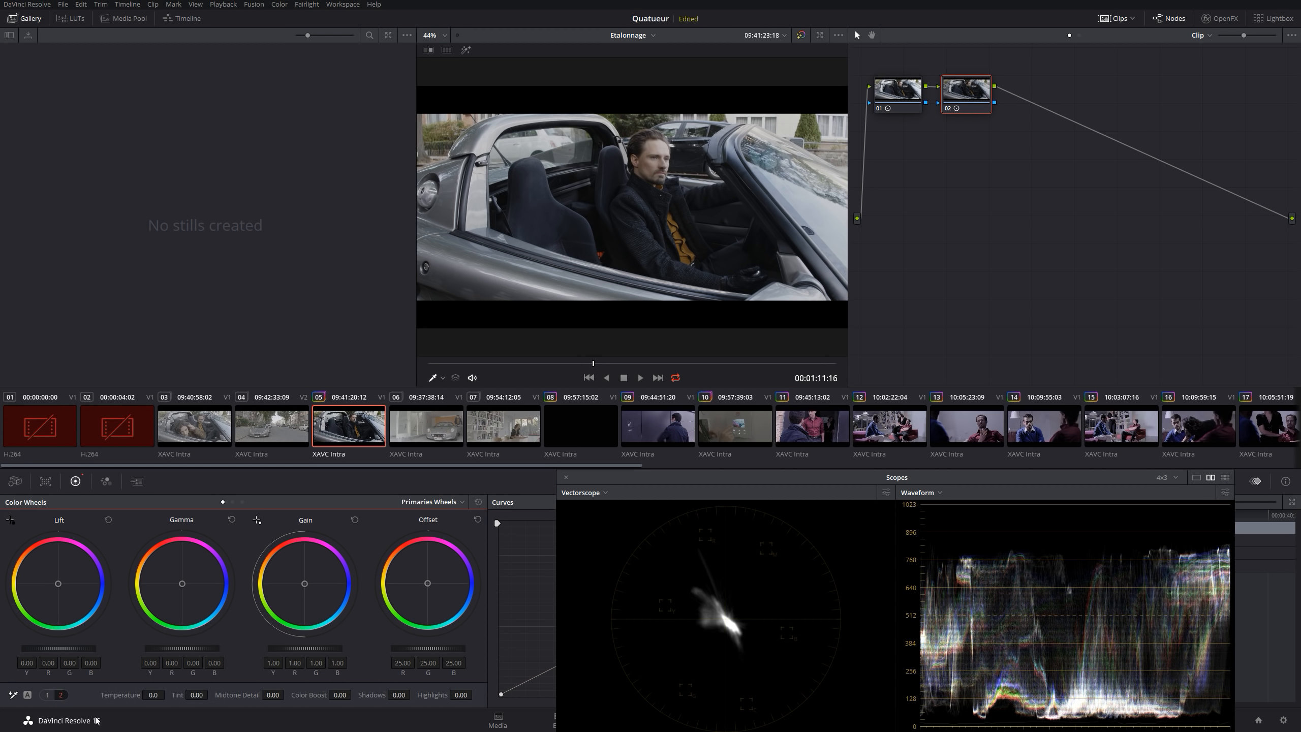
drag(196, 695, 224, 695)
click(199, 695)
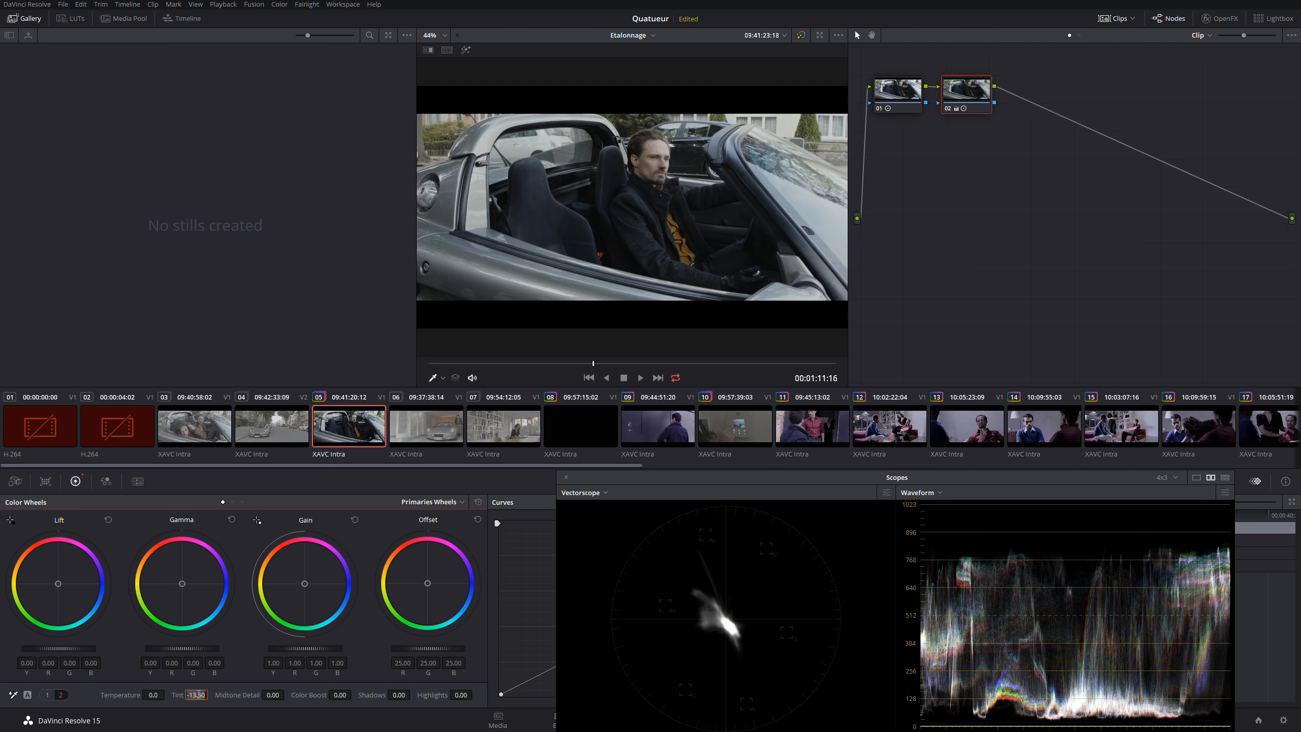
text(0)
key(Return)
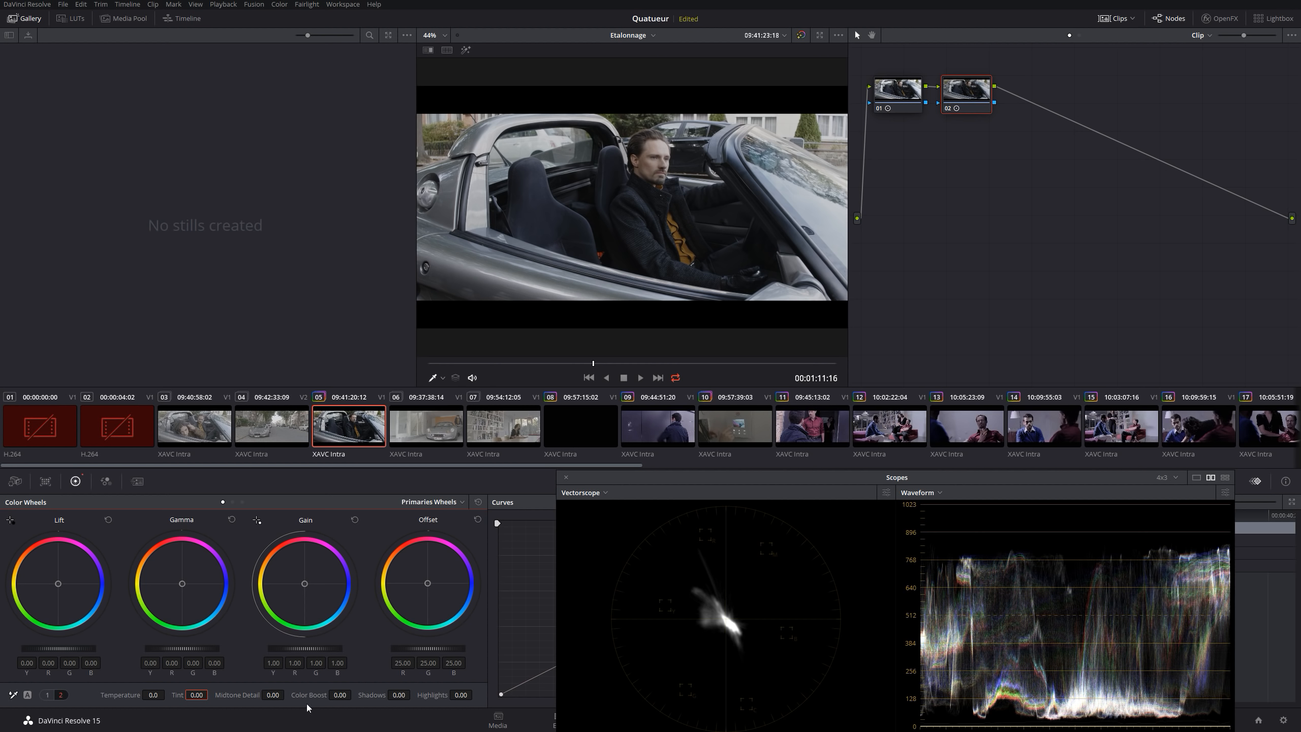
Try a strongly cooler temperature on node 02, and undo the node's adjustments
drag(152, 694, 168, 695)
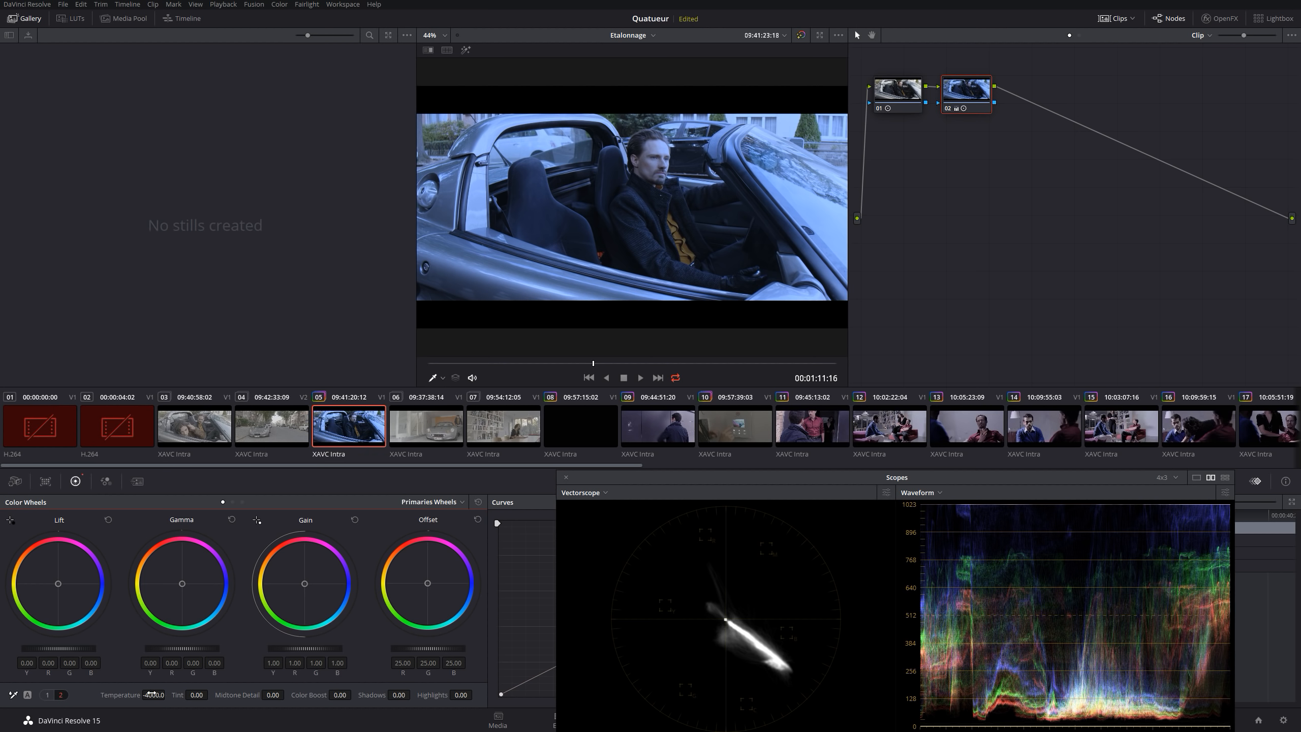
key(ctrl+z)
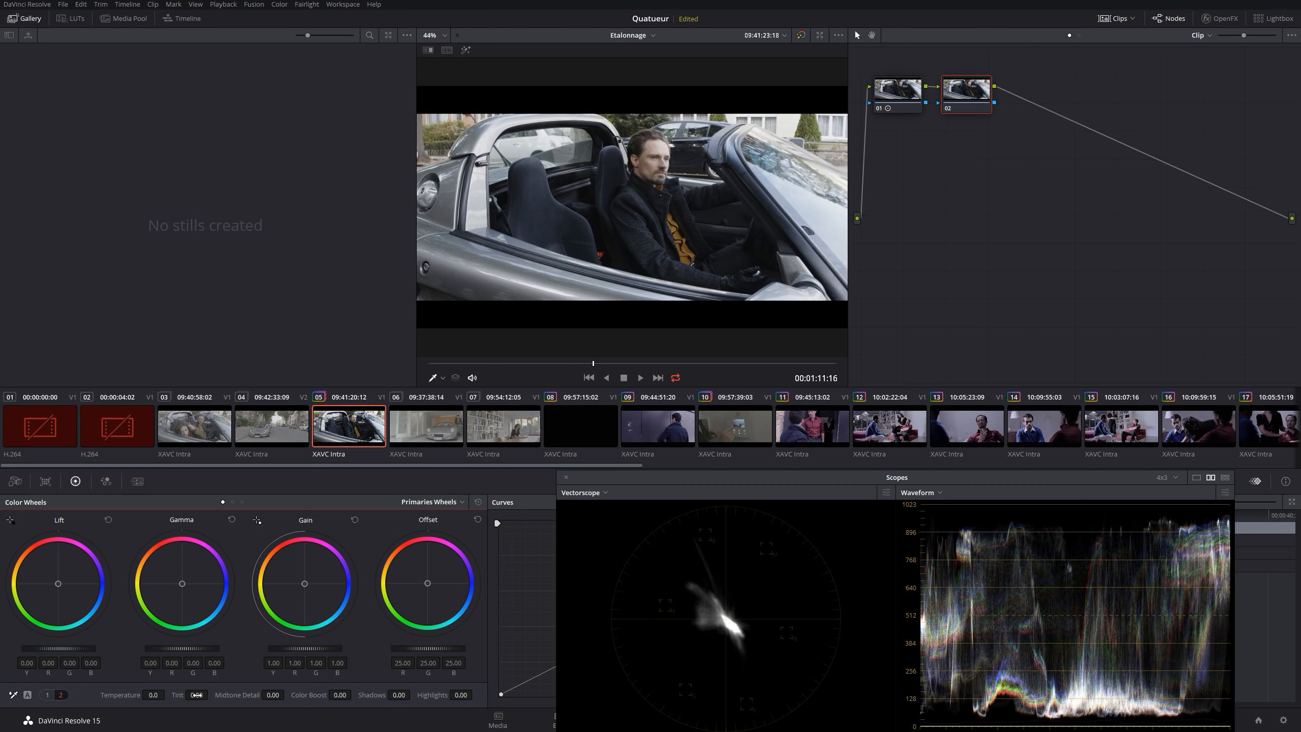
Try node 02's tint at the extremes of 100 and -100 twice, resetting it to 0 each time
drag(196, 694, 211, 693)
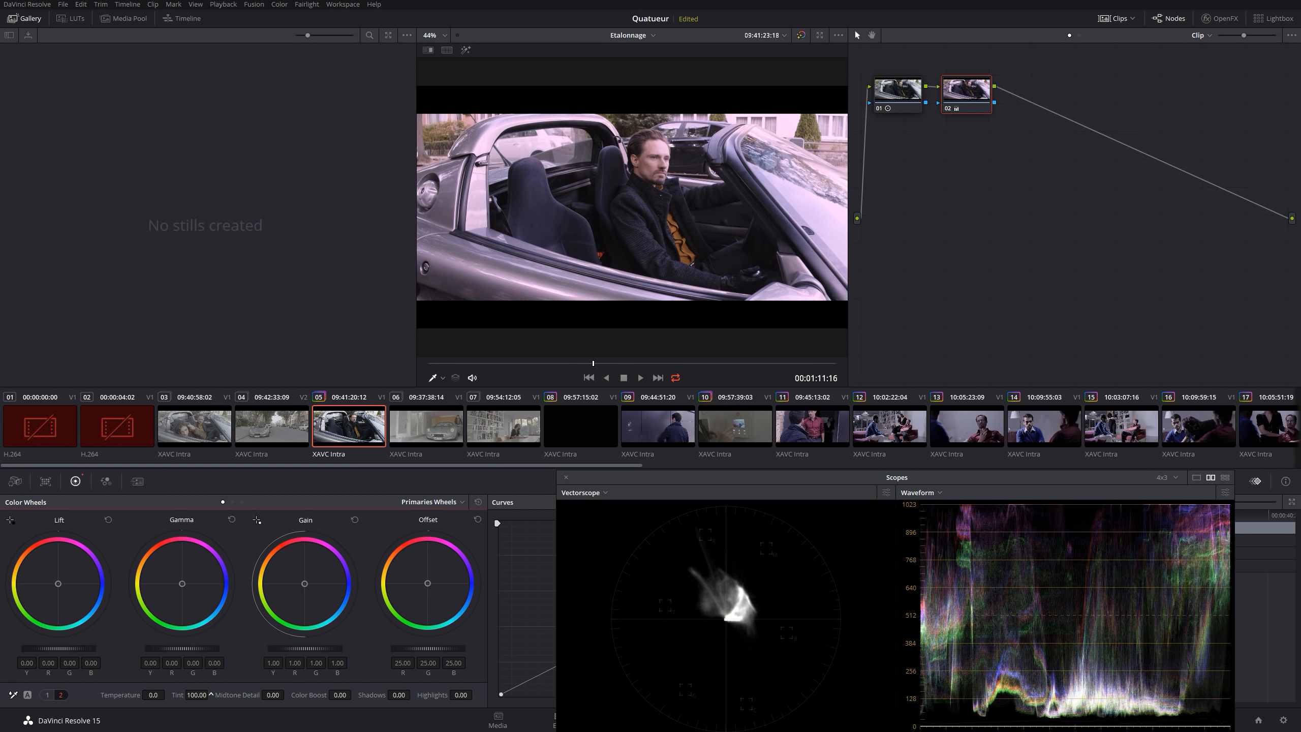
drag(211, 694, 210, 694)
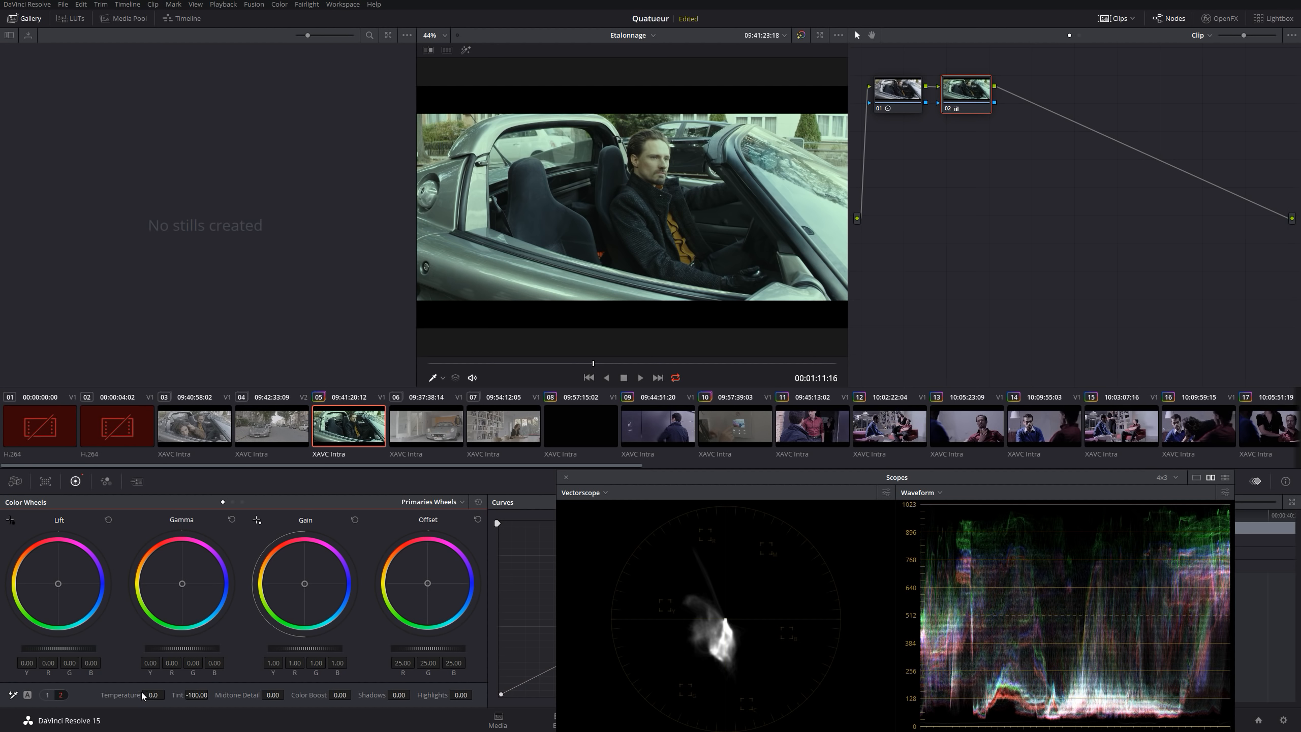
double_click(196, 695)
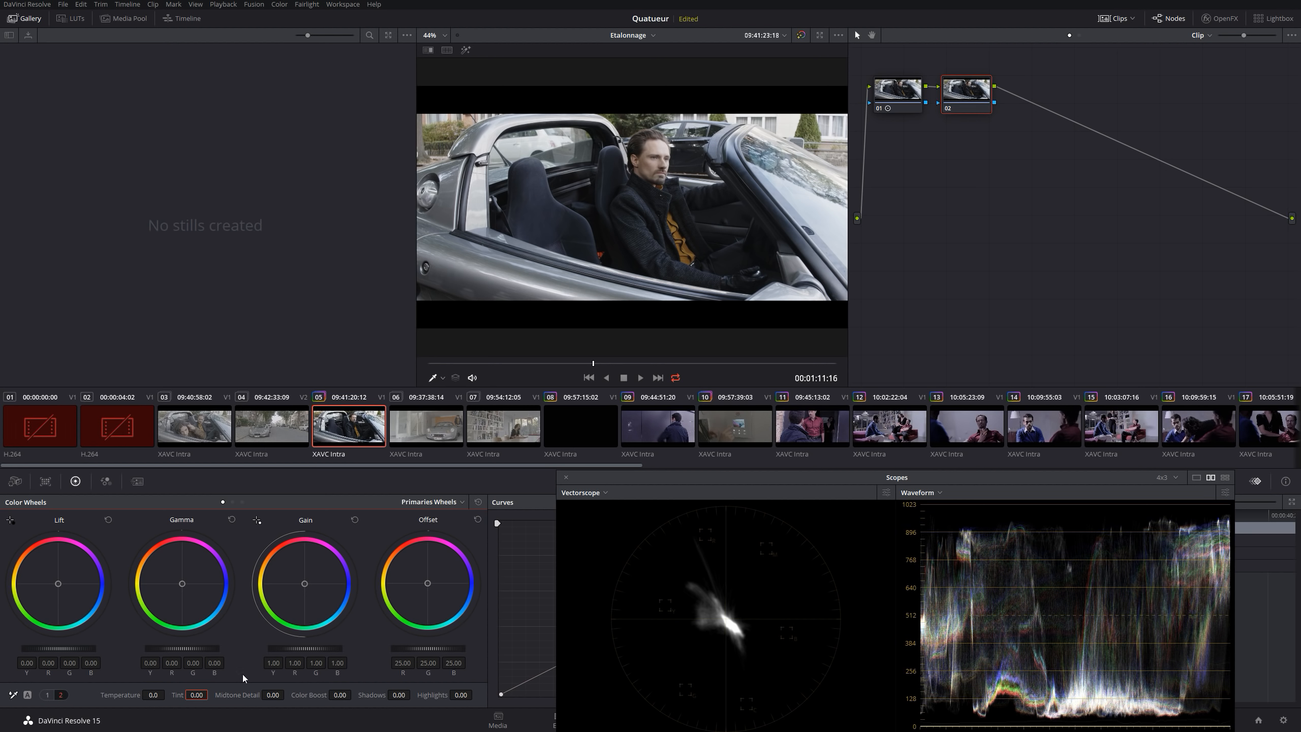
drag(196, 694, 210, 693)
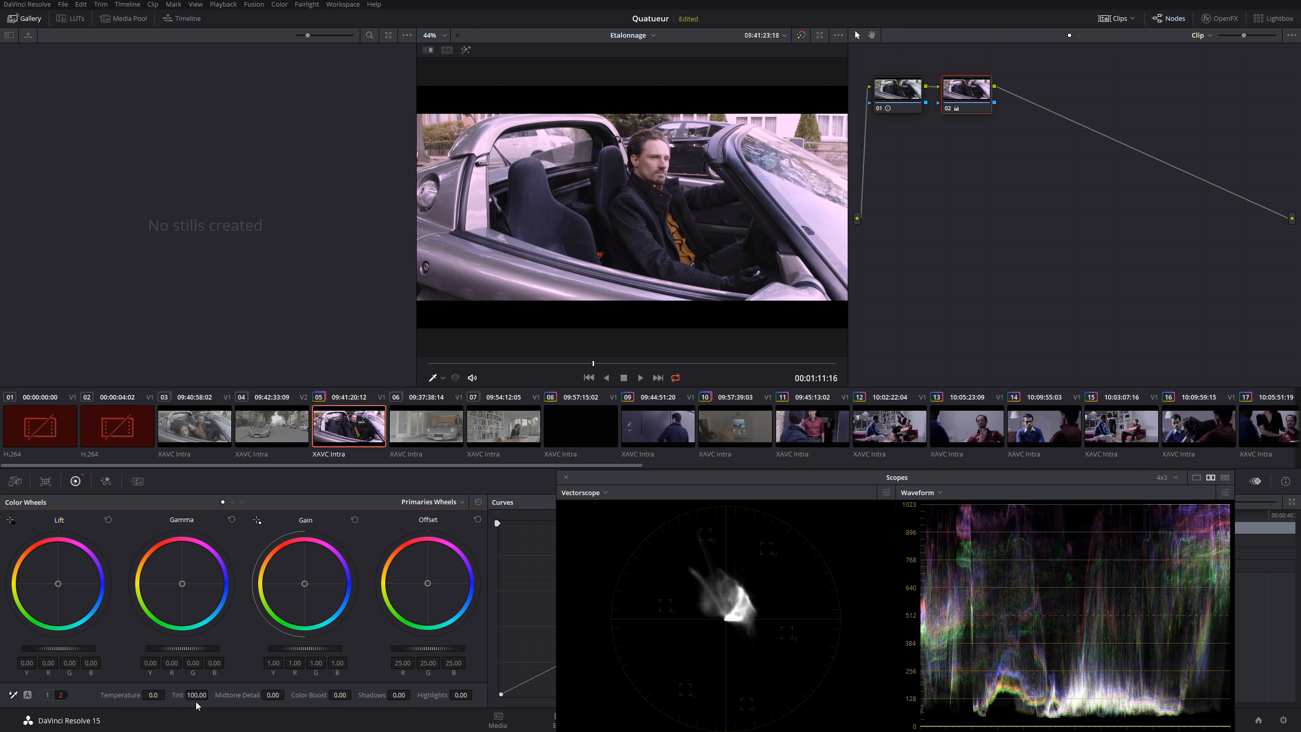
drag(208, 694, 196, 694)
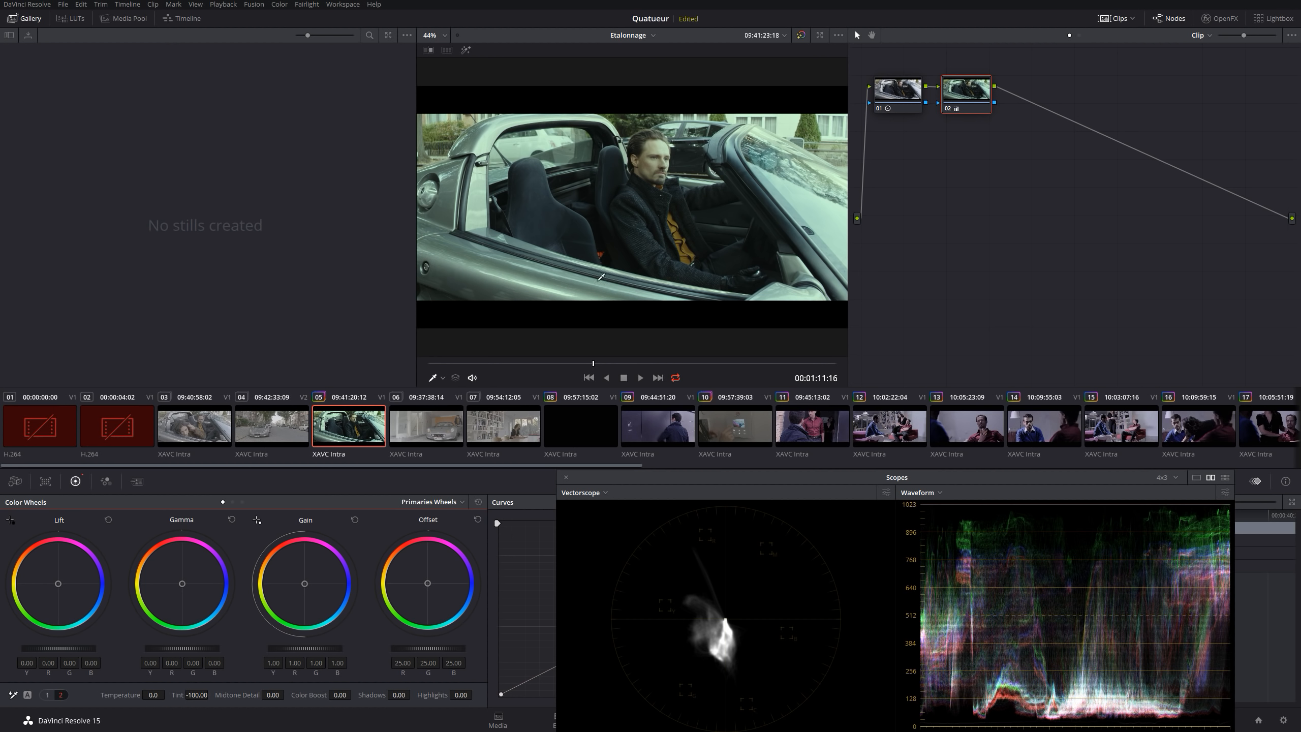
click(196, 695)
text(0)
key(Return)
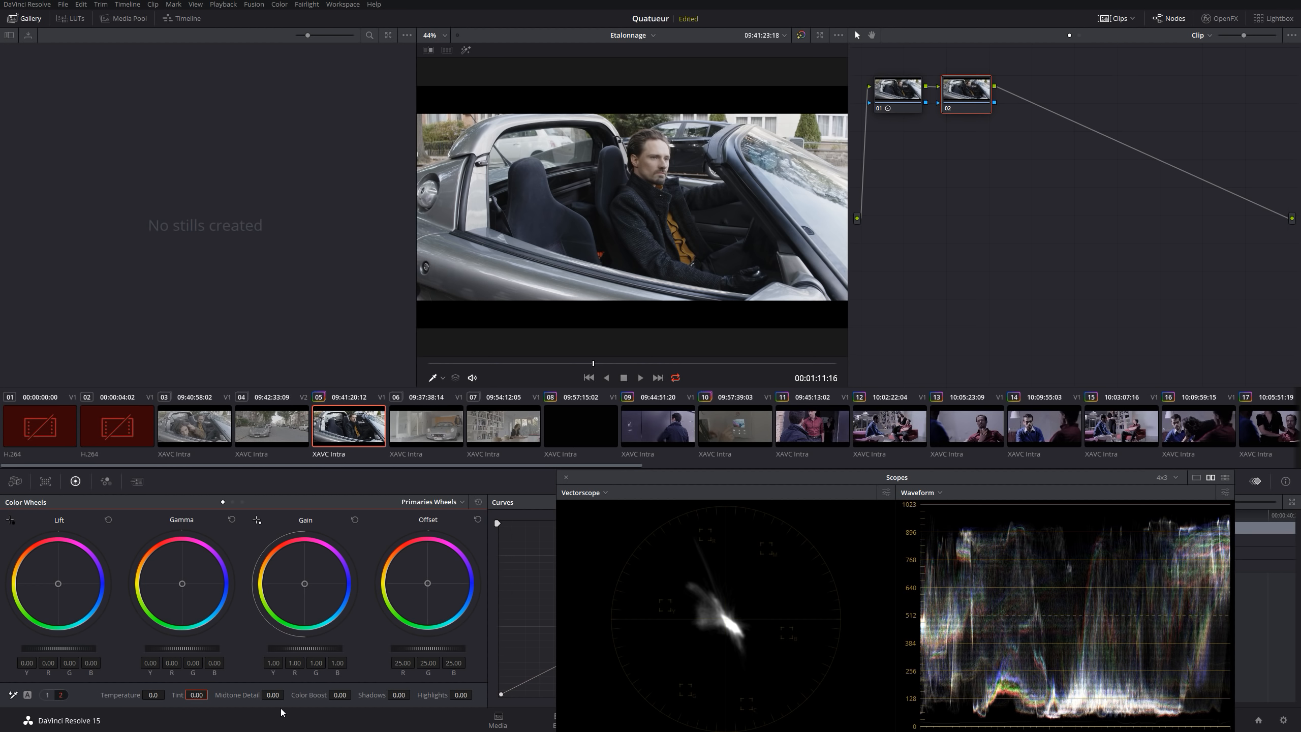
Try node 02's midtone detail at 100 and -100, and reset it to 0
drag(270, 695, 287, 694)
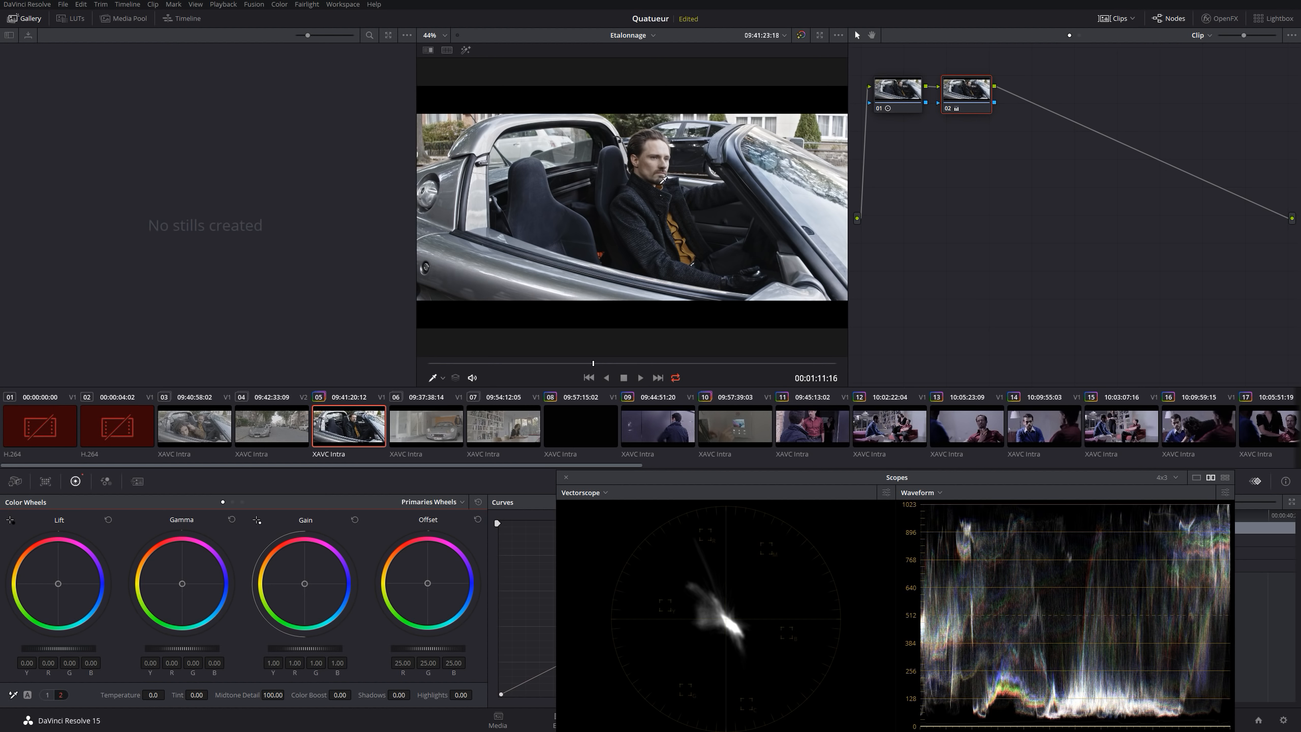
key(ctrl+f)
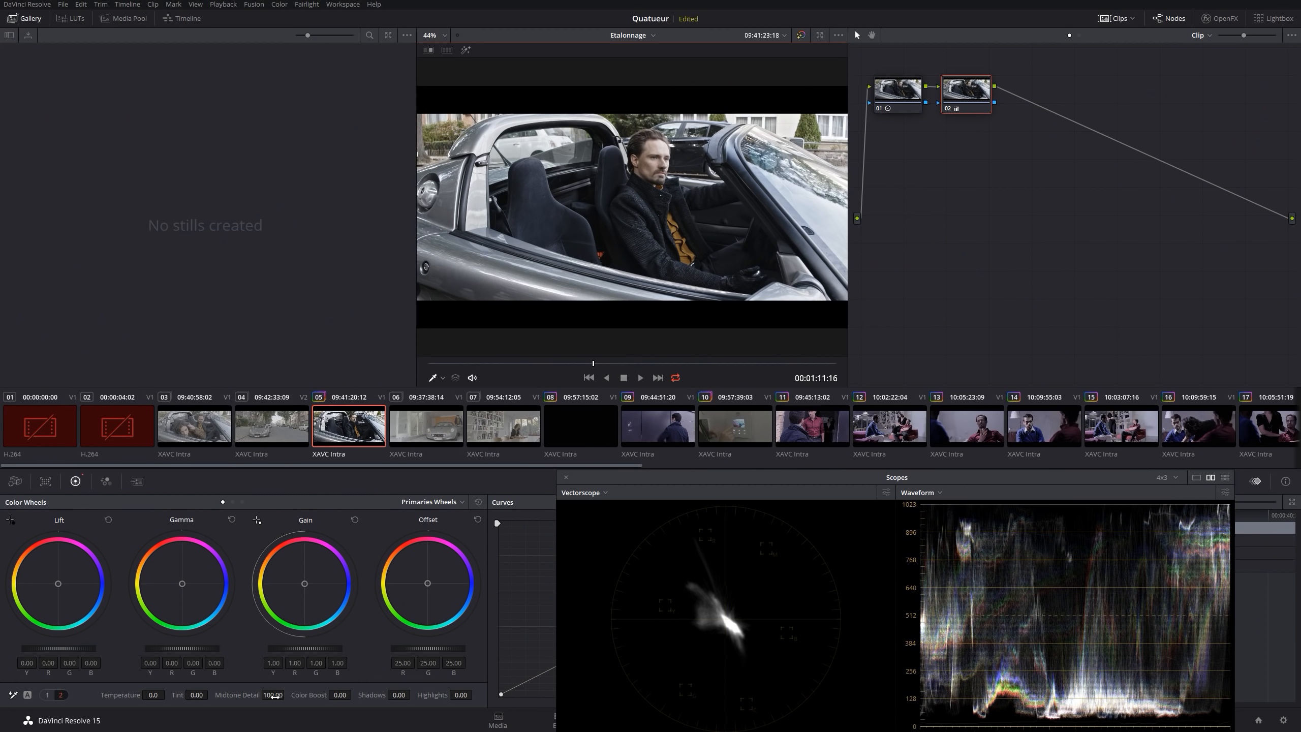
drag(275, 695, 223, 696)
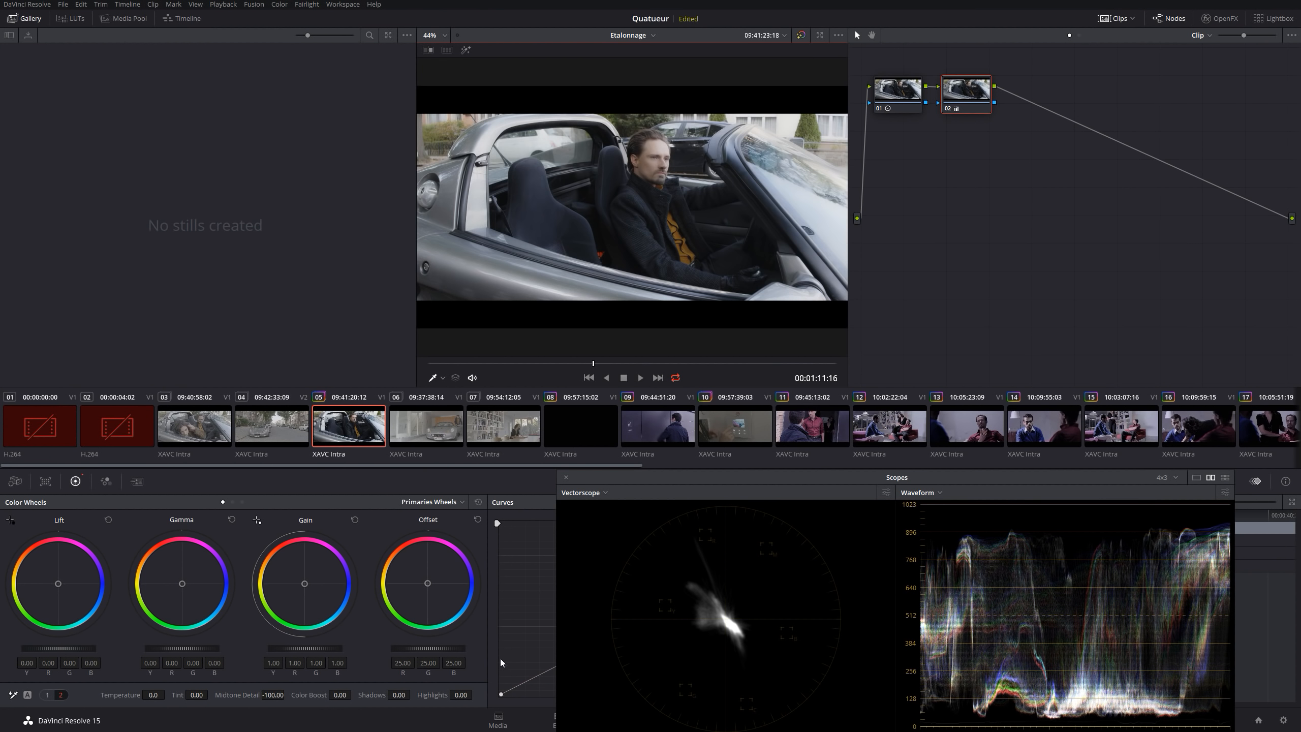
click(269, 696)
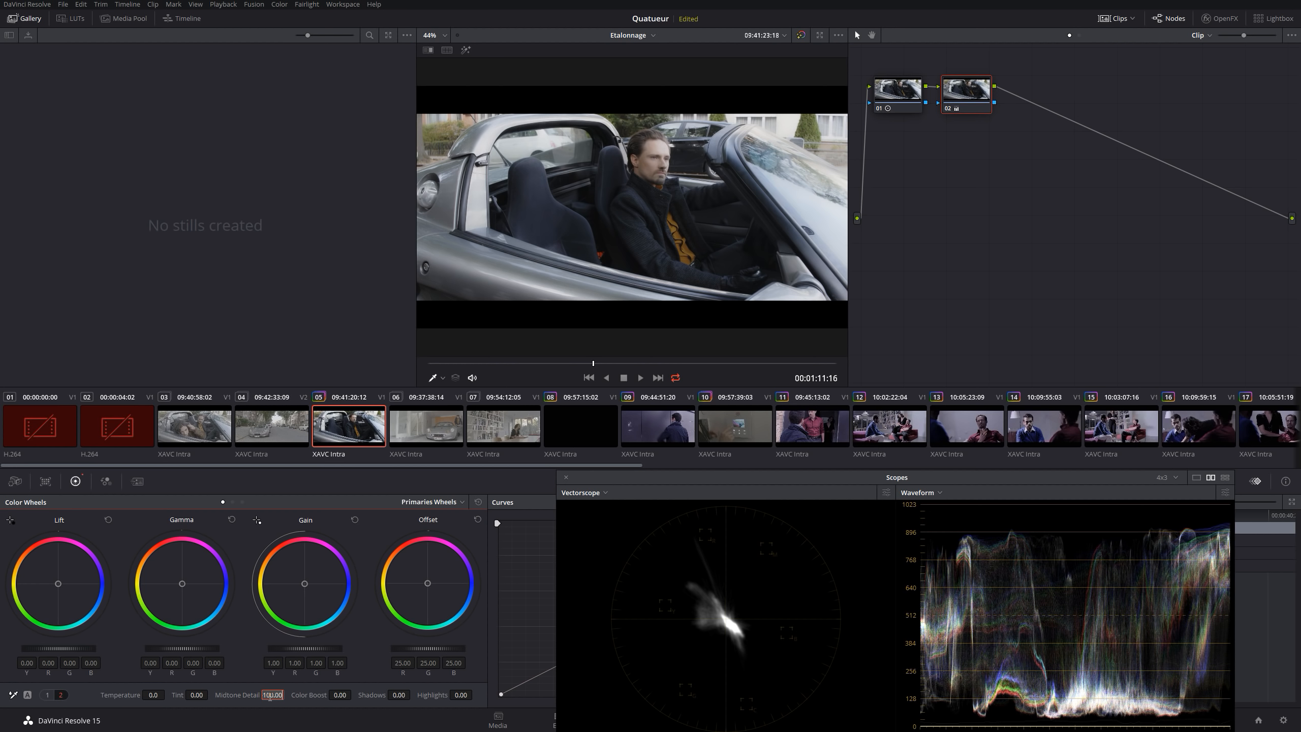
text(0)
key(Return)
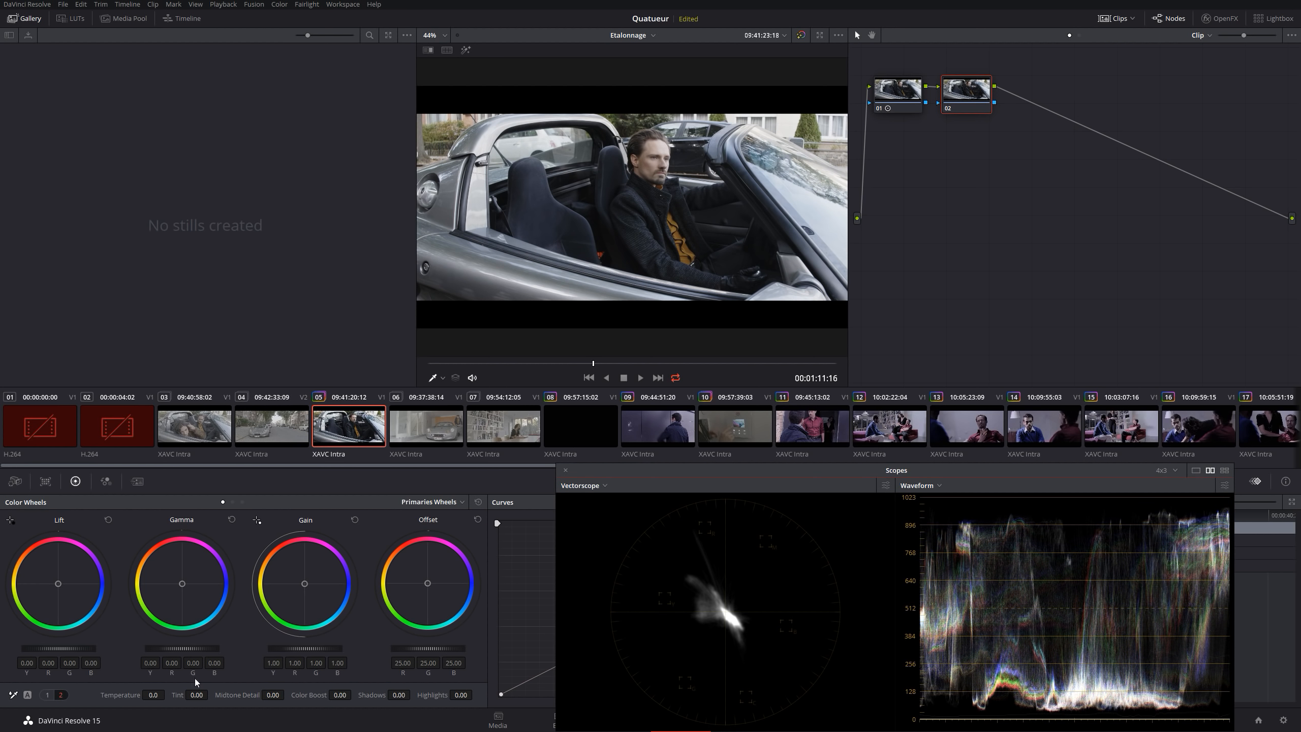
Move the scopes window aside to show the Blur palette, and bring the scopes back over the lower area
drag(734, 468, 674, 63)
click(712, 480)
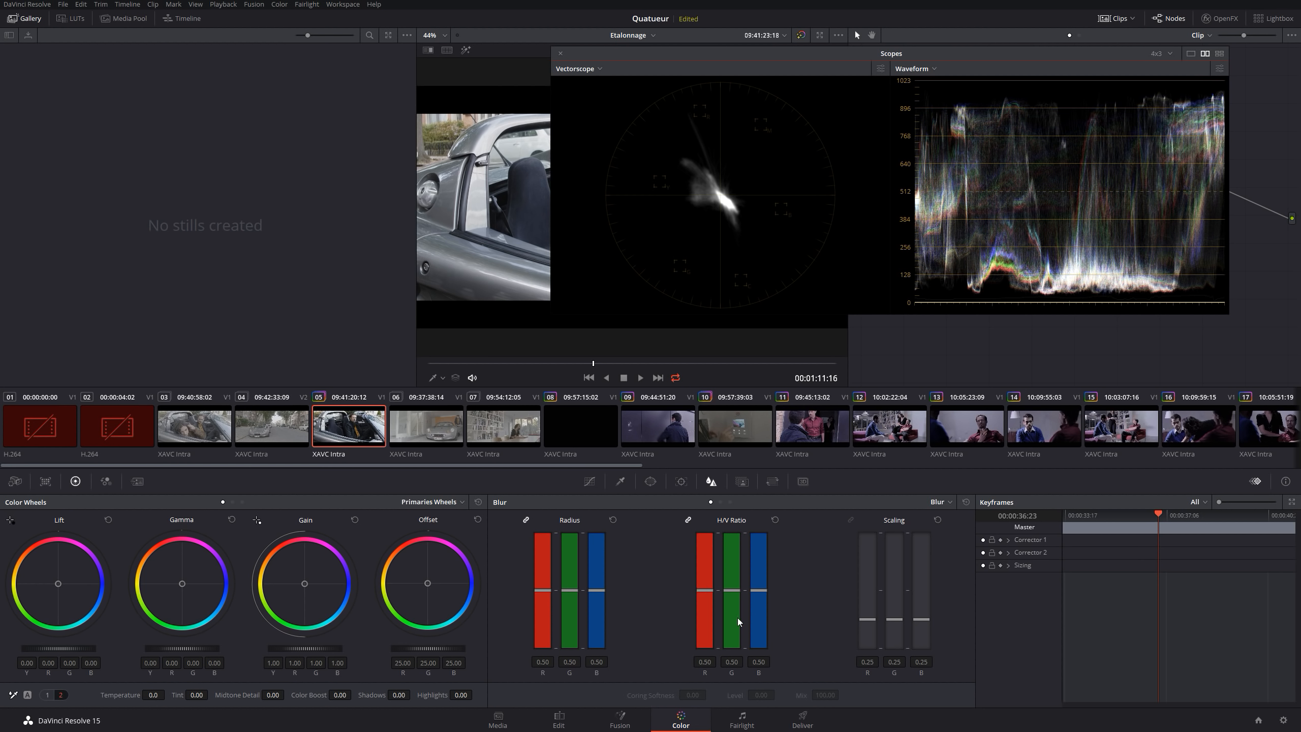
drag(822, 58, 857, 521)
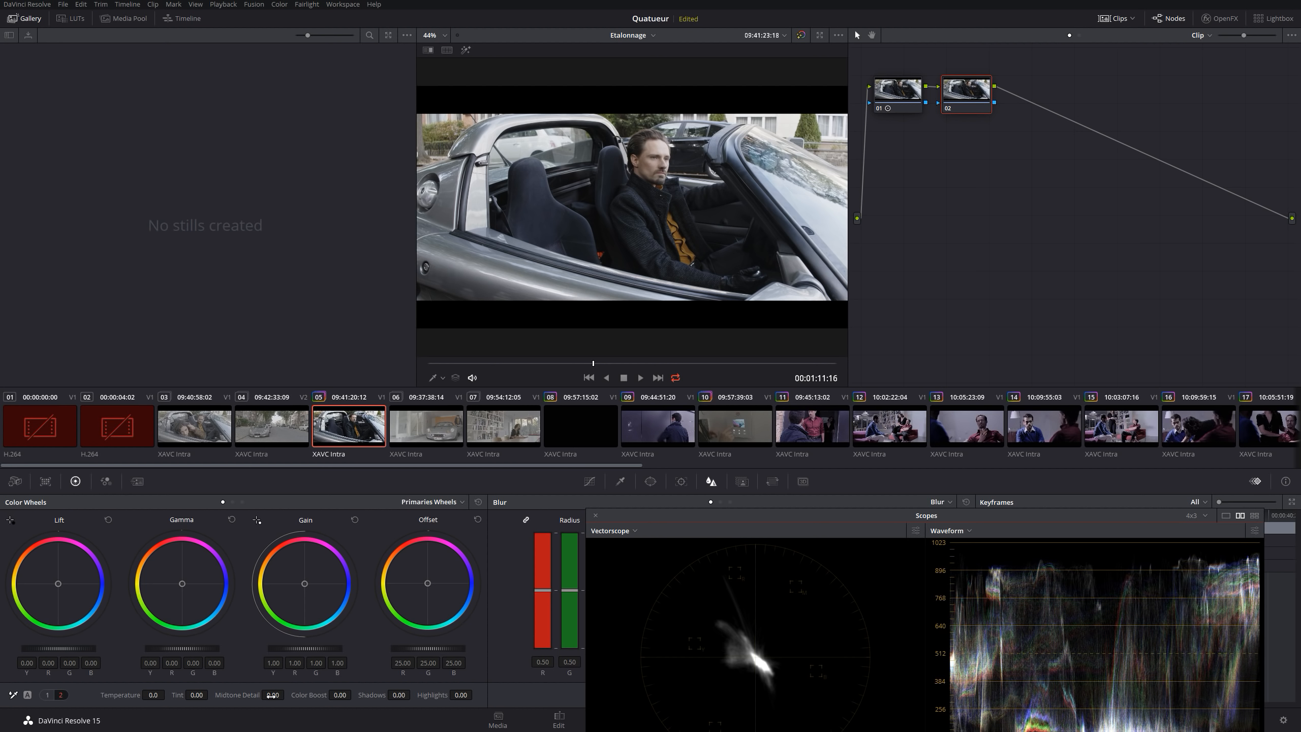
Try softening clip 05 with negative midtone detail, ending at -6.50, reposition the scopes window, and reset midtone detail to 0
drag(273, 694, 244, 695)
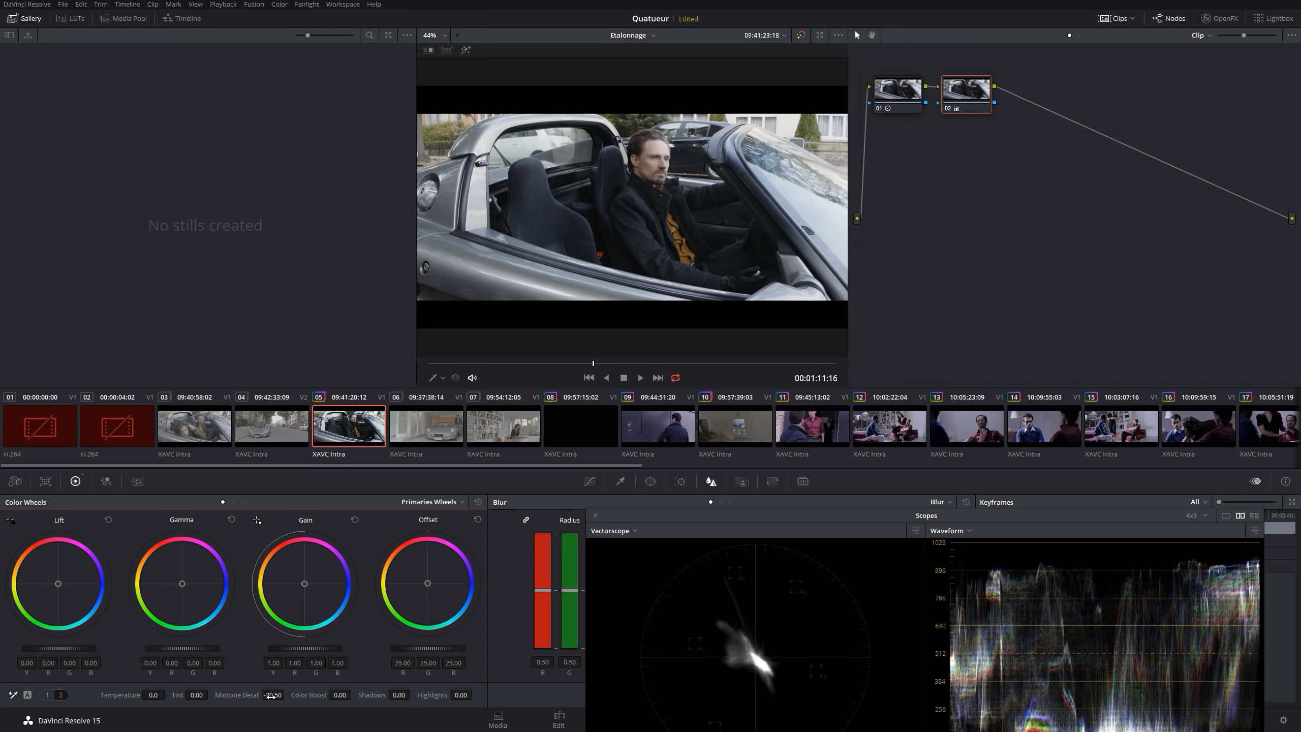
drag(244, 695, 272, 694)
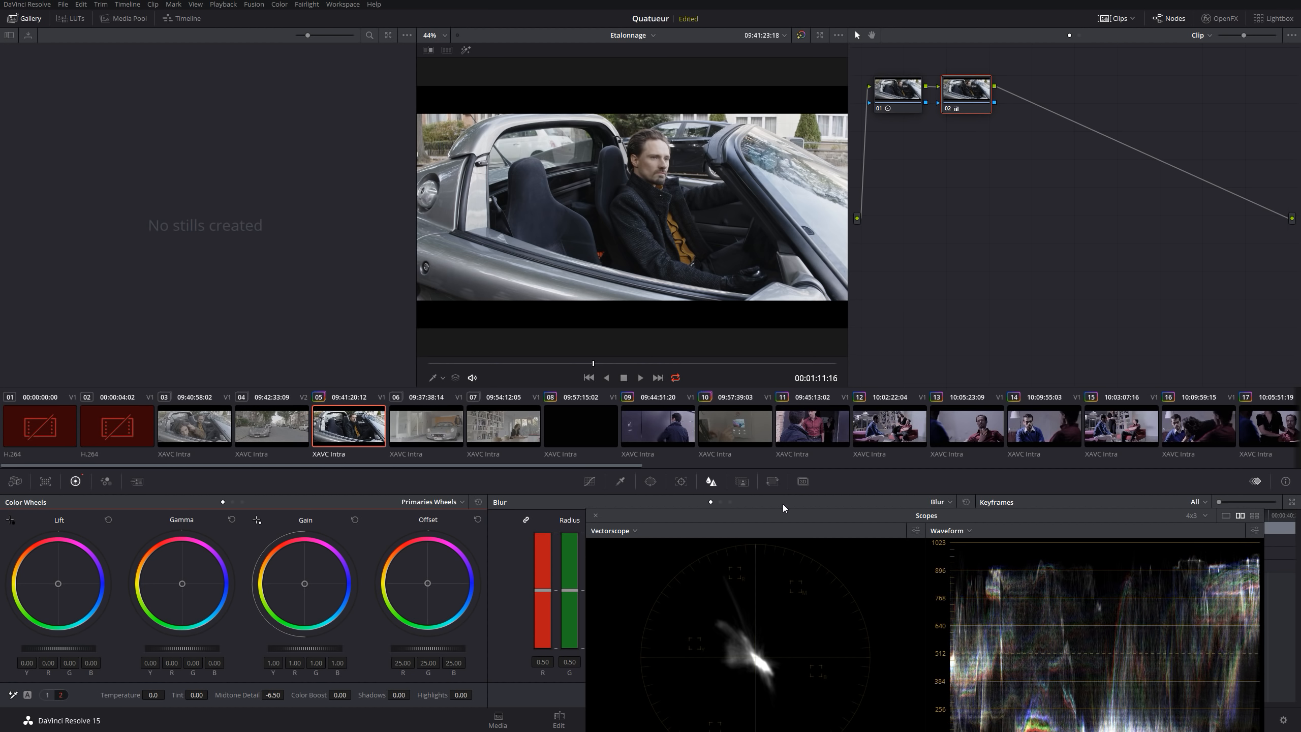
drag(771, 516, 785, 453)
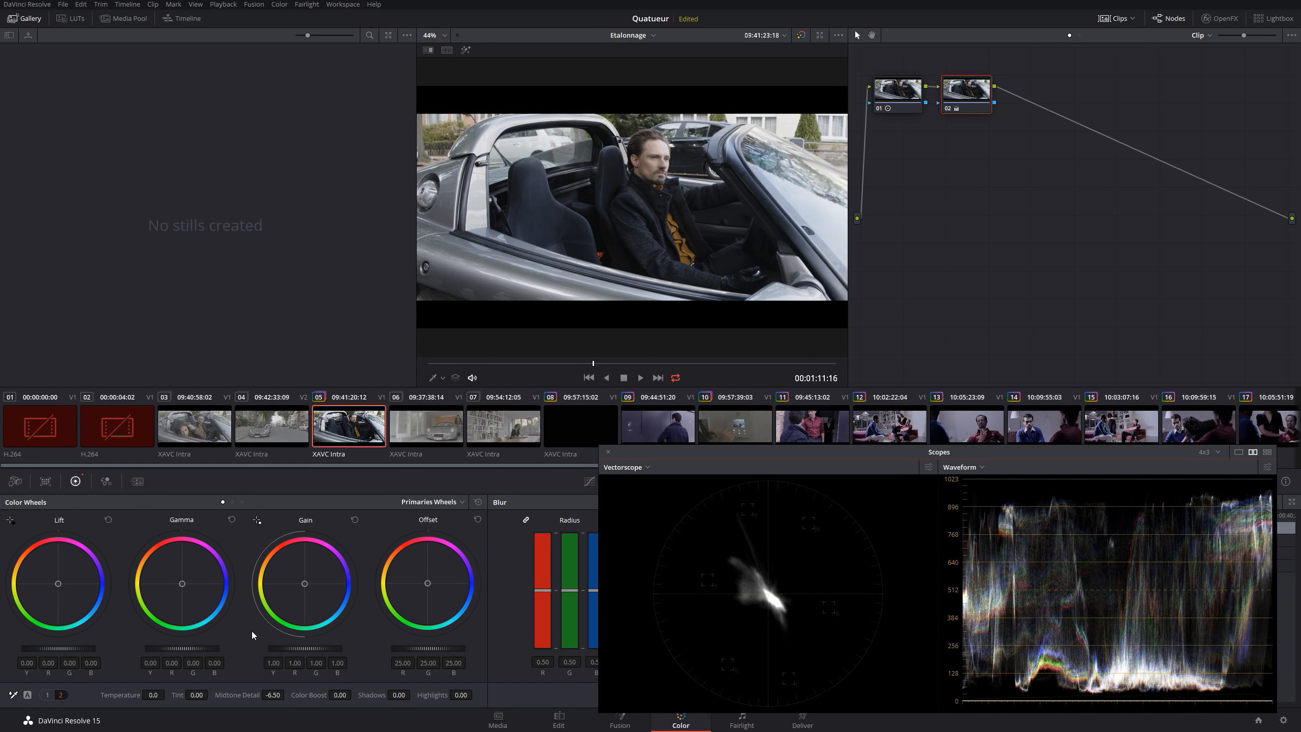
click(276, 694)
text(0)
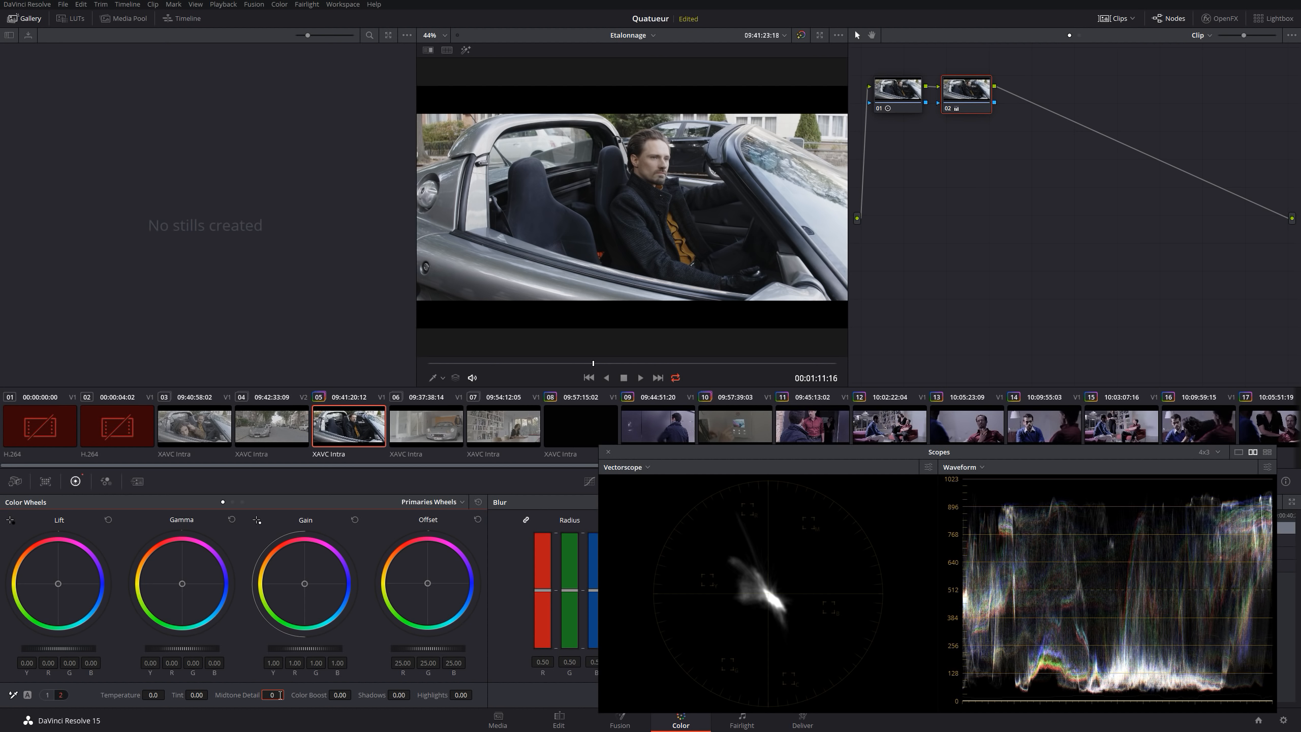
key(Return)
Try a color boost of 34.50 on node 02, and undo it
click(317, 695)
drag(334, 698, 351, 694)
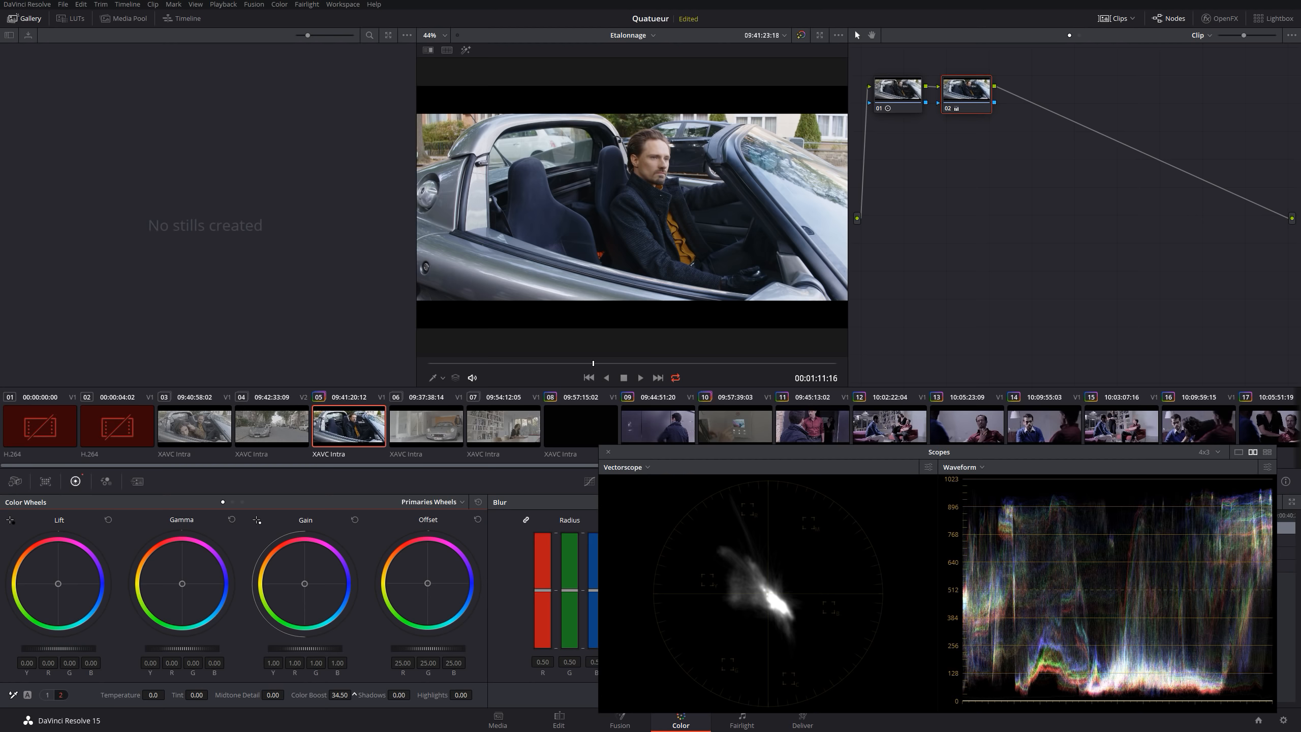
key(ctrl+z)
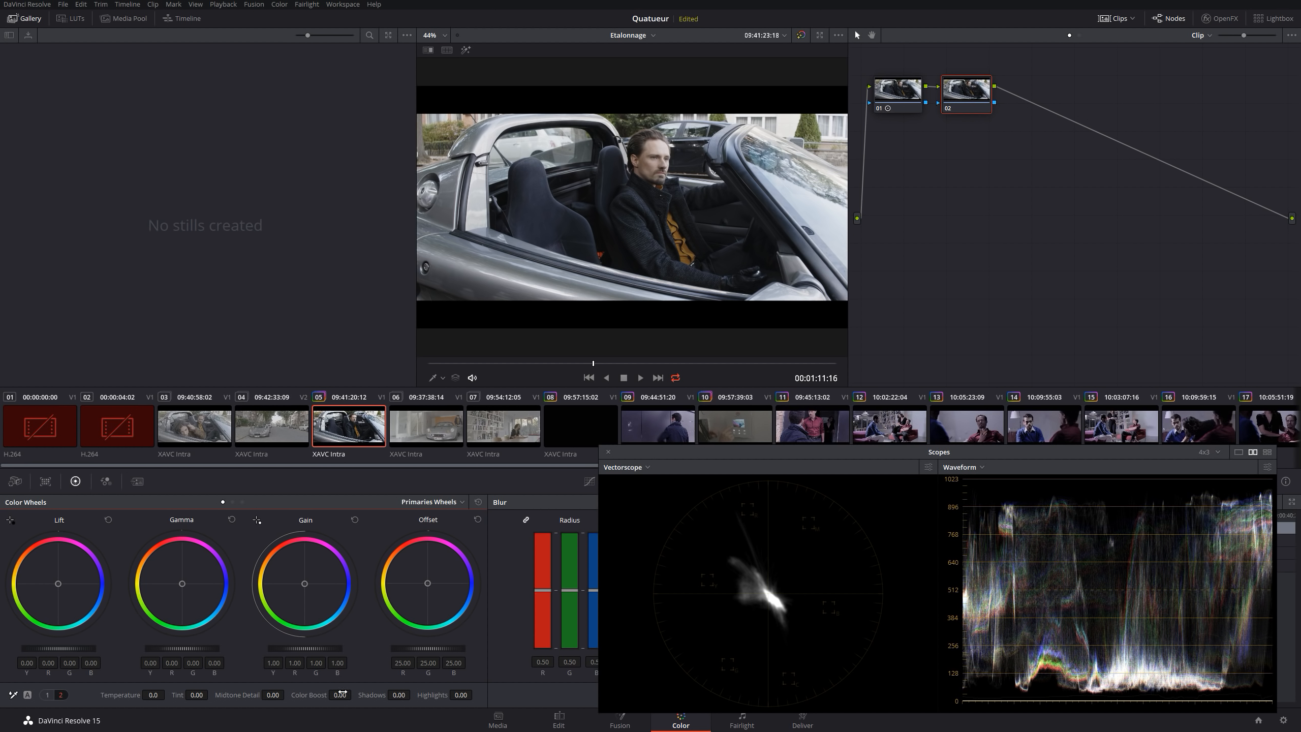
Raise node 02's saturation to 67.00 and view clip 05 in full screen
click(47, 694)
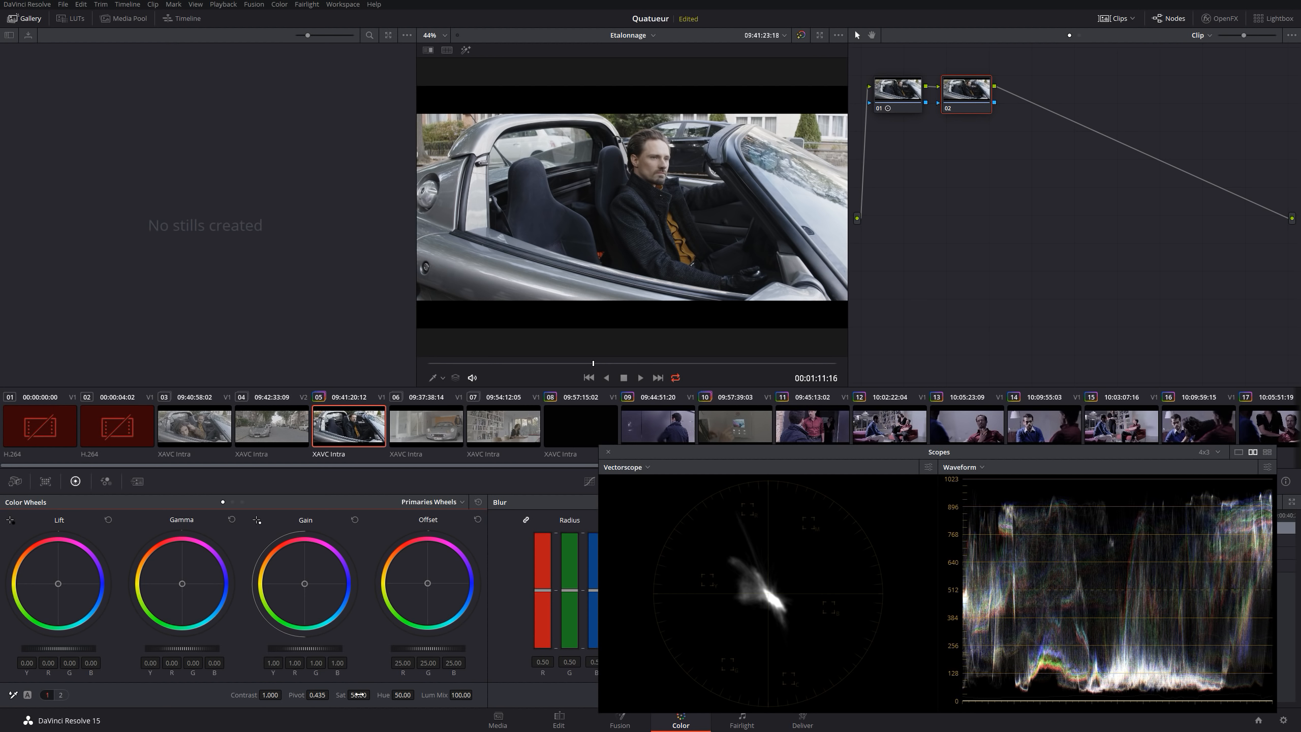
drag(365, 694, 392, 694)
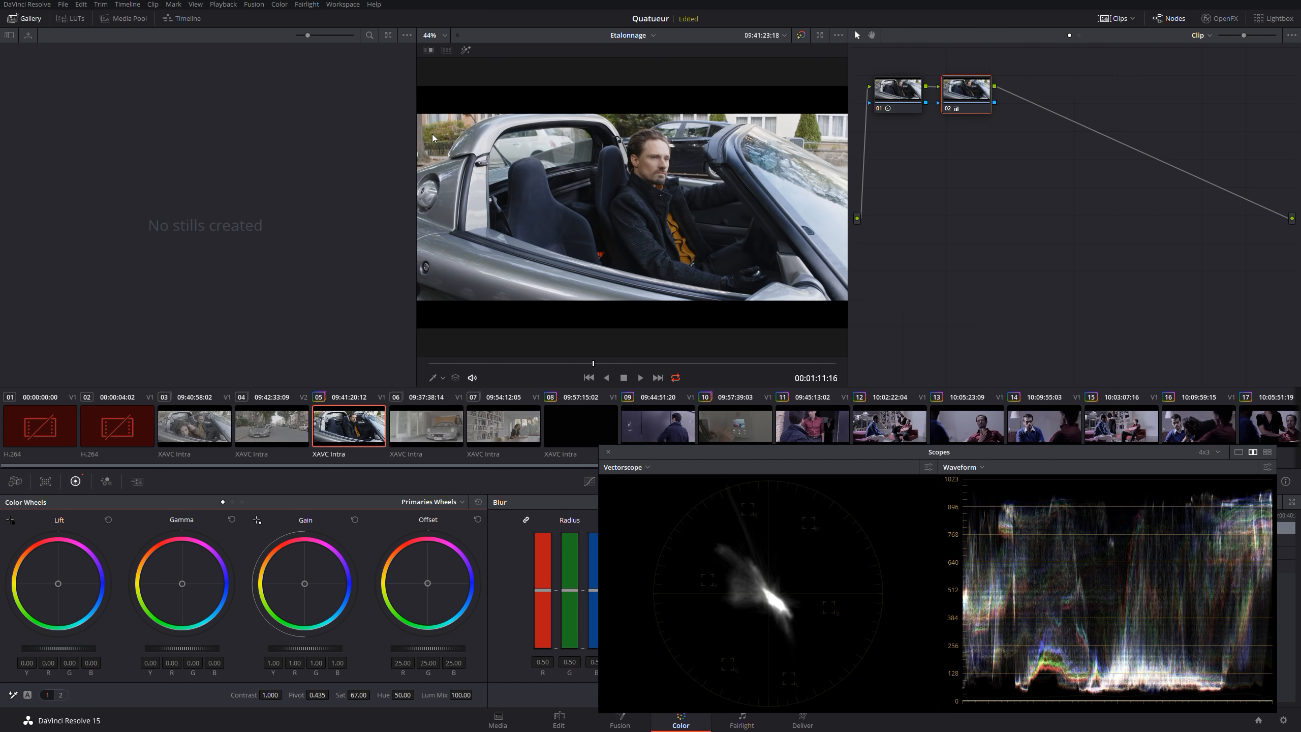
key(ctrl+f)
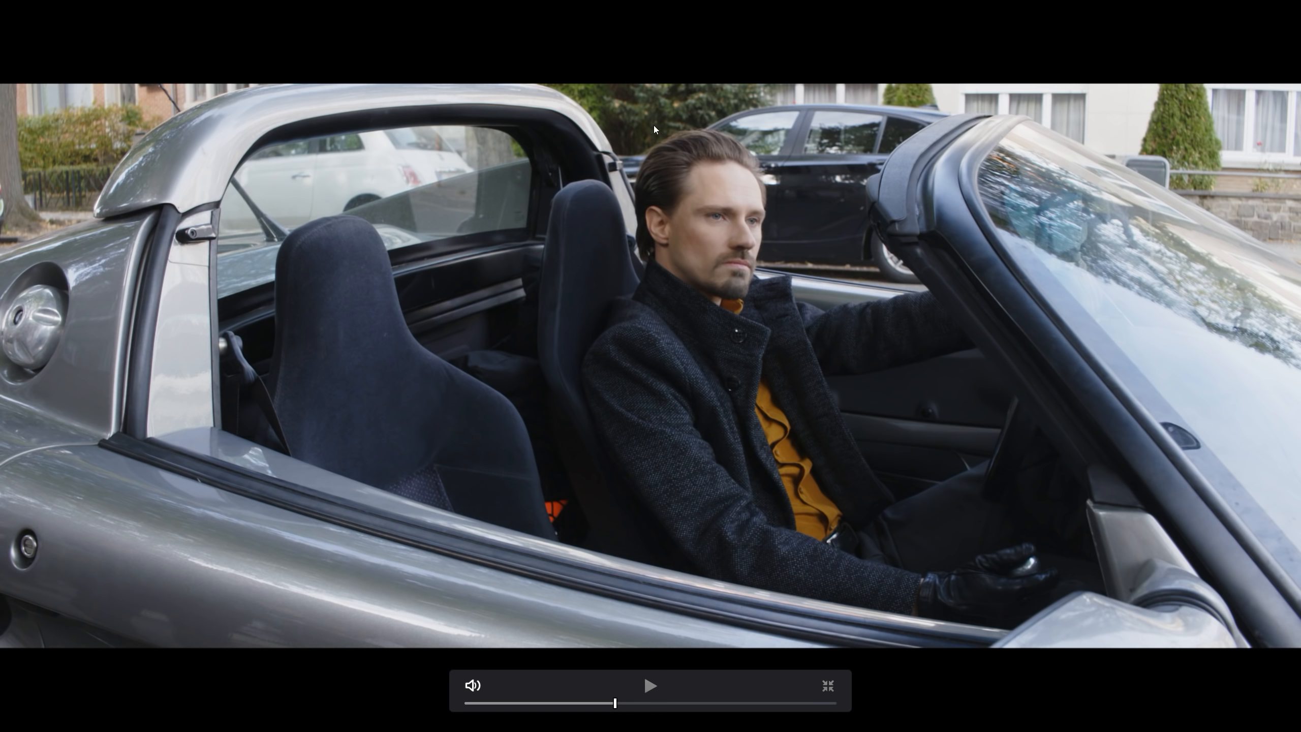
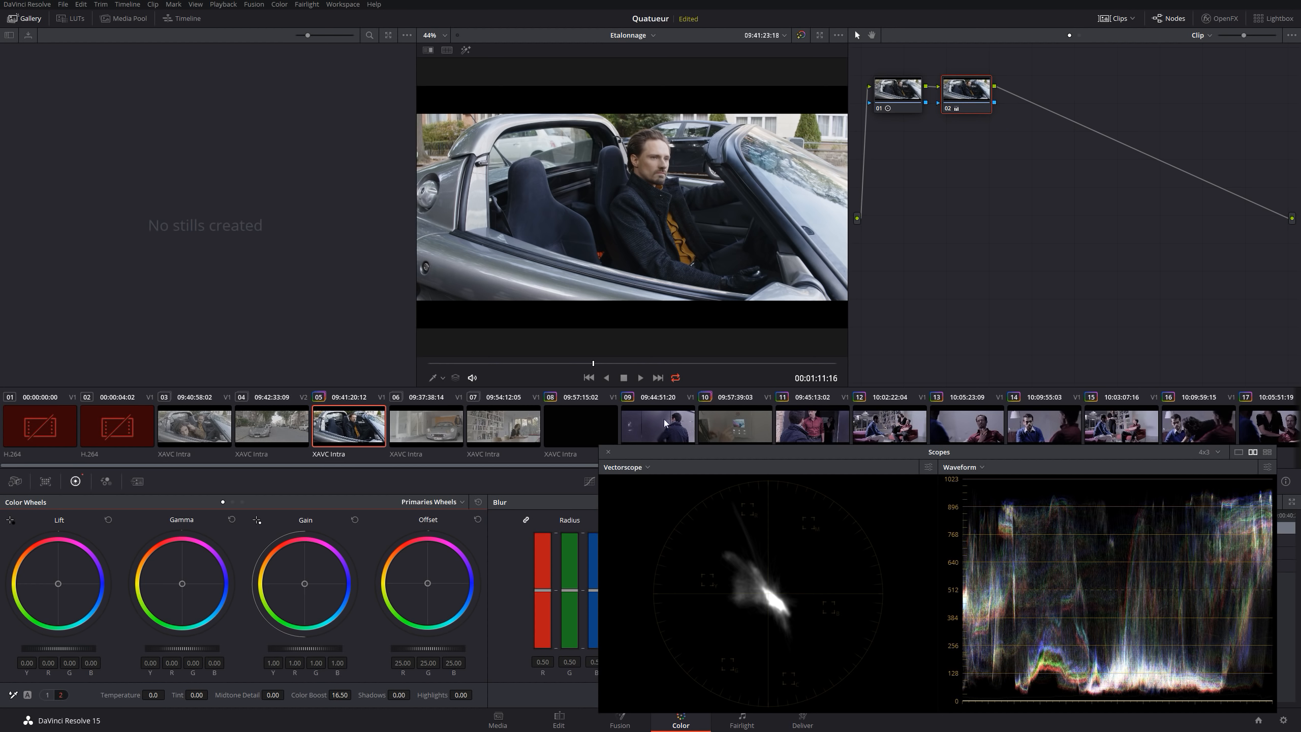
Compare clip 05 with node 02's color boost of 16.50 bypassed and active
key(ctrl+d)
key(ctrl+d)
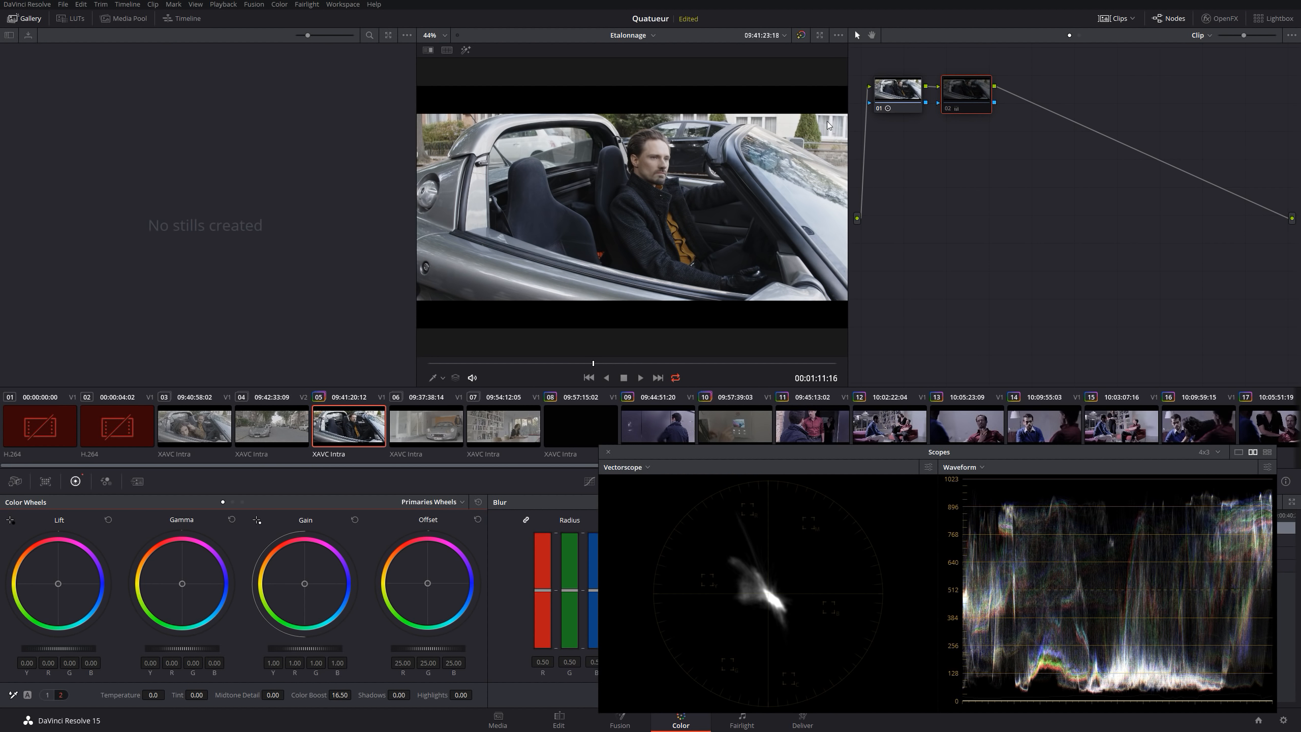
Switch node 02 off and on repeatedly to judge its color boost in the viewer and scopes
key(ctrl+d)
key(ctrl+d)
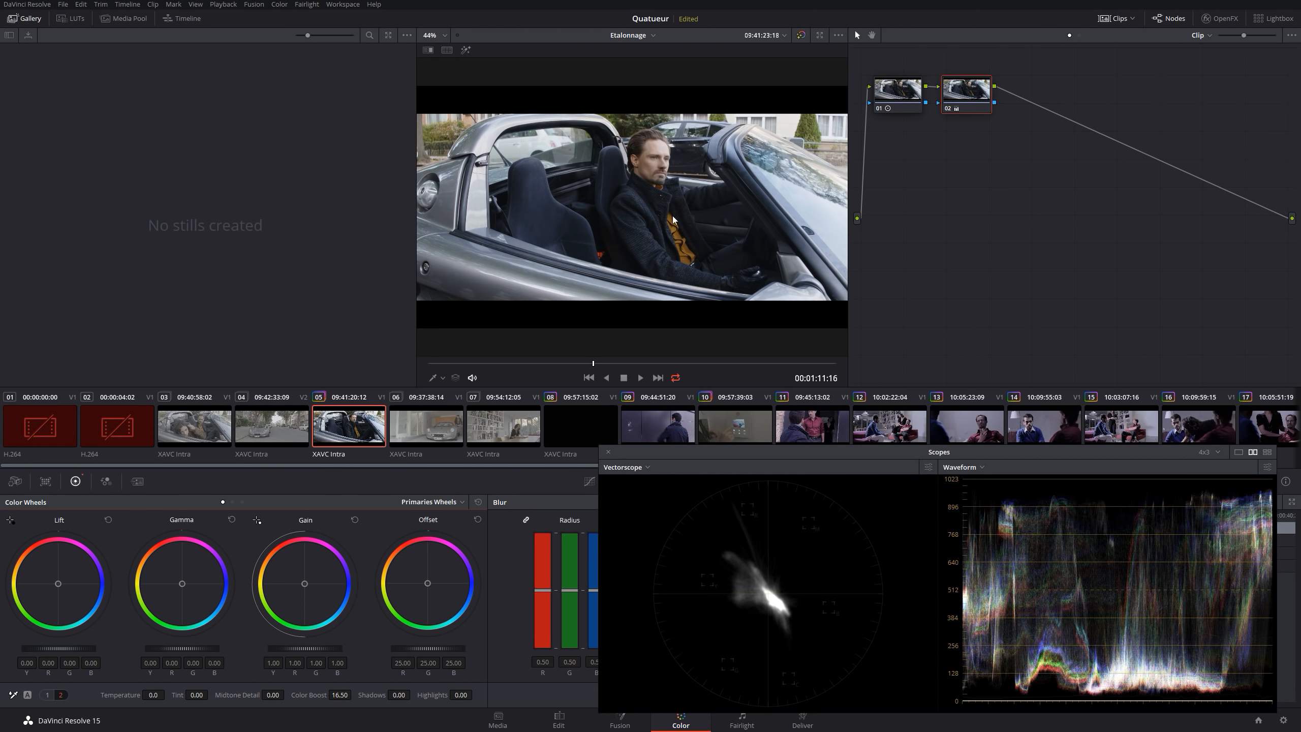
key(ctrl+d)
key(ctrl+d)
key(ctrl+d)
key(ctrl+d)
key(ctrl+d)
key(ctrl+d)
key(ctrl+d)
Lower node 02's saturation to about 38 and raise its color boost to 42.50
click(45, 695)
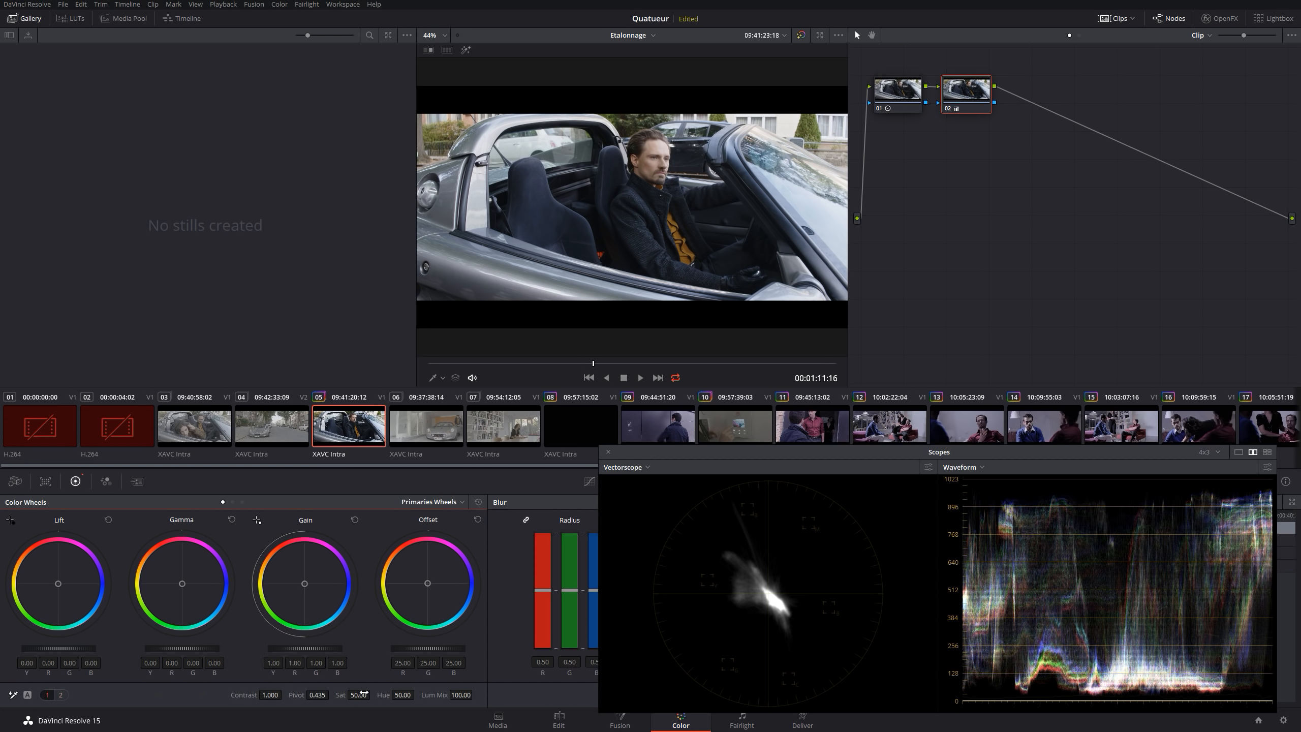
drag(358, 695, 331, 695)
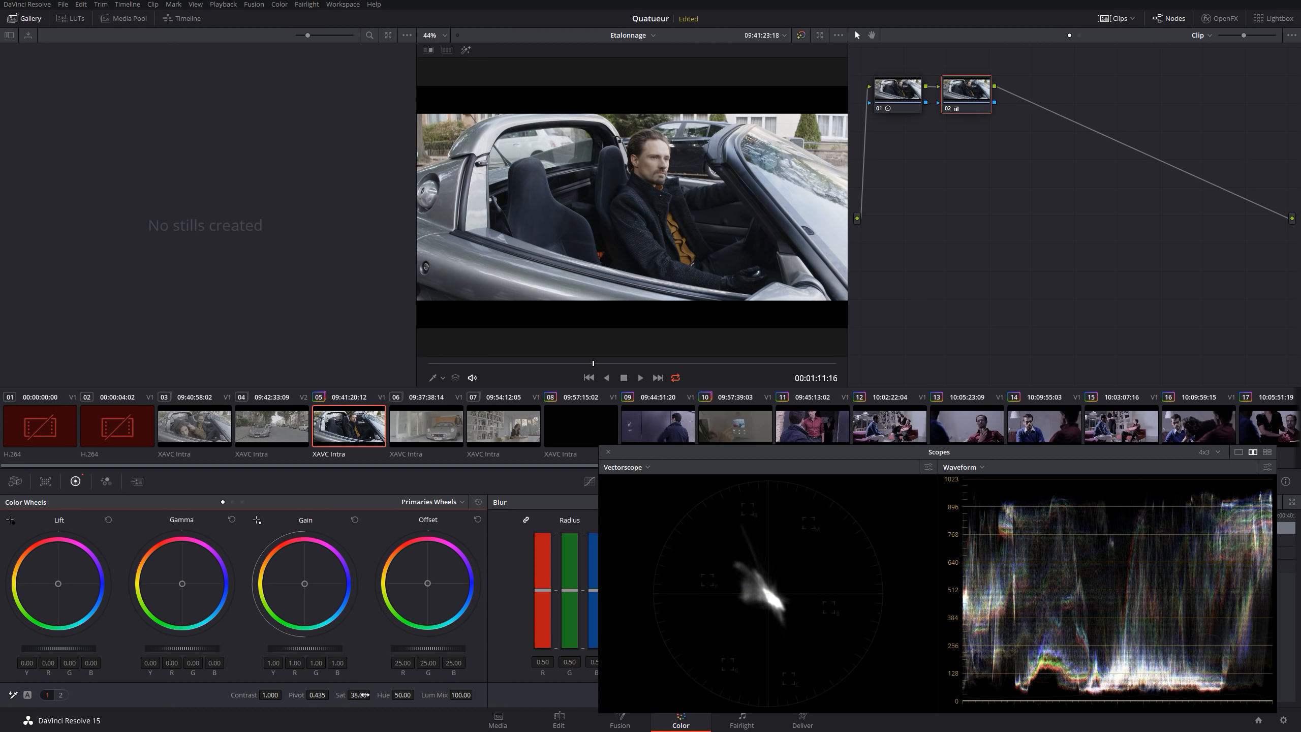
drag(365, 694, 360, 694)
click(61, 695)
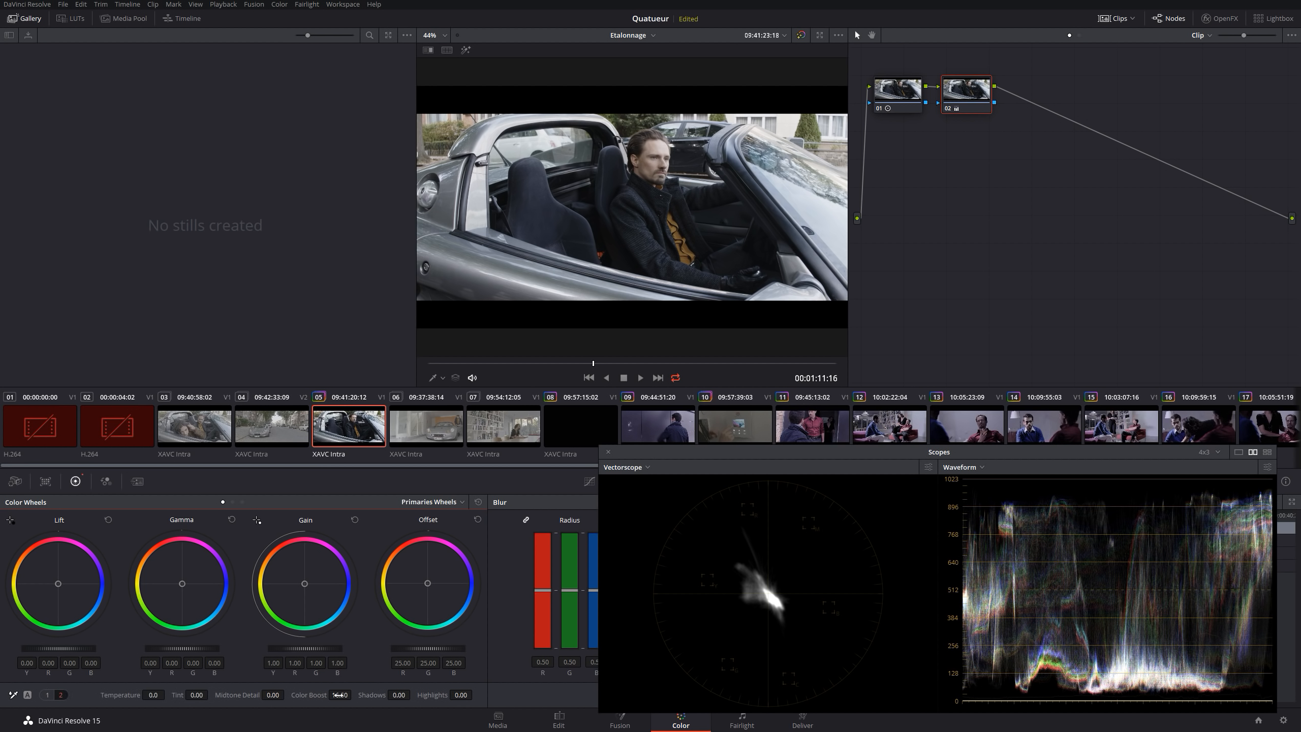
mouse_move(339, 695)
mouse_down()
mouse_move(381, 695)
mouse_move(345, 689)
mouse_move(354, 675)
mouse_up()
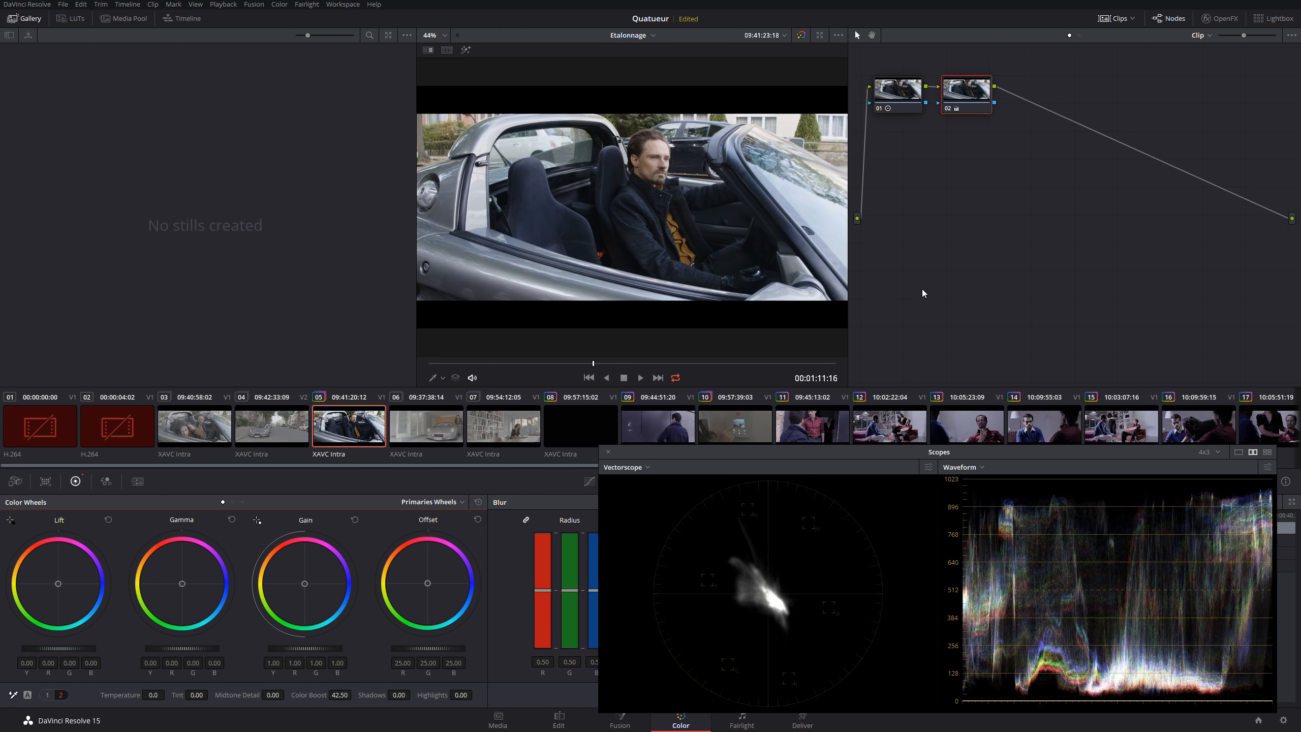
View clip 05 in full screen, and undo node 02's saturation and color boost adjustments
key(ctrl+shift+w)
key(ctrl+f)
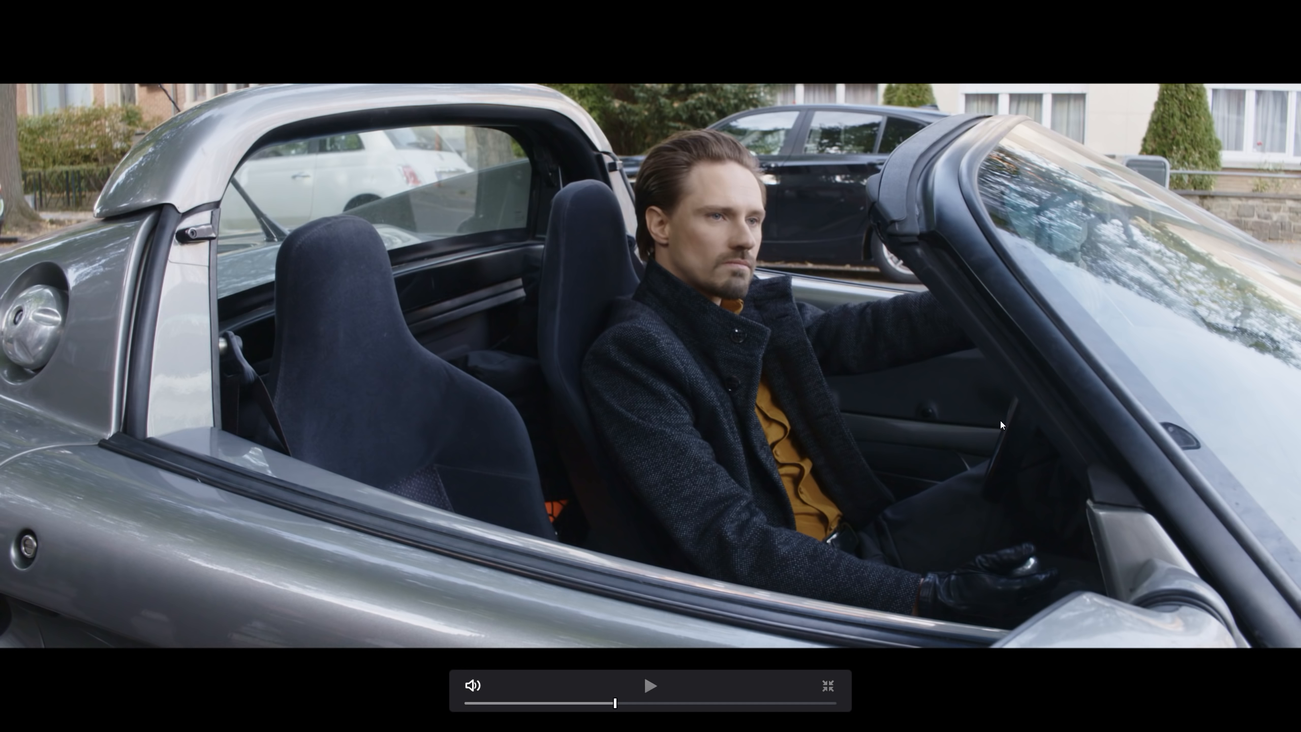
key(Escape)
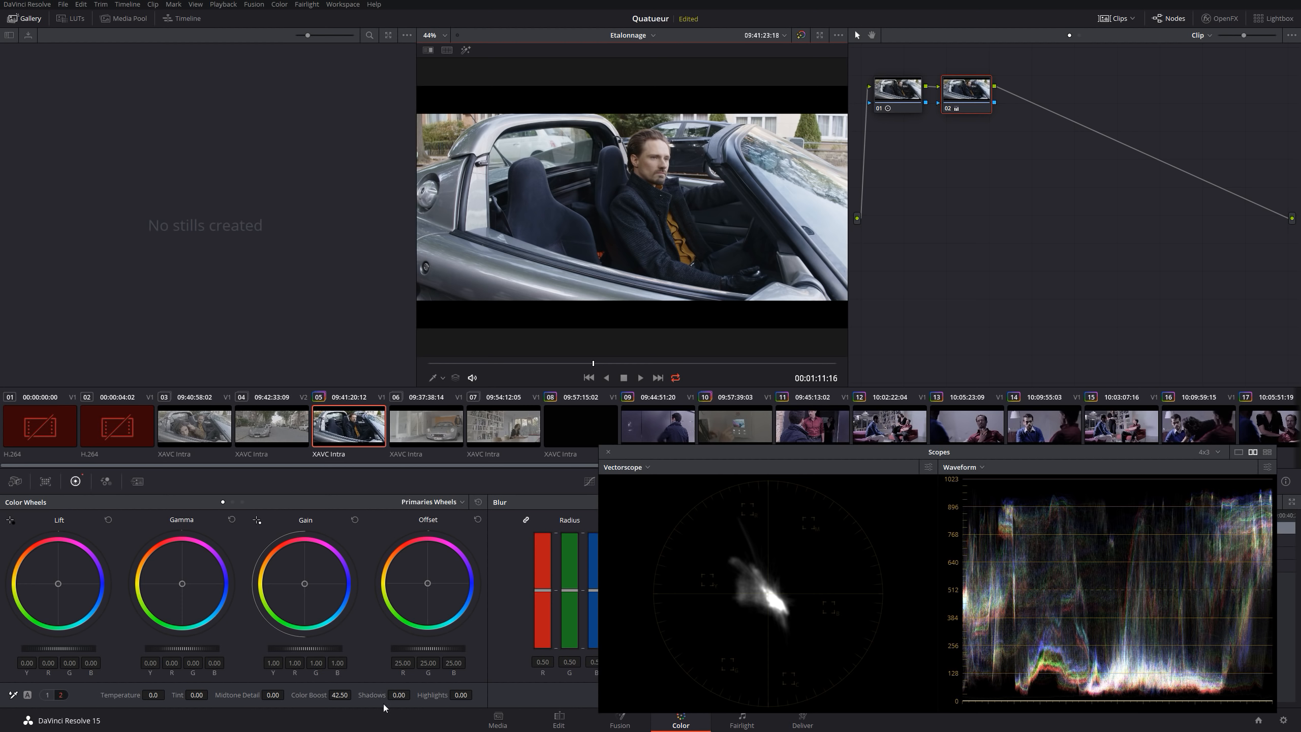
key(ctrl+z)
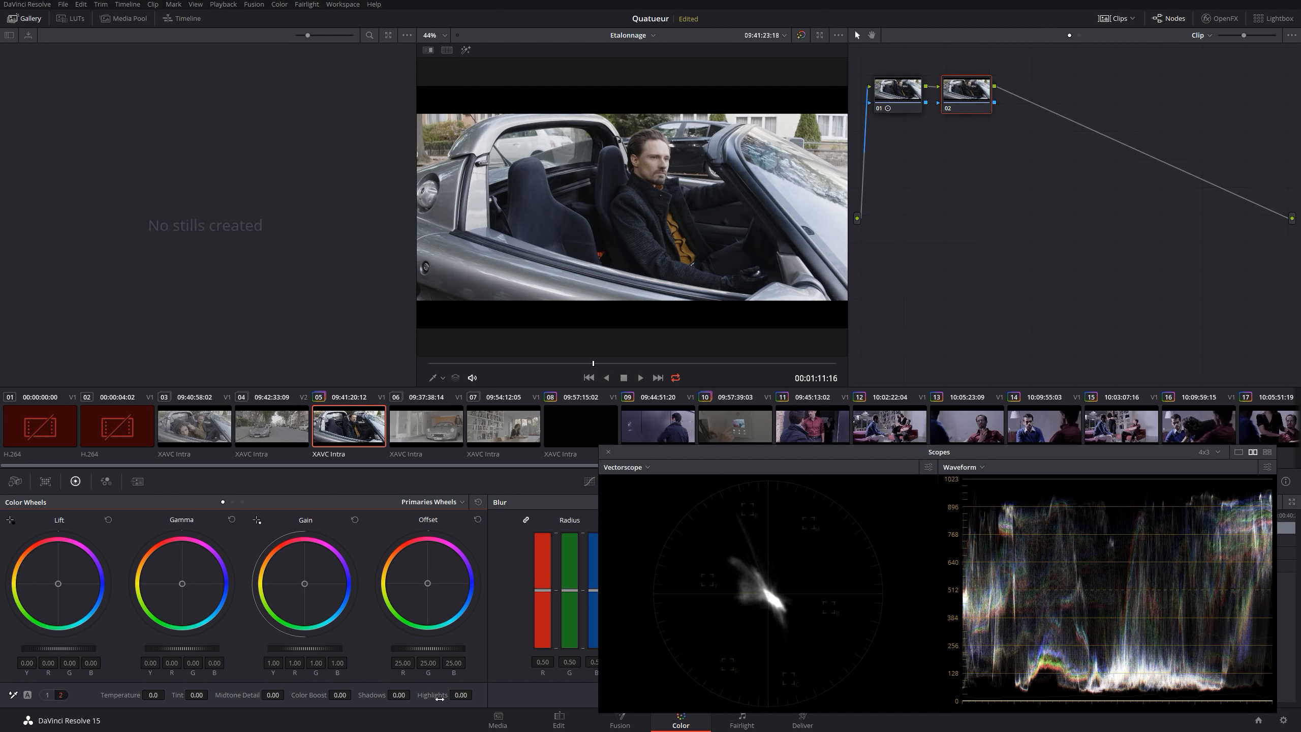
Set node 02's contrast to 1.104 and its pivot to 0.311
click(47, 695)
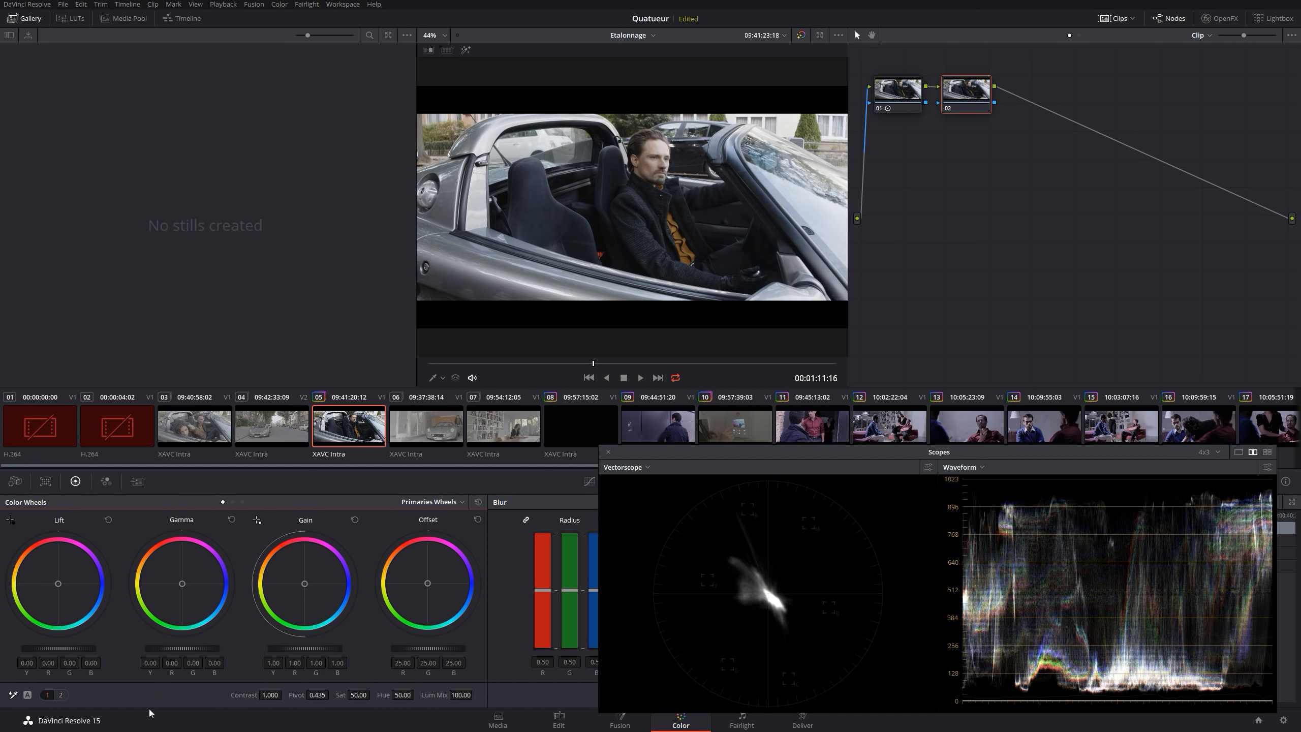
drag(284, 693, 332, 695)
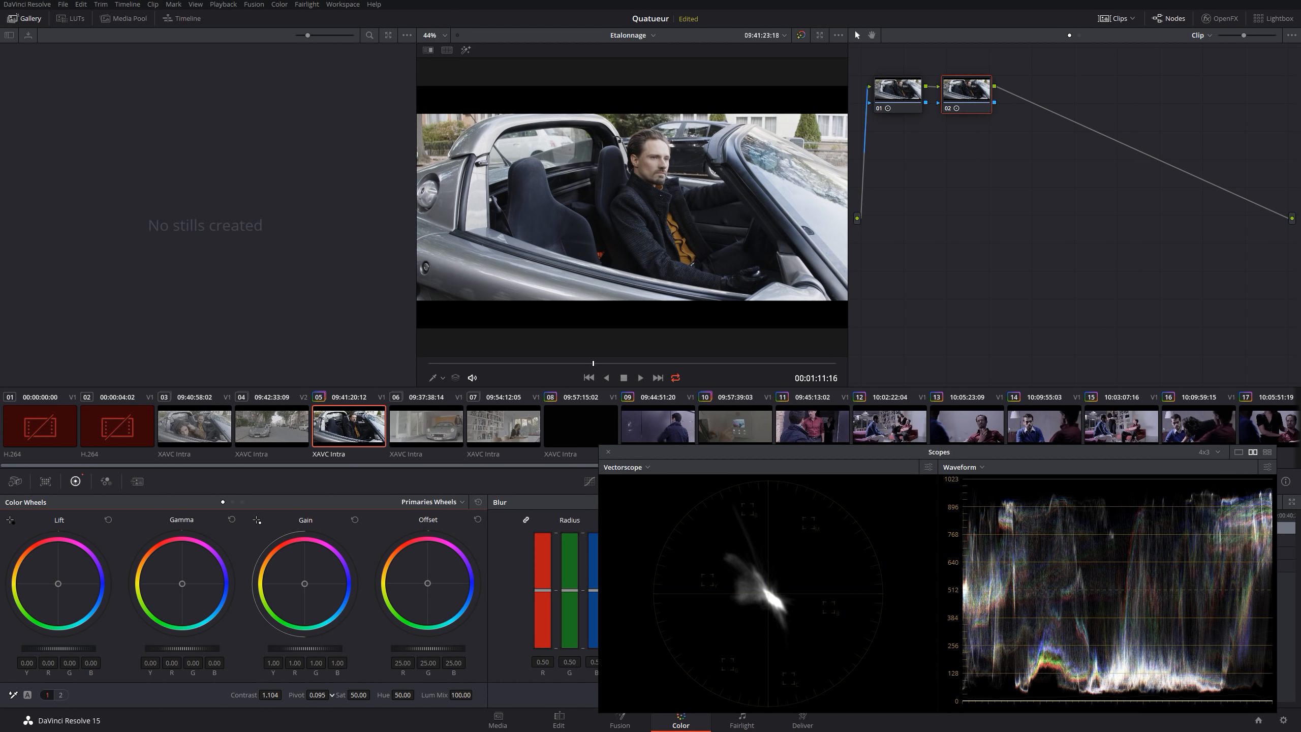
Try raising and lowering node 02's shadows and highlights, ending with shadows at -23.00 and highlights at -1.00
click(60, 695)
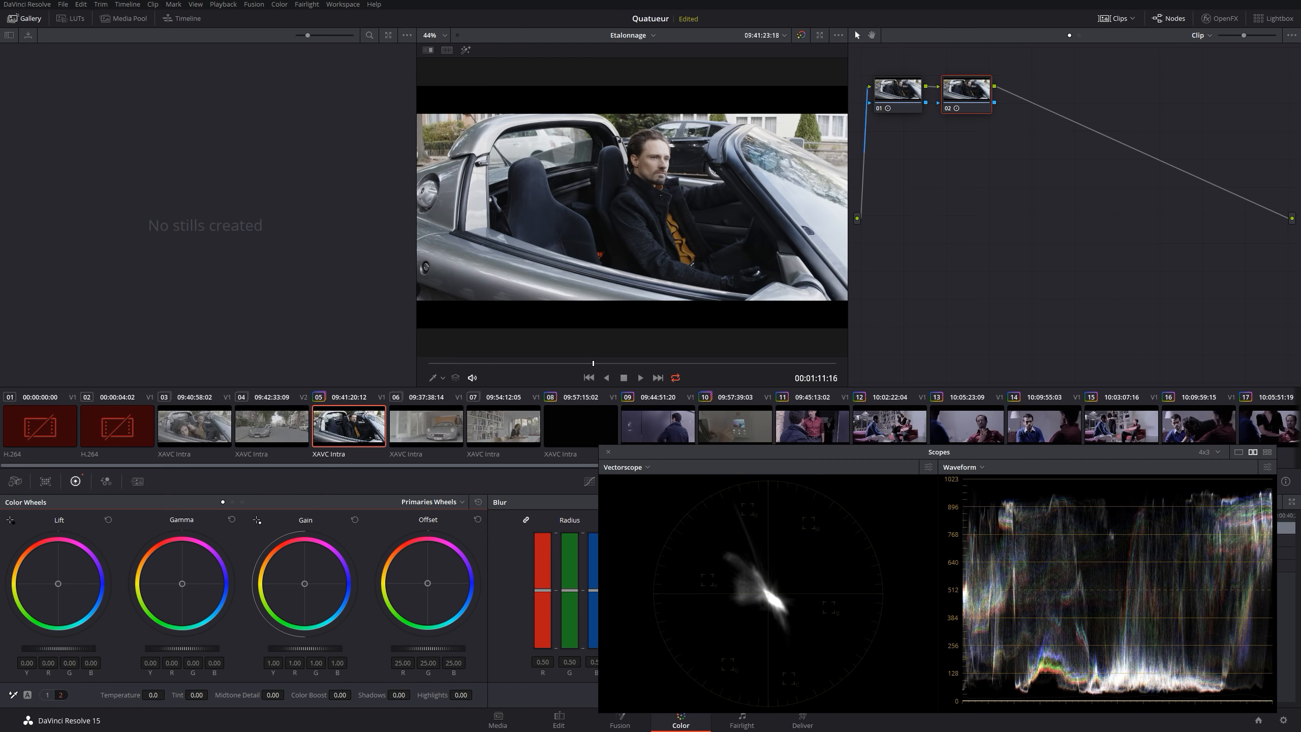
mouse_move(398, 694)
mouse_down()
mouse_move(379, 694)
mouse_move(398, 695)
mouse_up()
drag(398, 694, 398, 695)
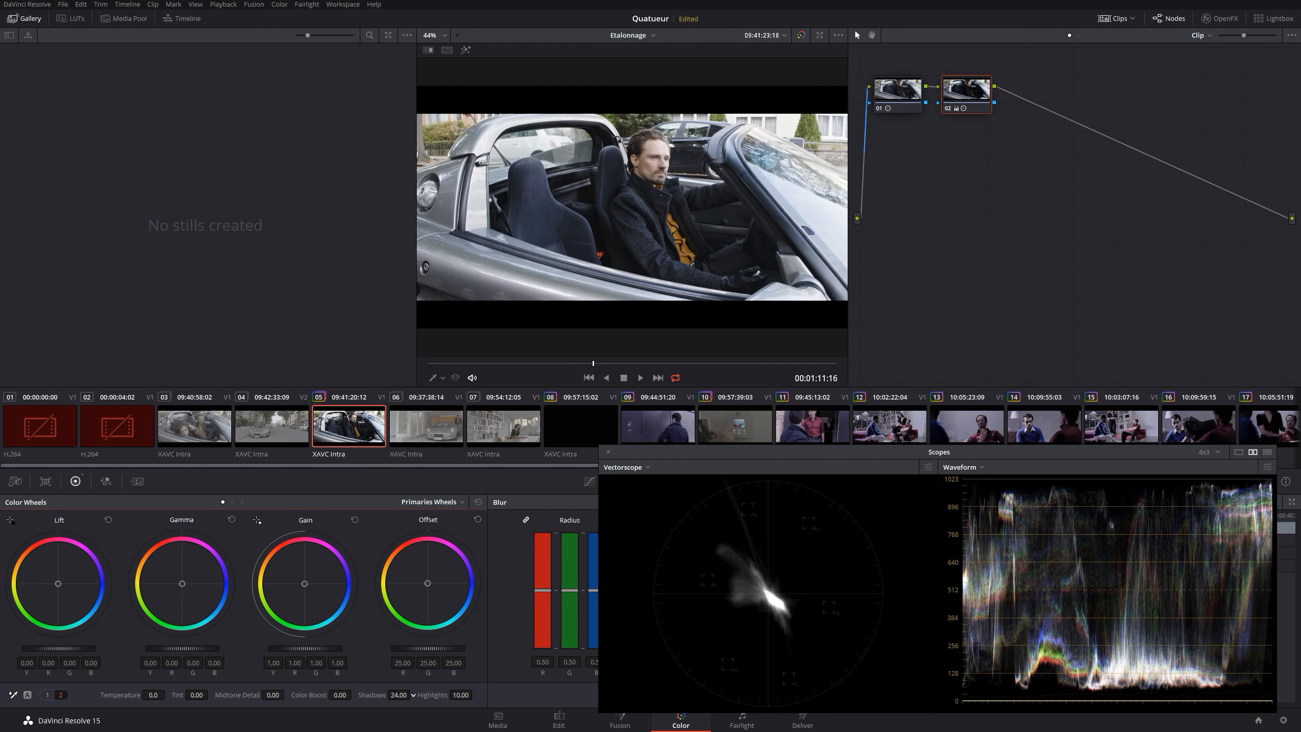
drag(413, 695, 389, 695)
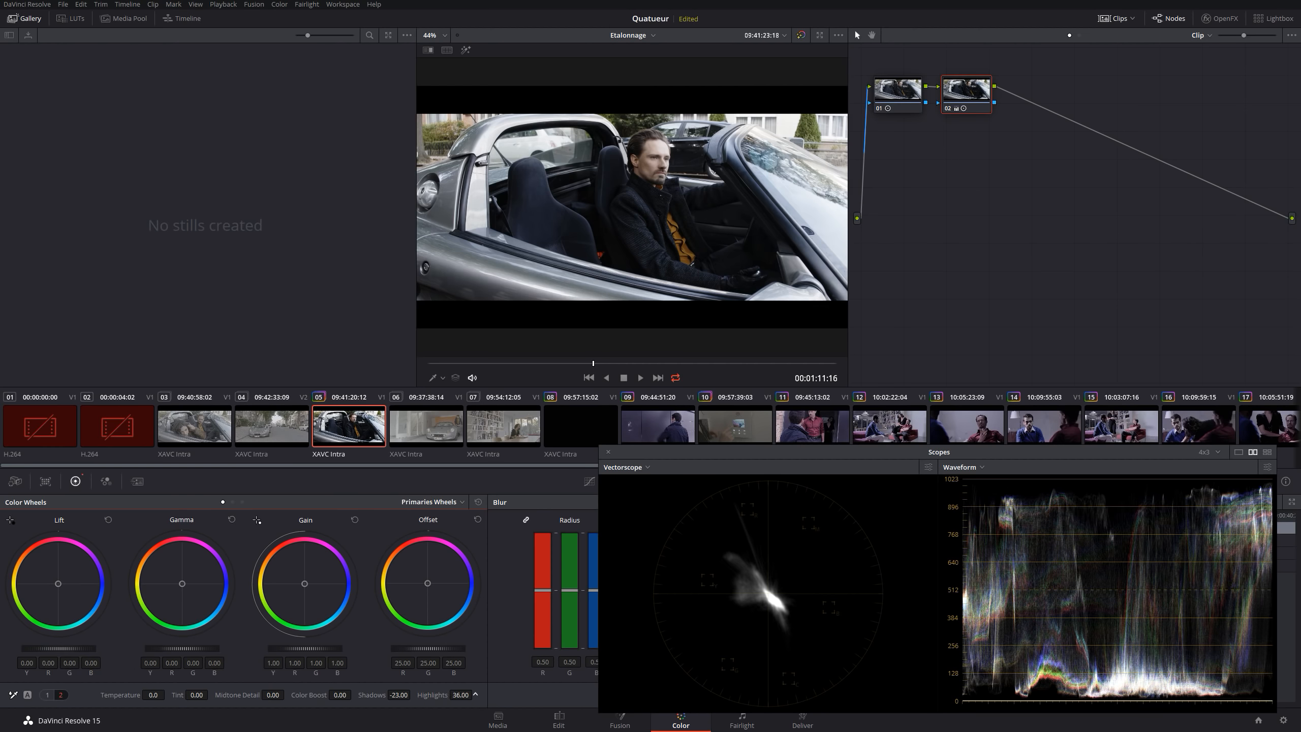
drag(475, 695, 473, 694)
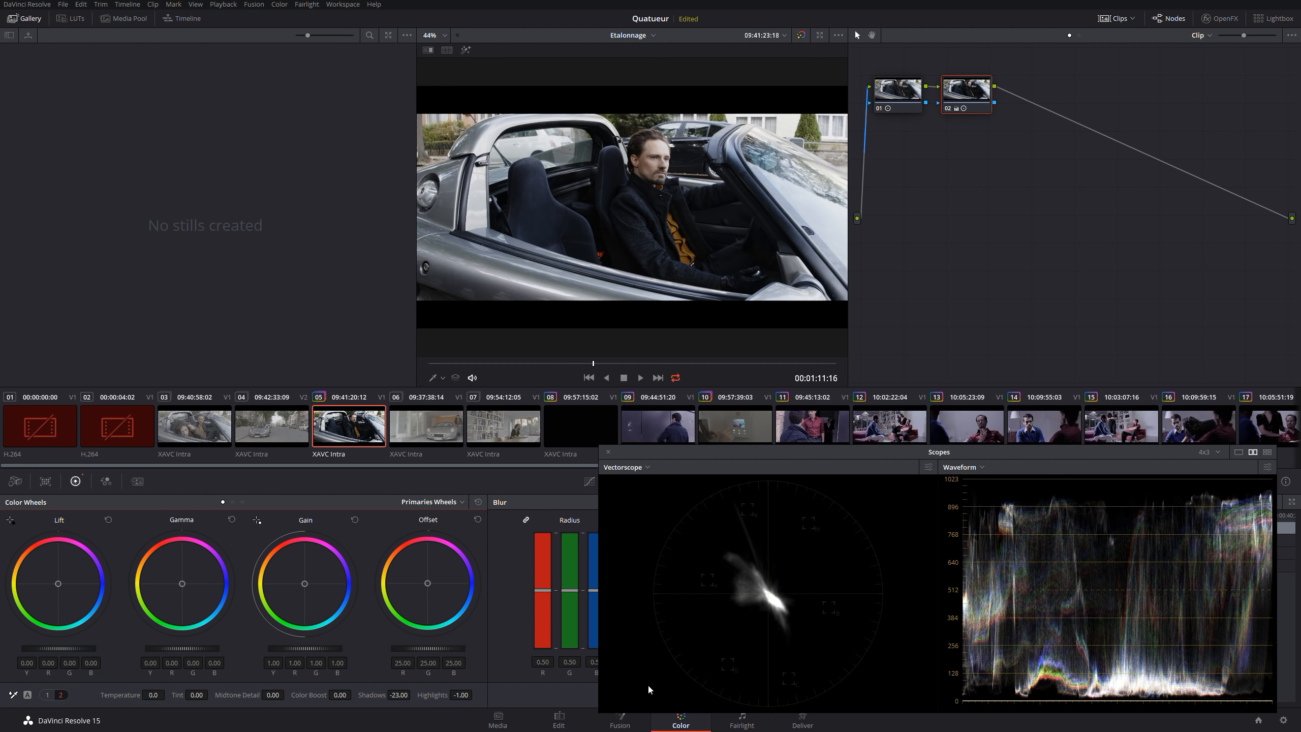
Check node 02's contrast and pivot settings, and set its shadows to 5.00
click(48, 696)
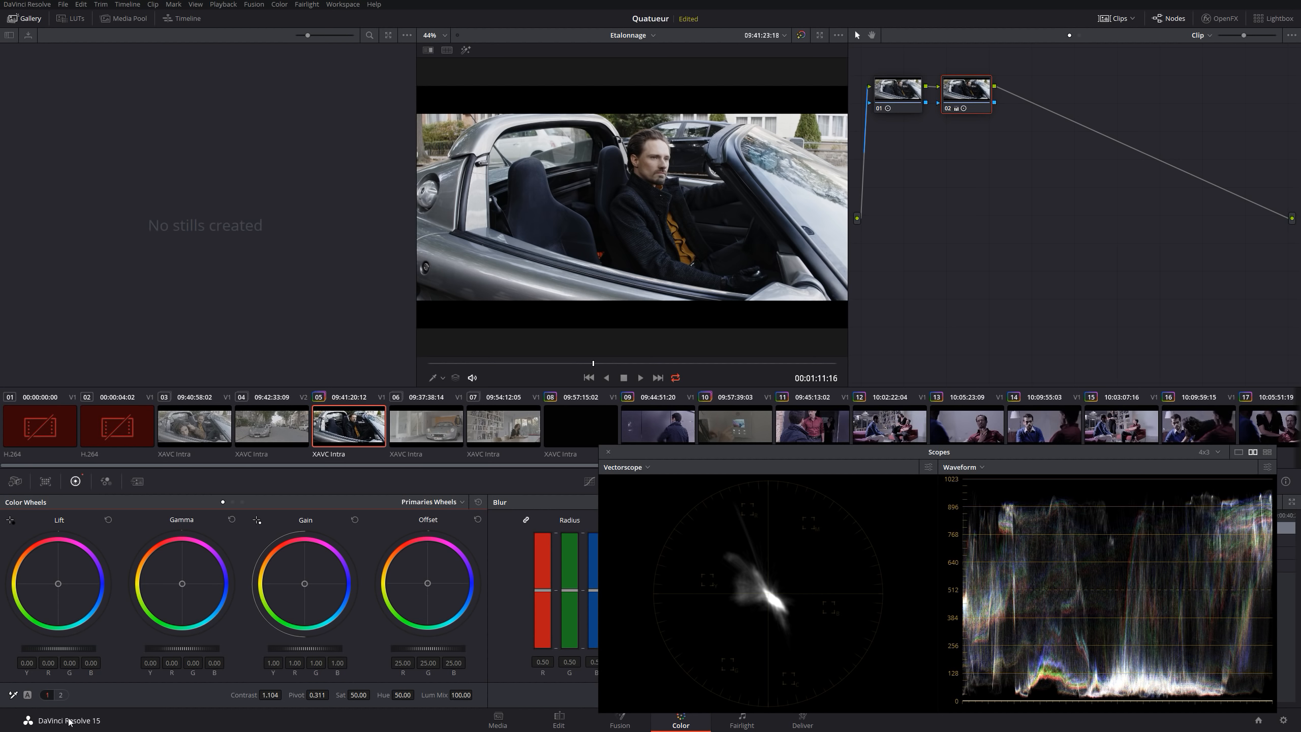
click(60, 694)
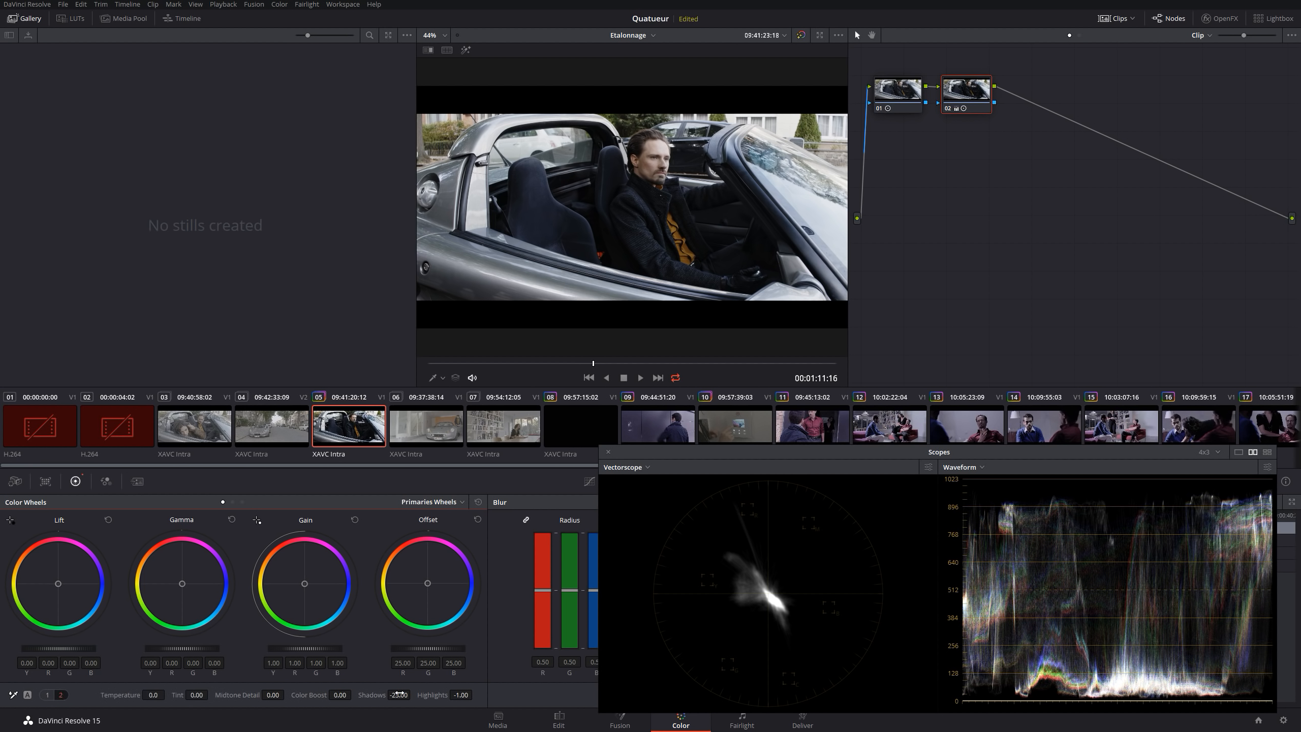
mouse_move(399, 693)
mouse_down()
mouse_move(385, 694)
mouse_move(414, 693)
mouse_up()
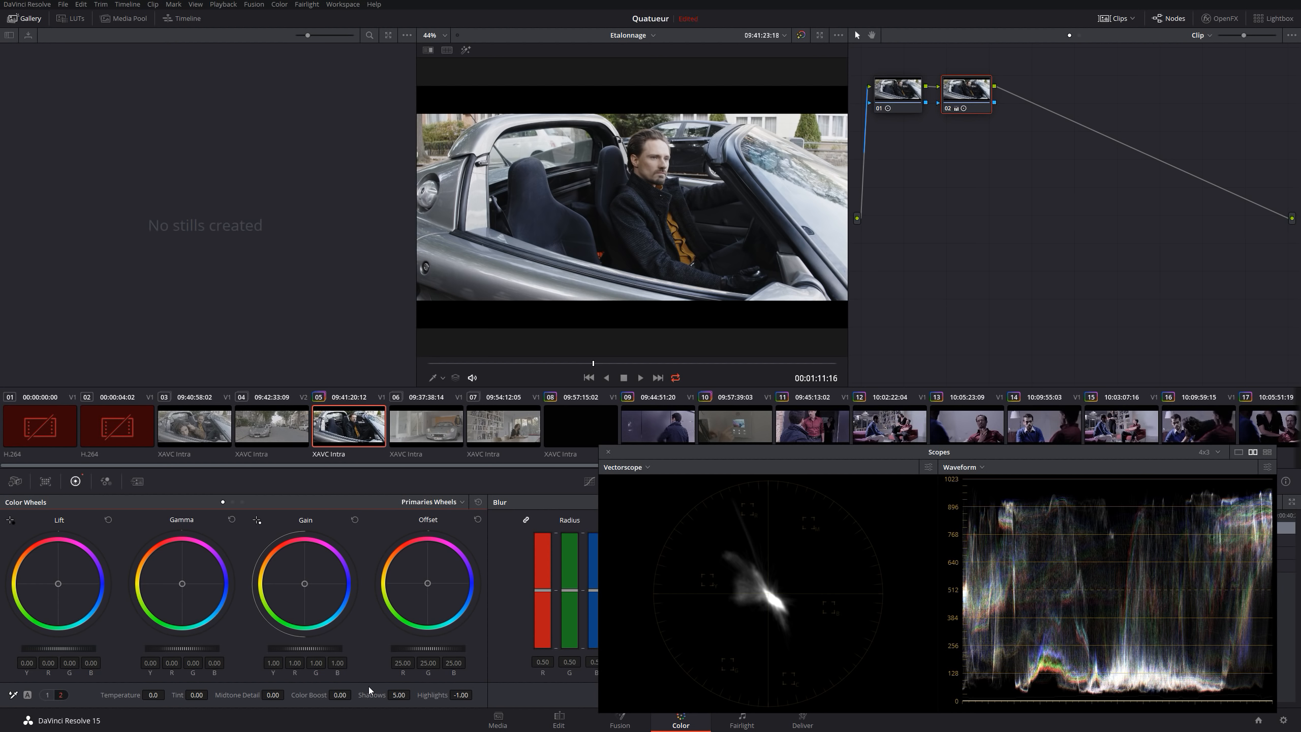
Review node 02's contrast and pivot settings alongside its shadows and highlights settings
click(47, 695)
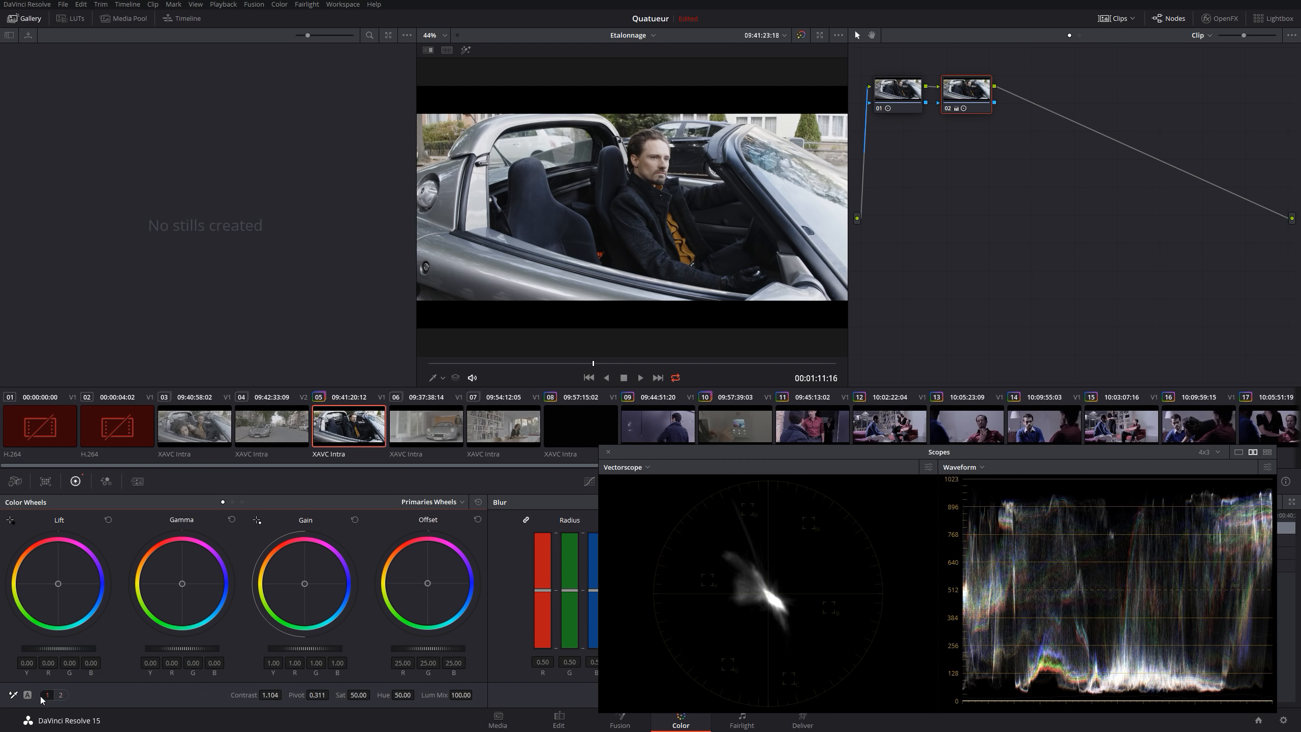
click(61, 694)
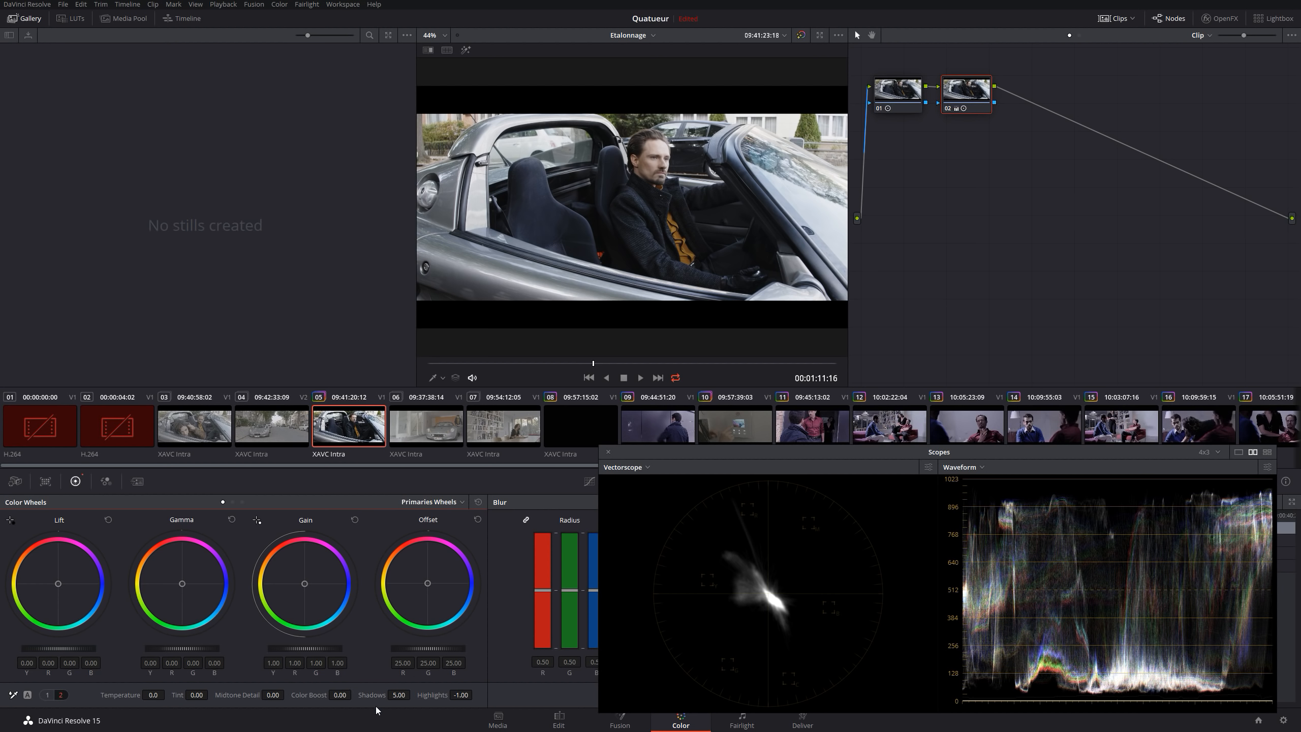
click(46, 696)
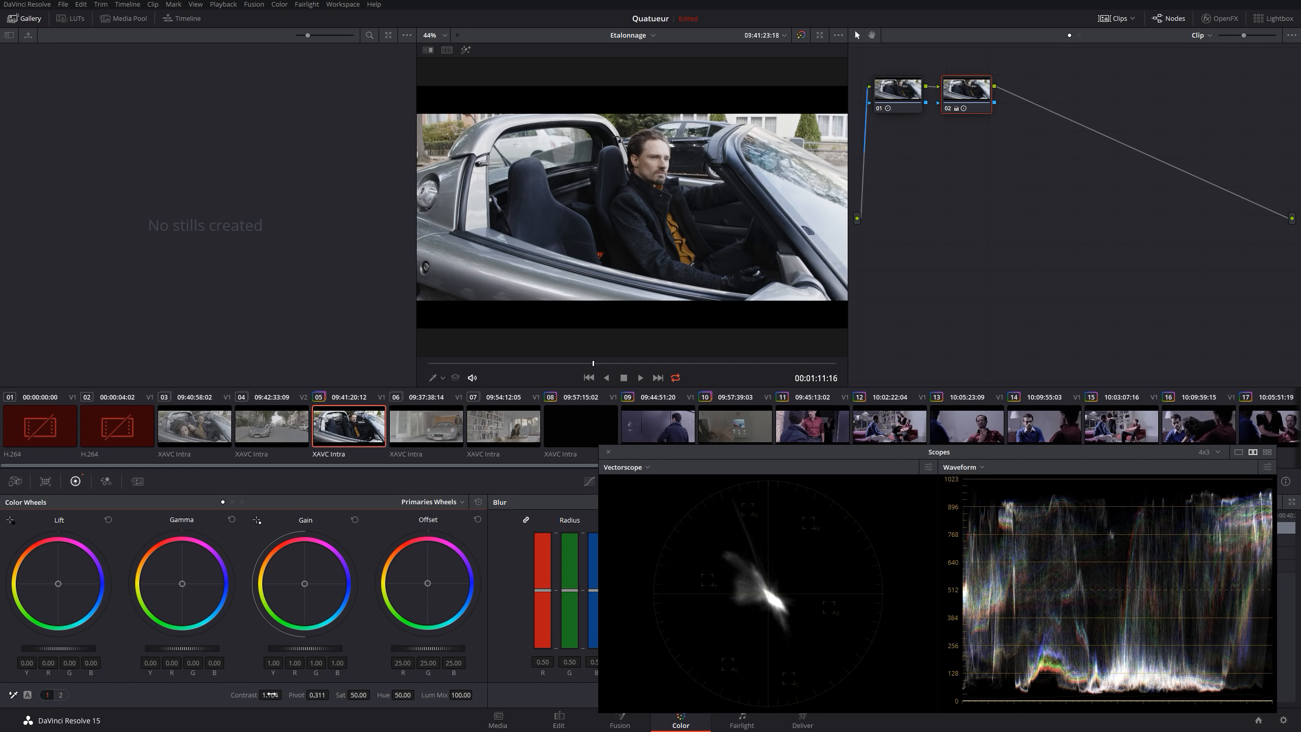
click(60, 694)
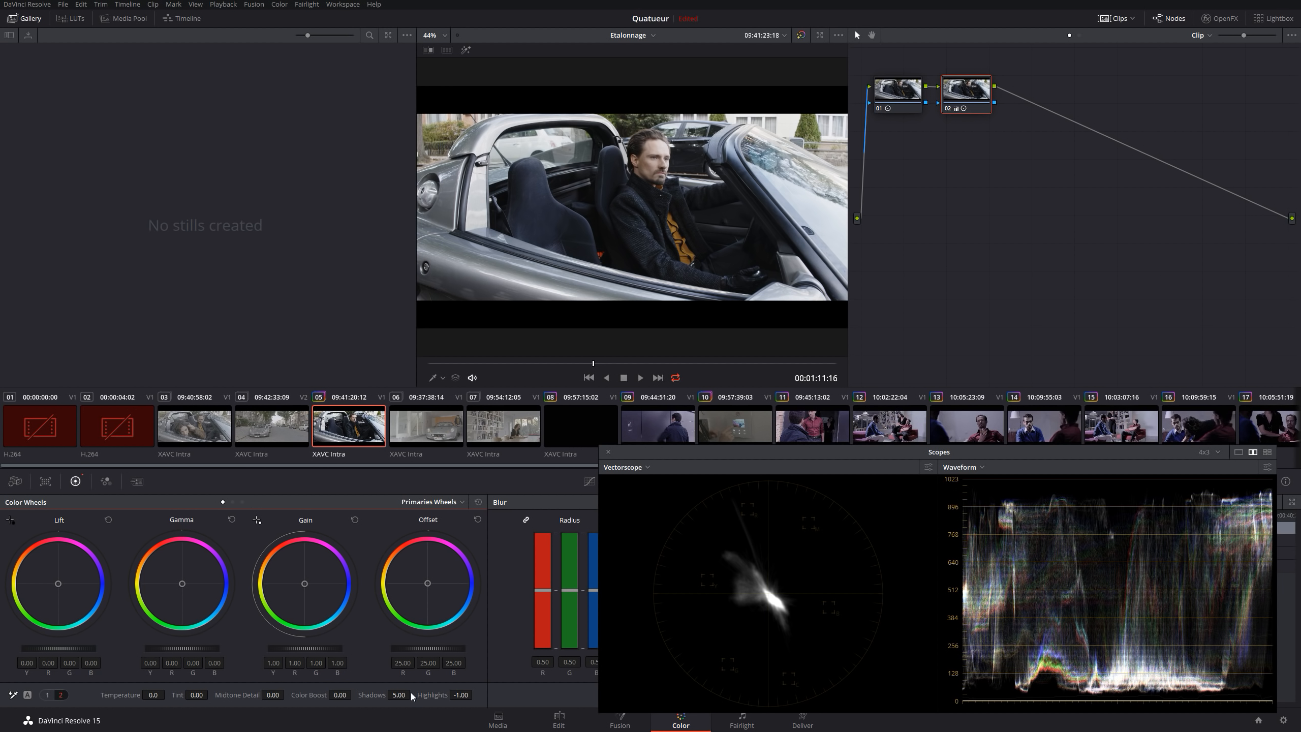